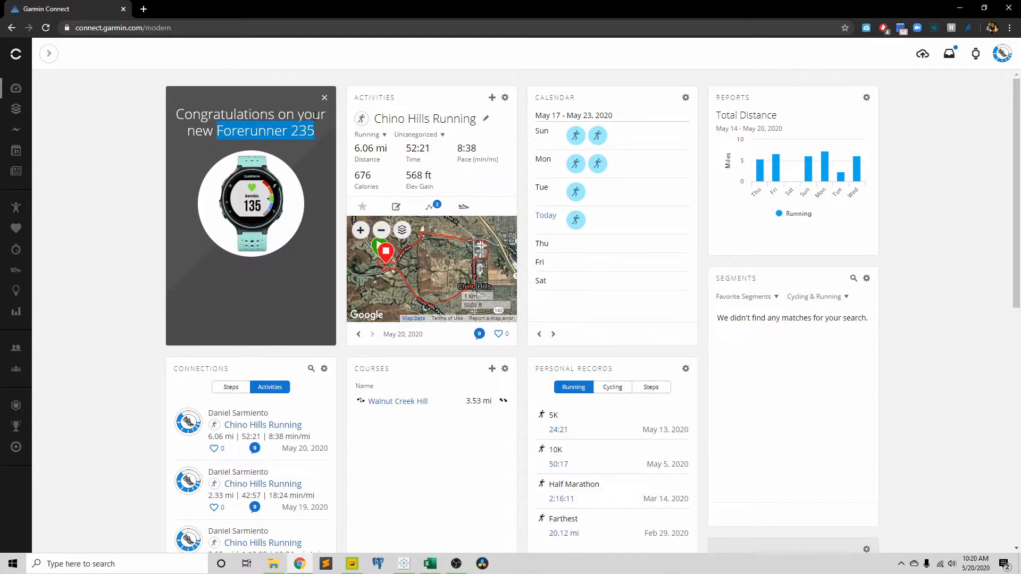
click(325, 114)
drag(324, 114, 179, 119)
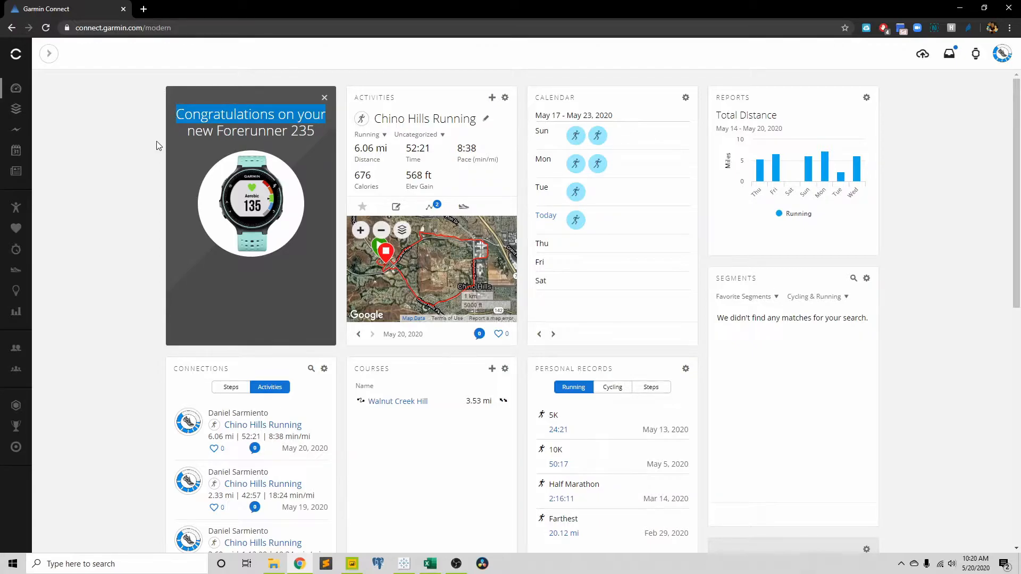
Step: Open Reports and view the Activity Calories, Average Heart Rate and Activities reports for the last 7 days
mouse_move(24, 322)
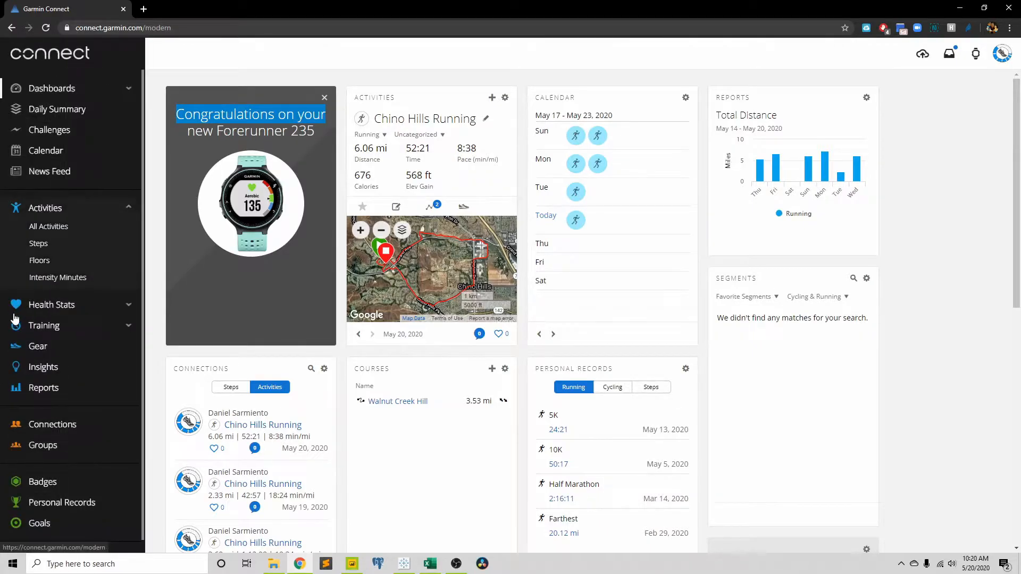
click(24, 390)
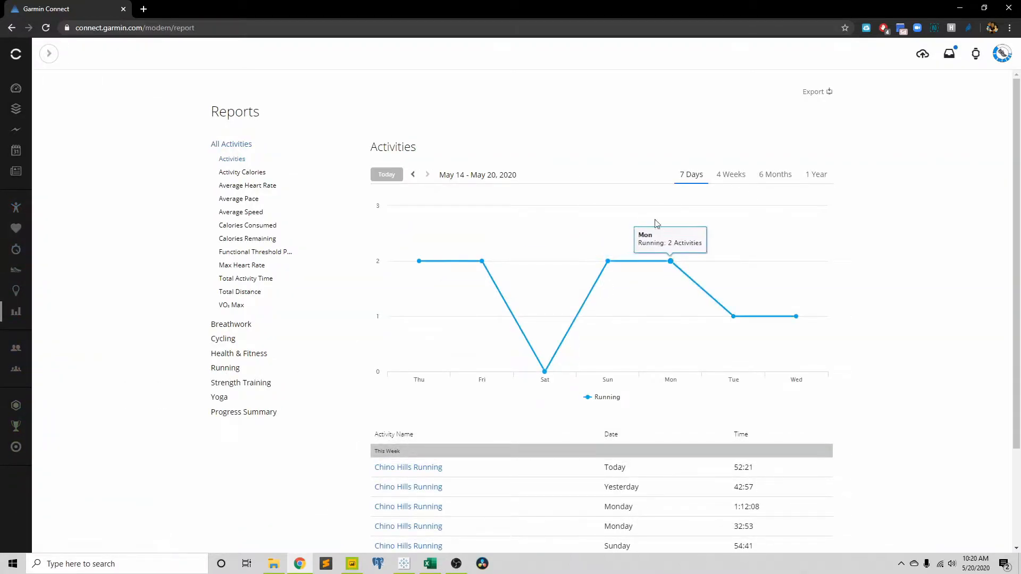
click(242, 171)
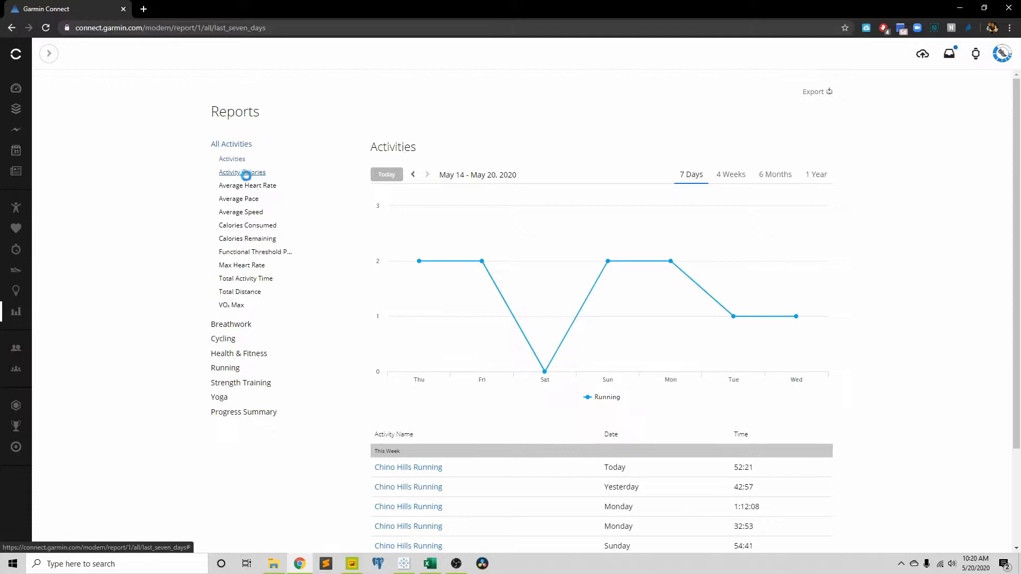
click(248, 189)
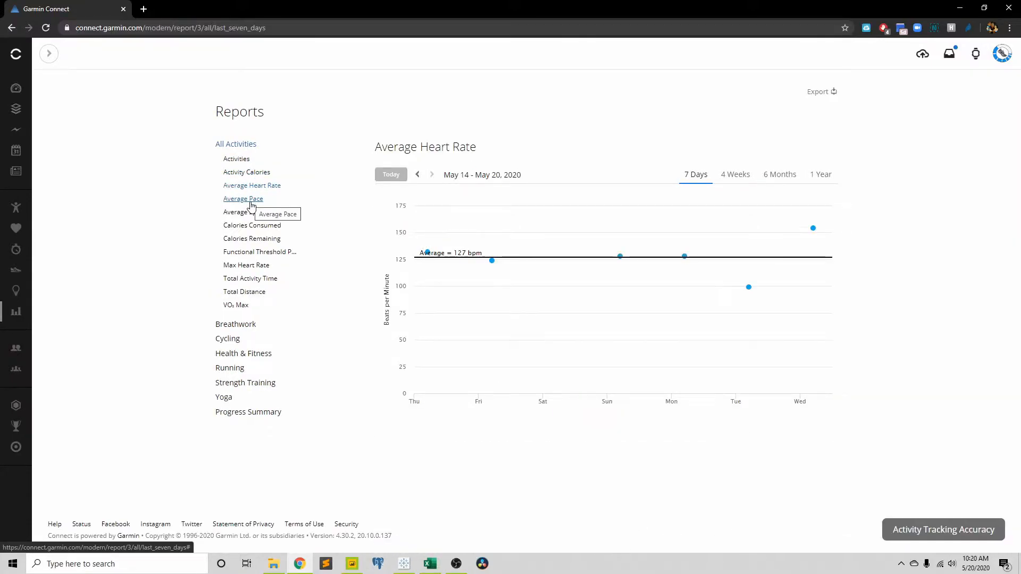
click(250, 159)
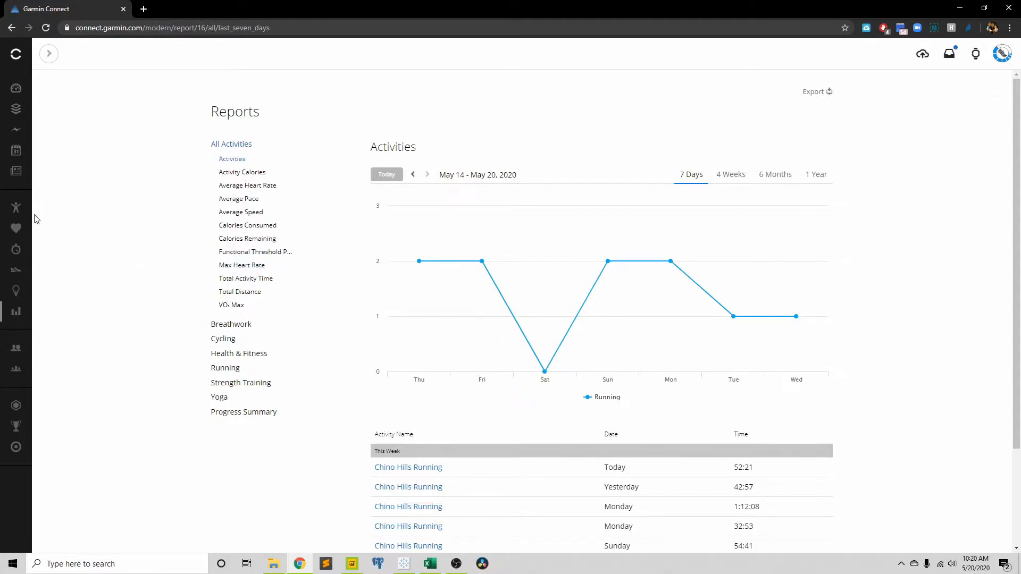
Step: Open the list of all recorded activities
mouse_move(14, 209)
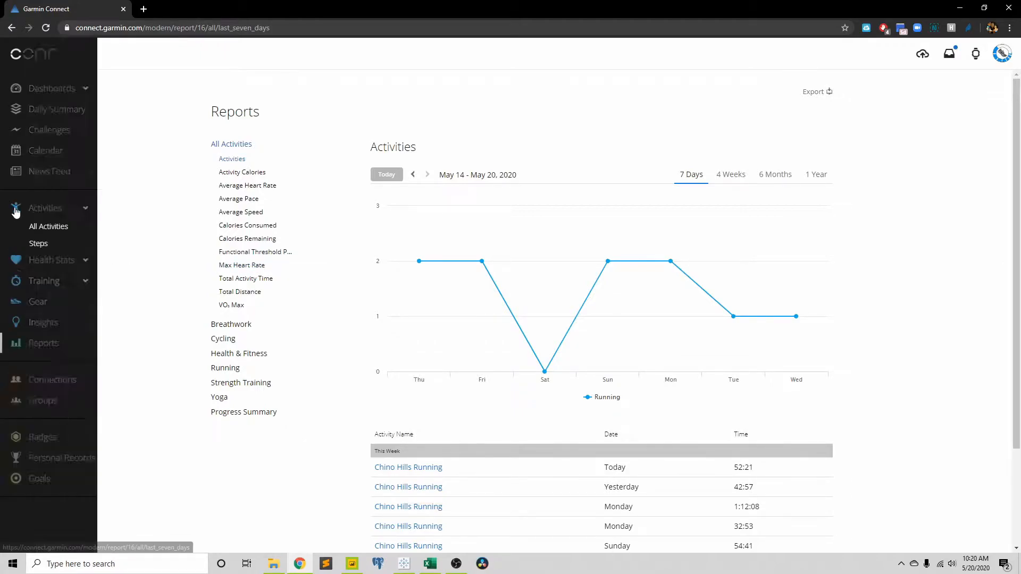
click(51, 209)
click(52, 228)
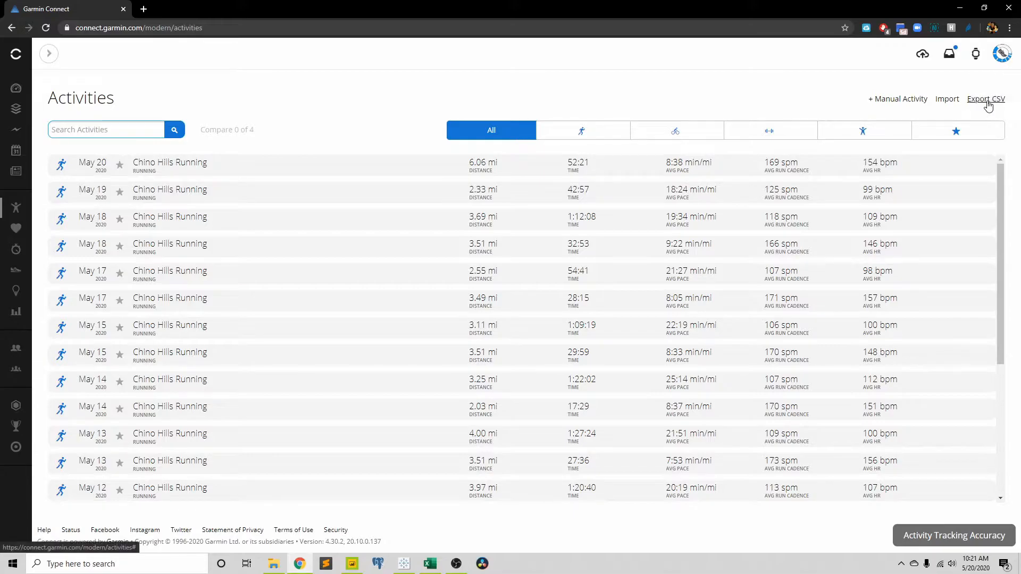
click(404, 564)
click(404, 564)
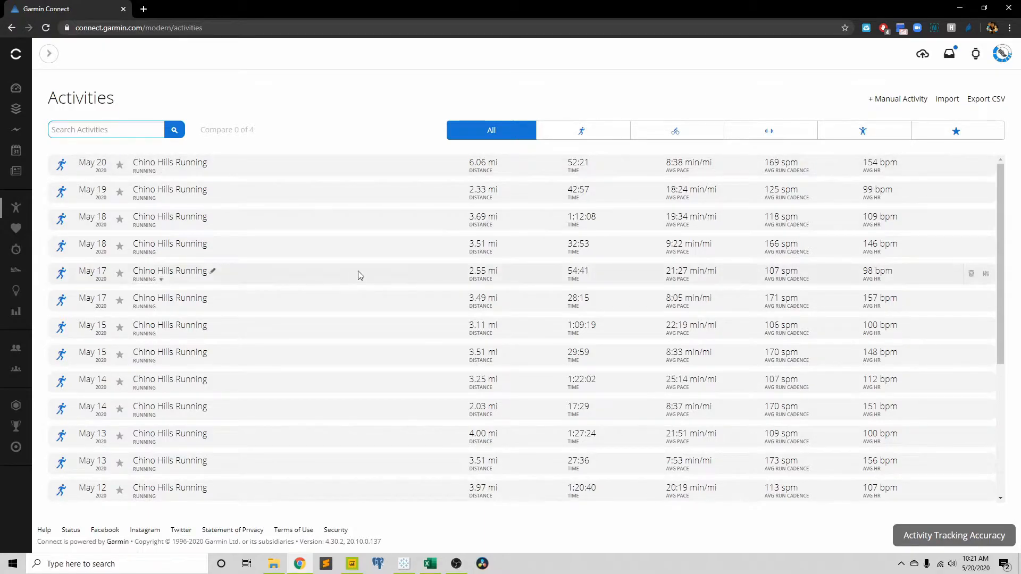
Step: Load the activity history back to December 9, 2019 and export the list as a CSV file
scroll(420, 264, down, 4)
scroll(447, 319, down, 4)
scroll(447, 337, down, 2)
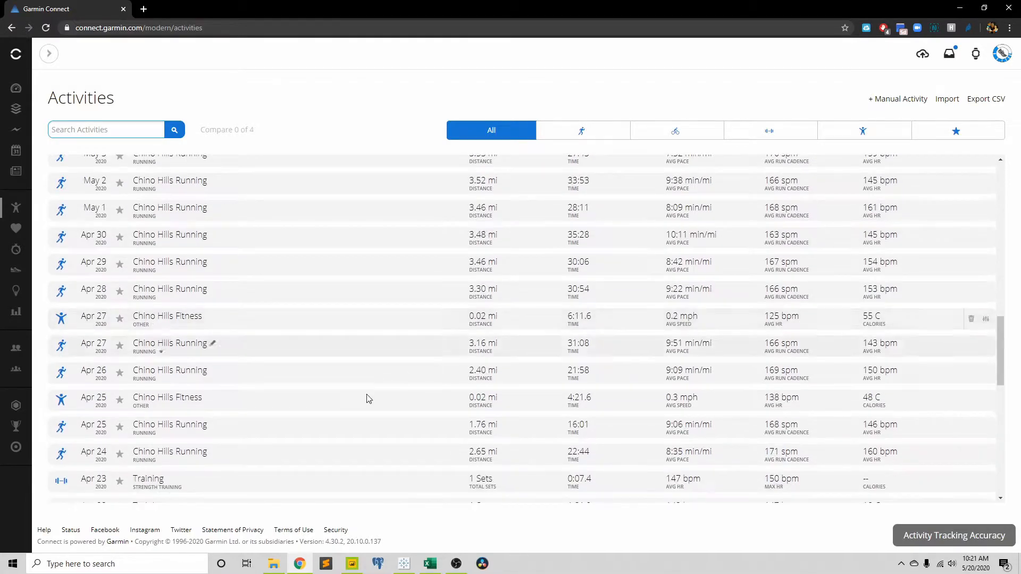
scroll(372, 365, down, 10)
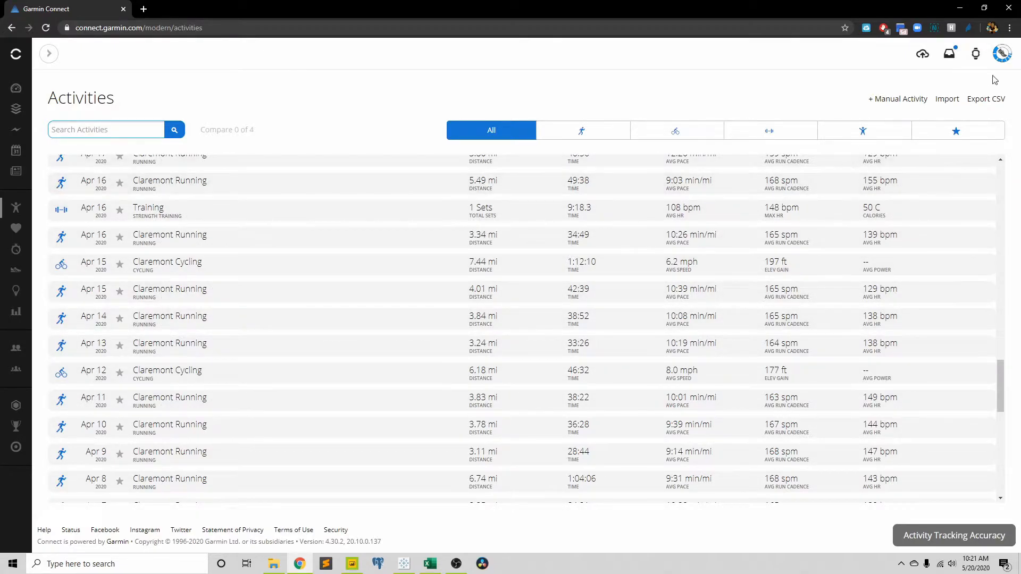
scroll(289, 375, down, 10)
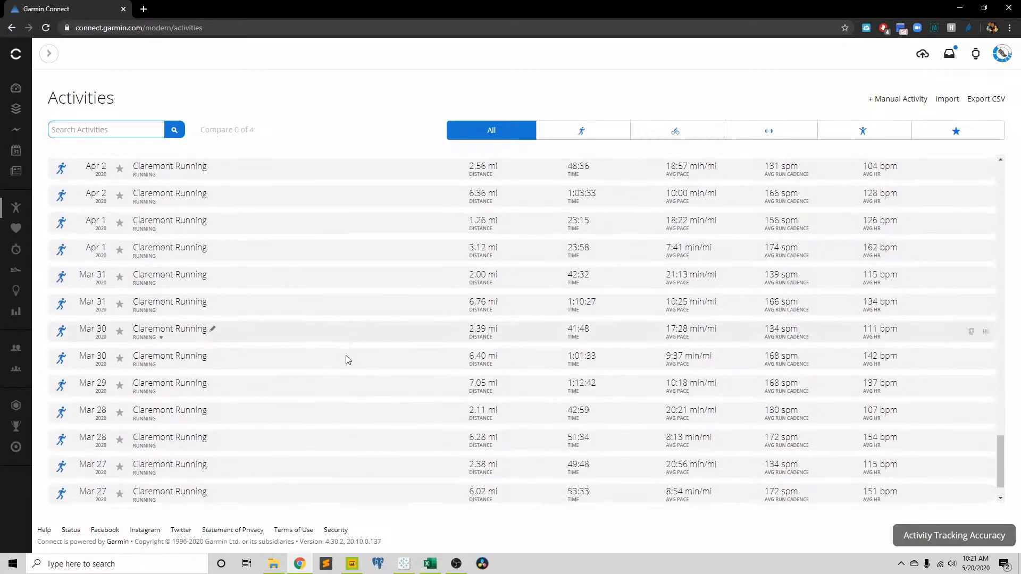
scroll(367, 362, down, 7)
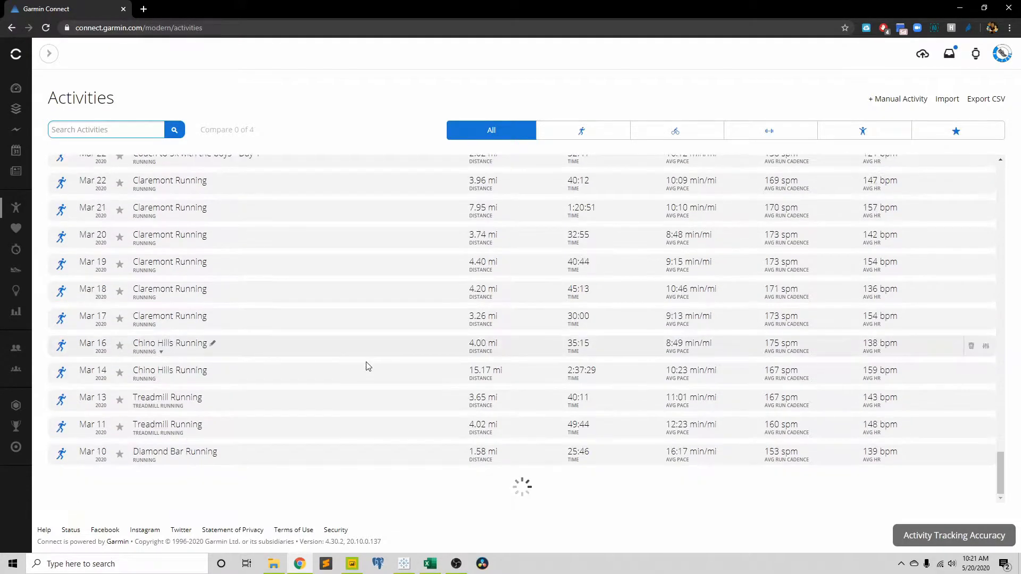
scroll(367, 363, down, 8)
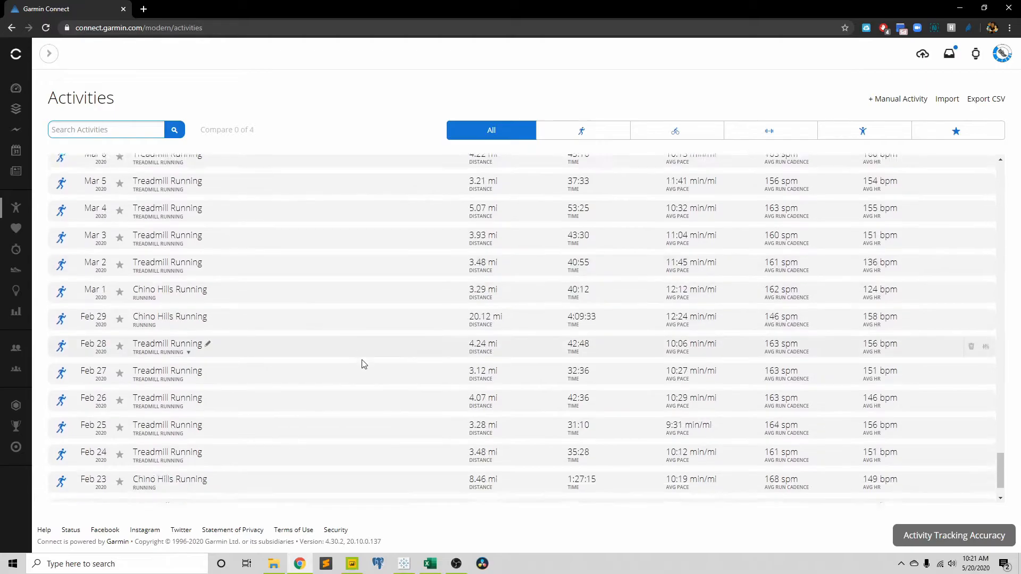
scroll(367, 365, down, 12)
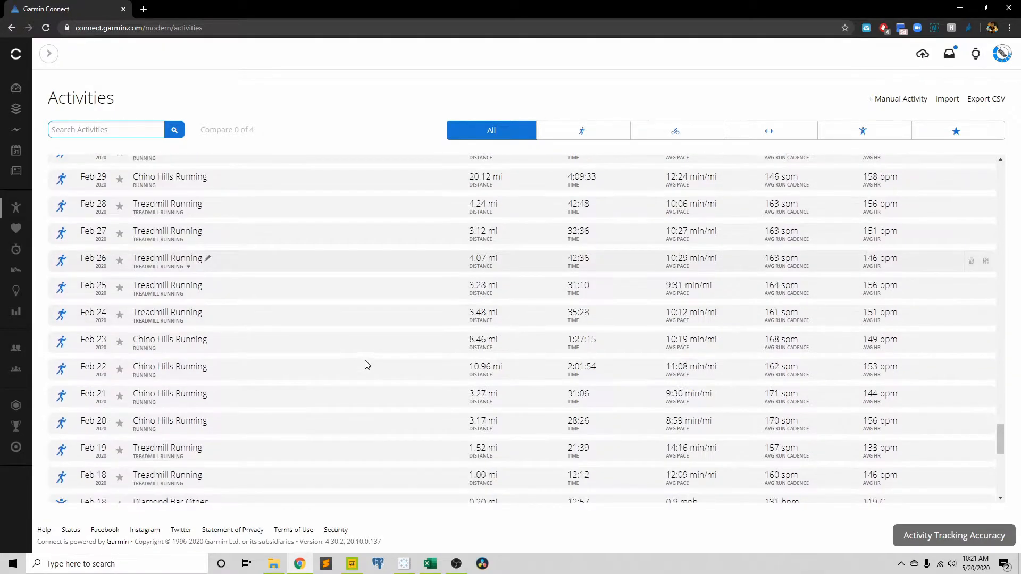
scroll(360, 362, down, 10)
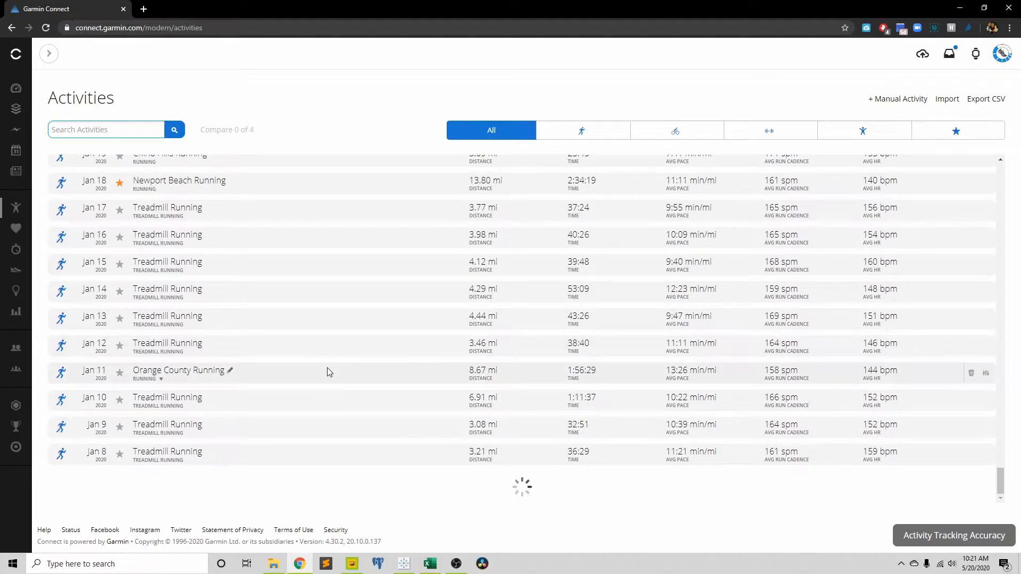
scroll(340, 370, down, 10)
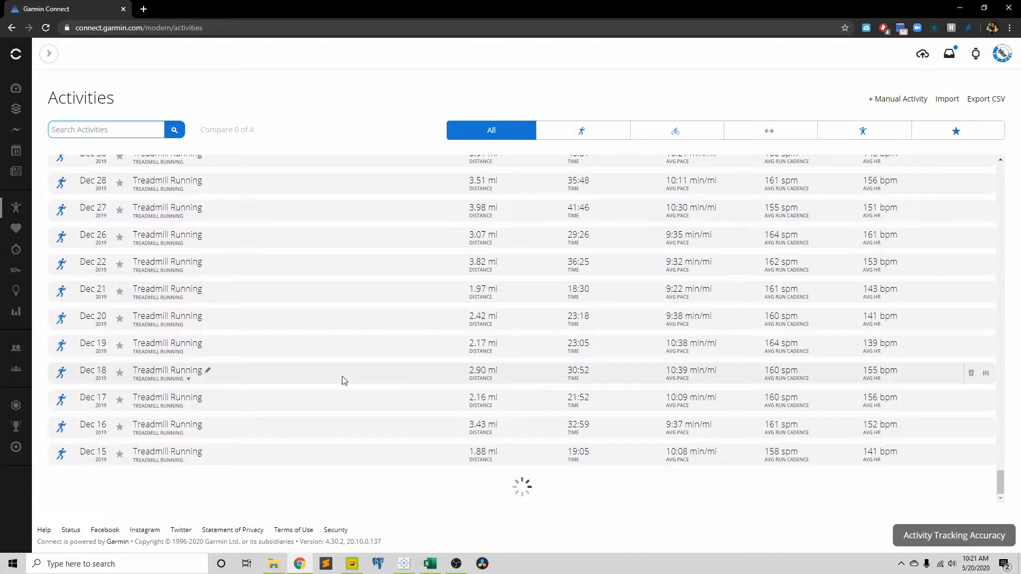
scroll(346, 383, down, 2)
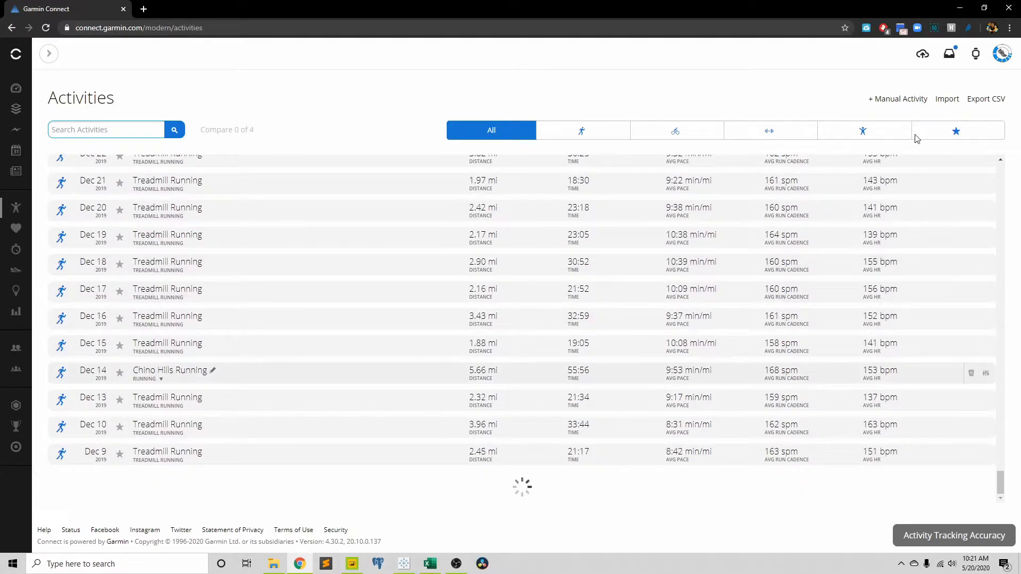
click(983, 100)
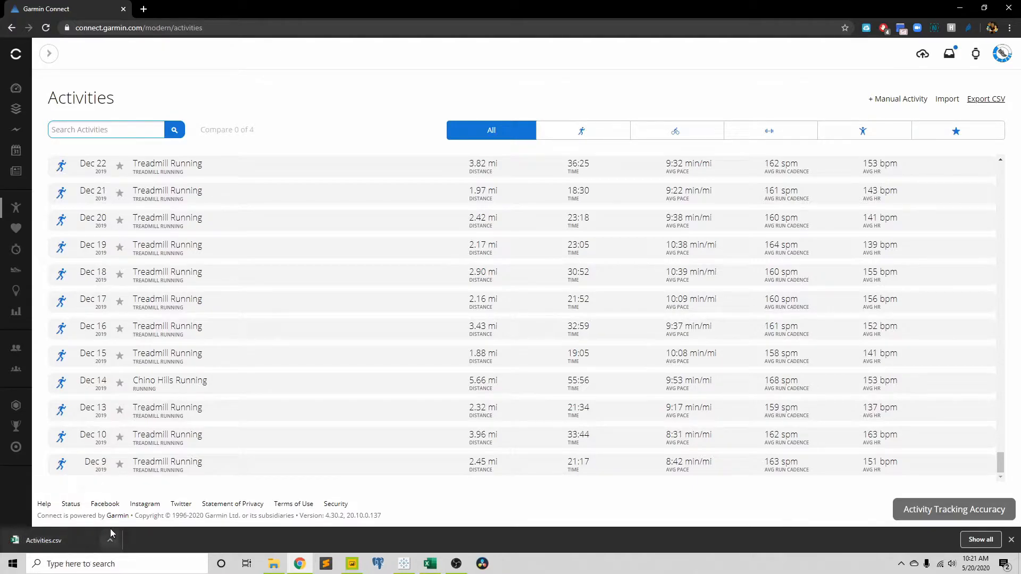
Step: Switch to Activities.csv in Excel and auto-fit the width of all columns
click(432, 565)
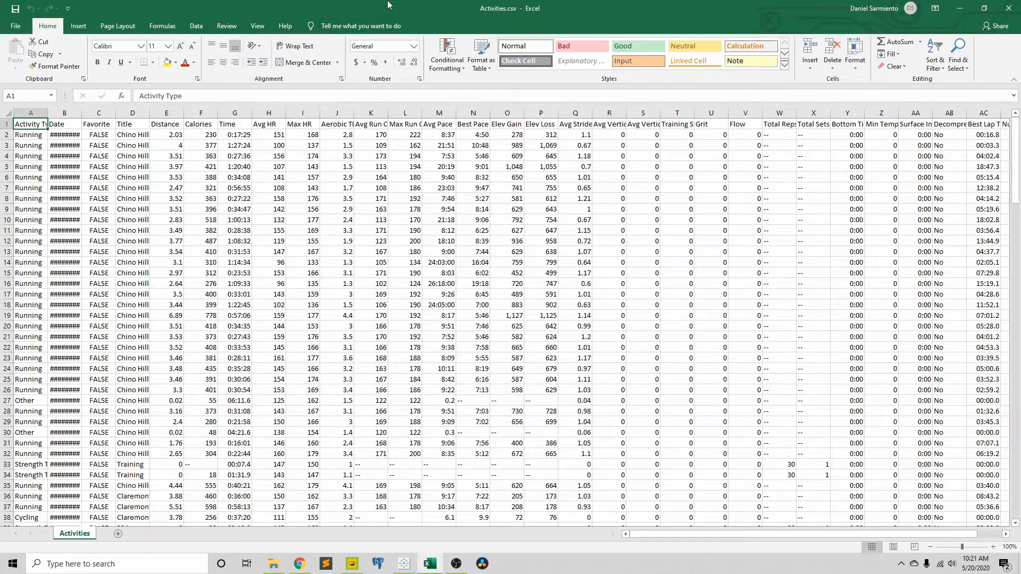
click(6, 112)
double_click(47, 113)
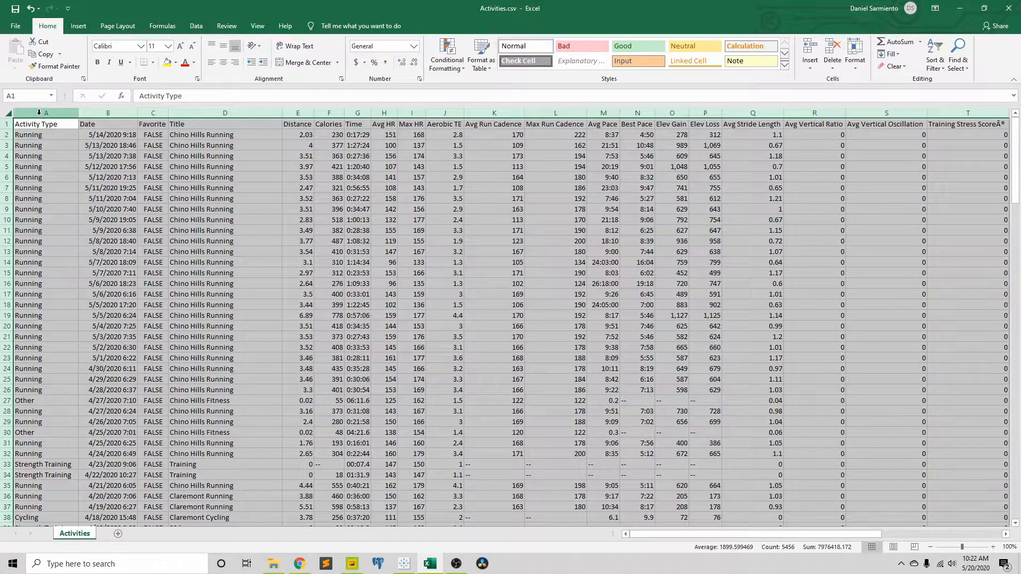
Step: Examine the data columns from Activity Type through Avg Stride Length and from Avg Vertical Ratio through Decompression
click(39, 112)
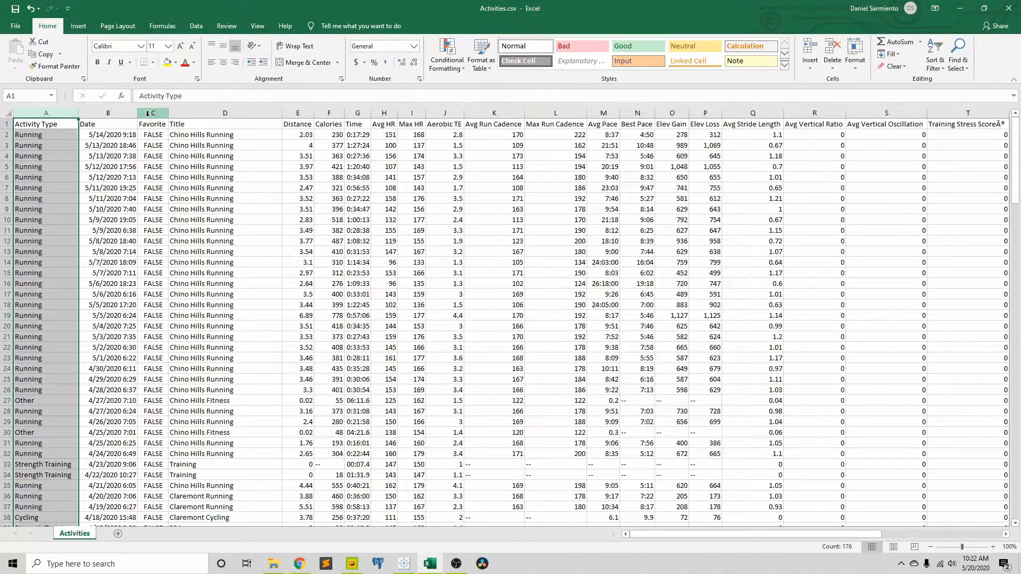
drag(330, 111, 728, 122)
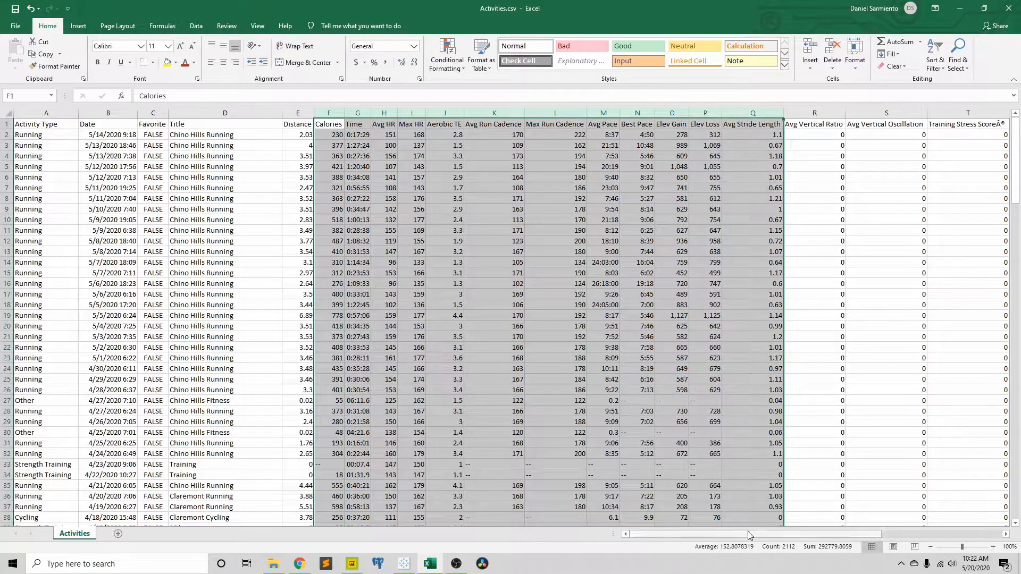
drag(747, 539, 857, 540)
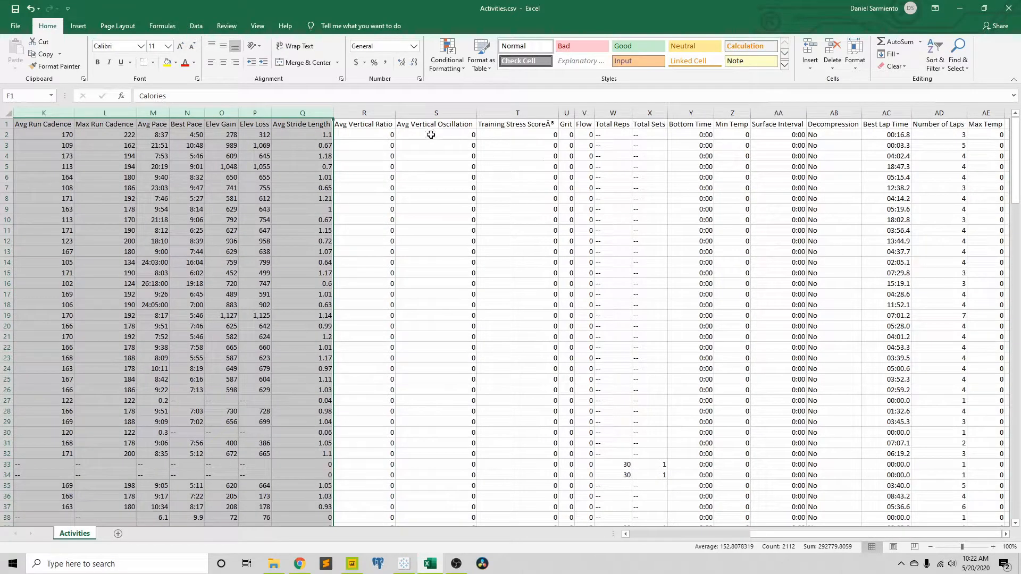
drag(372, 113, 853, 113)
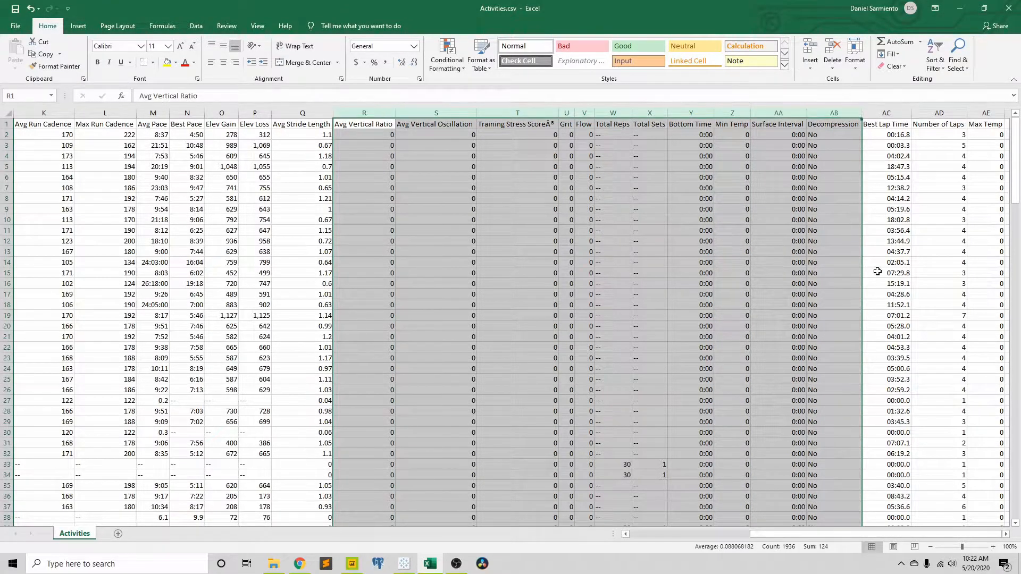
drag(992, 534, 864, 530)
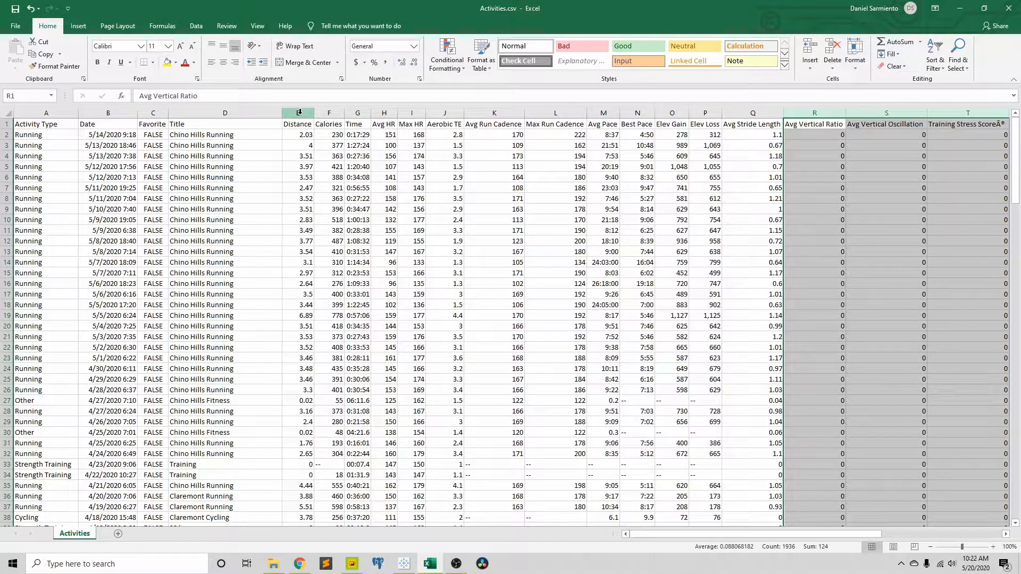
Step: Fill the Distance, Calories, Avg HR and Max HR columns with yellow
drag(298, 112, 328, 112)
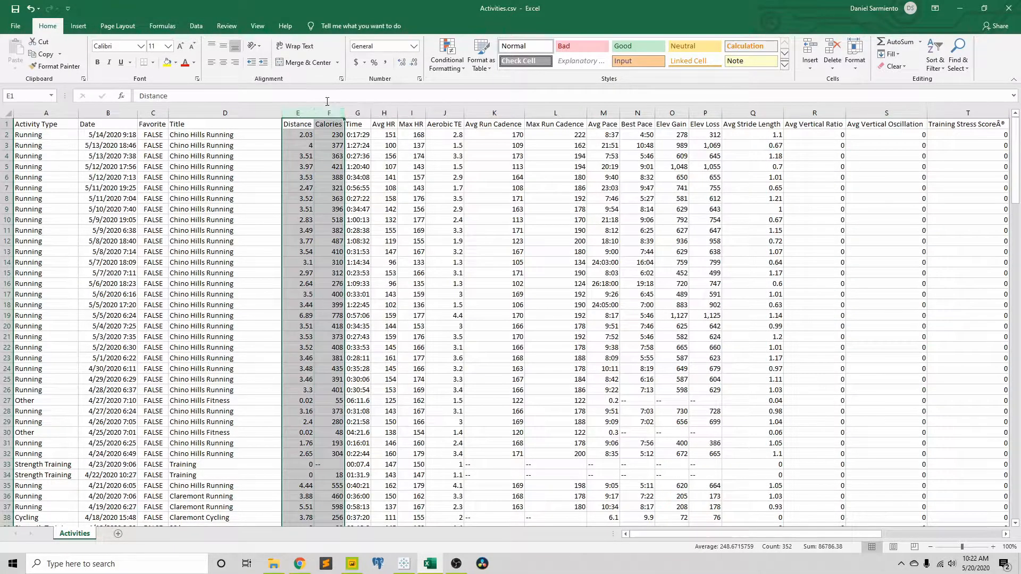
click(167, 62)
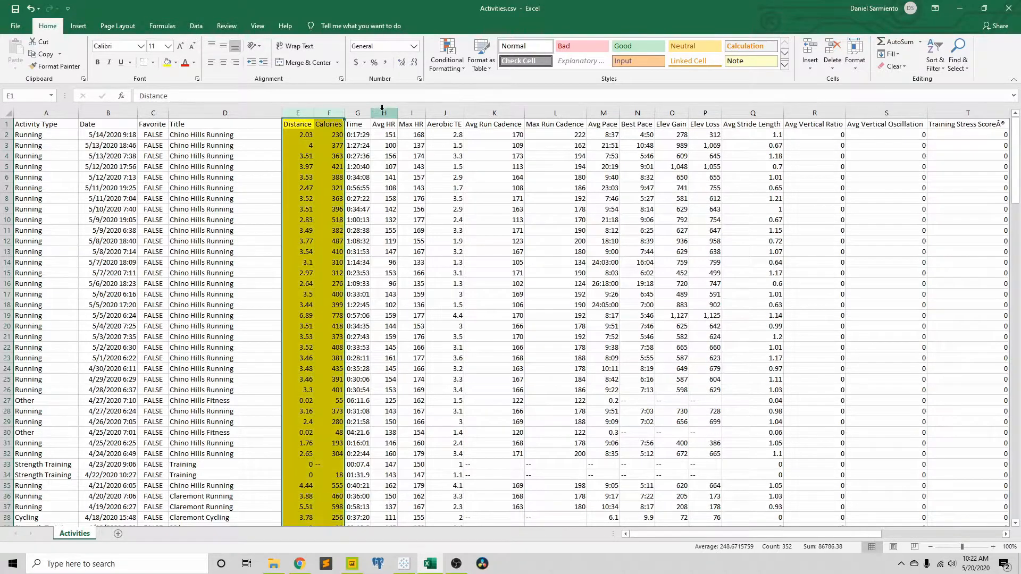
drag(386, 114, 412, 114)
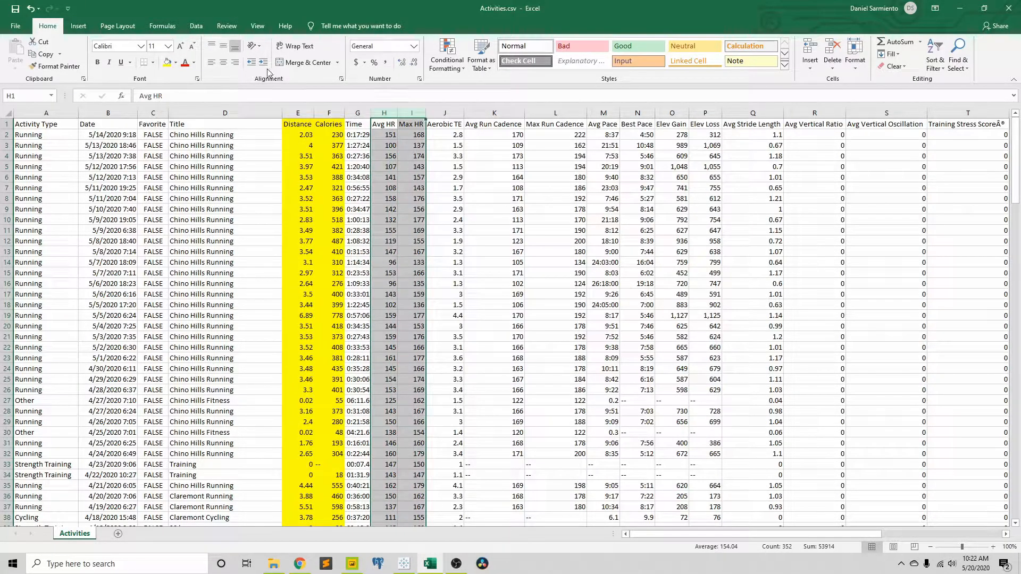
click(167, 62)
Step: Fill the average and max run cadence, average and best pace, Elev Gain and Avg Stride Length columns with yellow
drag(493, 113, 669, 113)
click(167, 63)
click(167, 62)
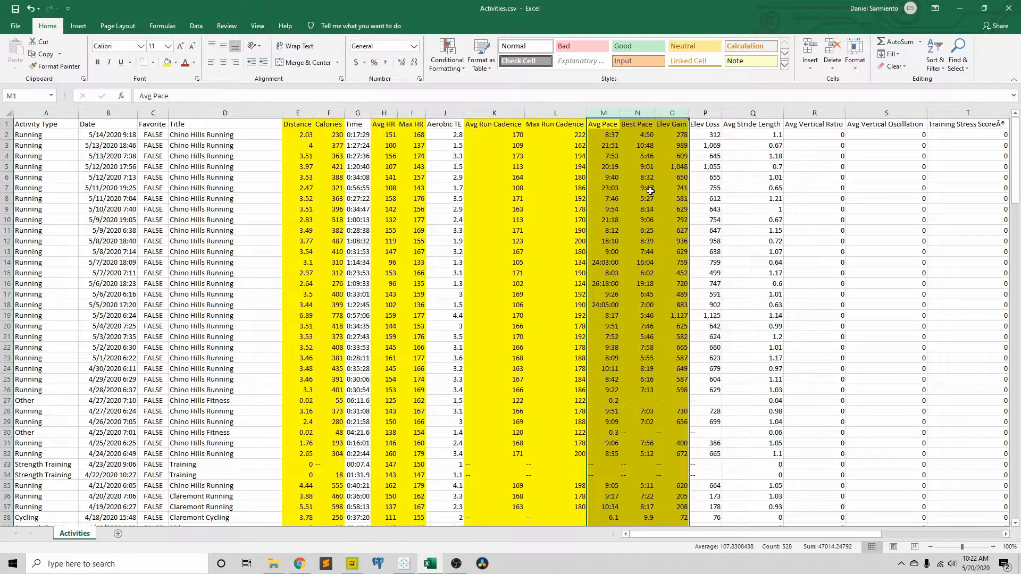
click(752, 113)
click(167, 62)
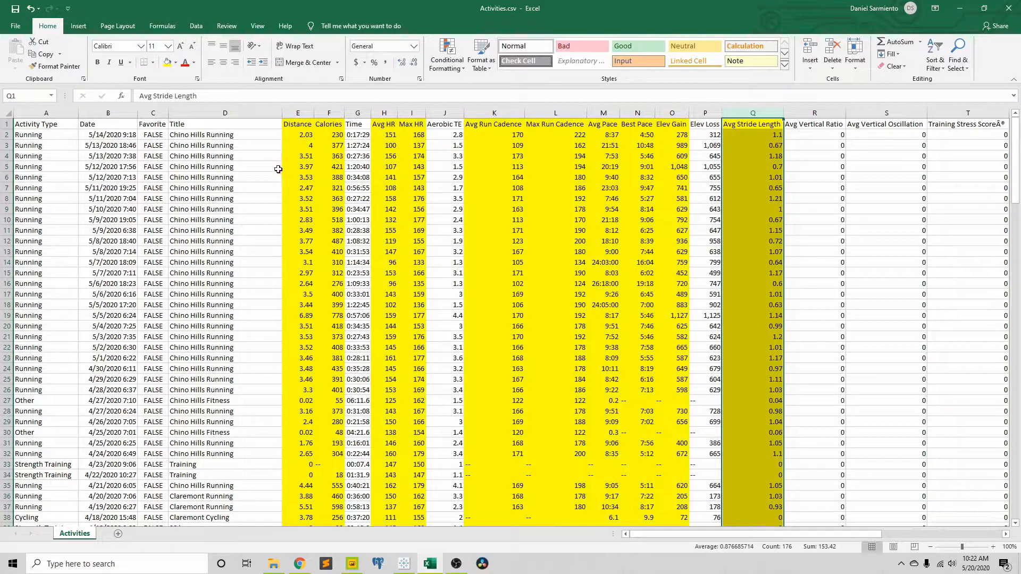
Step: Switch to Tableau and connect to the text file Activities.csv as the data source
click(413, 557)
click(64, 147)
click(498, 17)
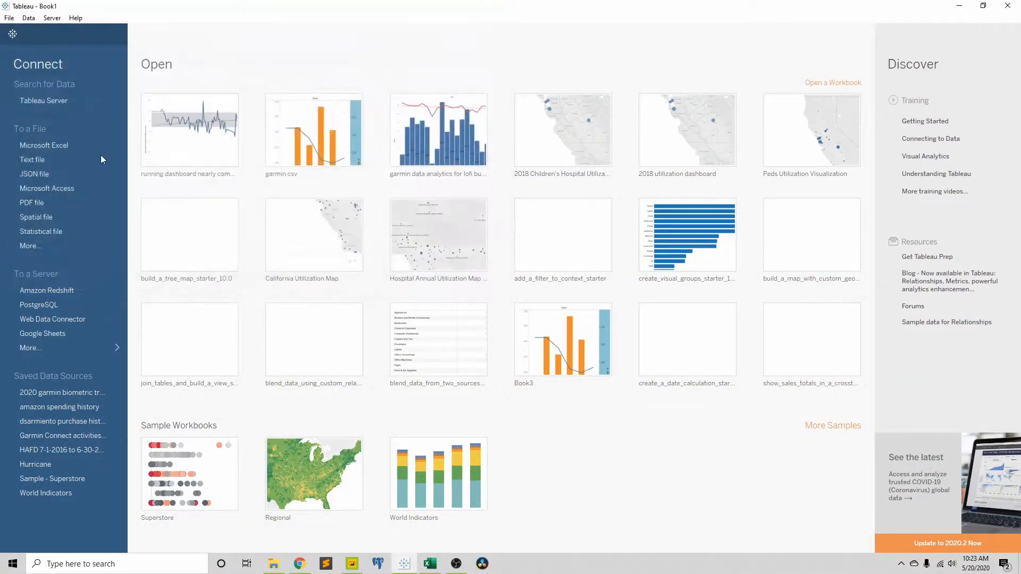
click(27, 160)
double_click(126, 120)
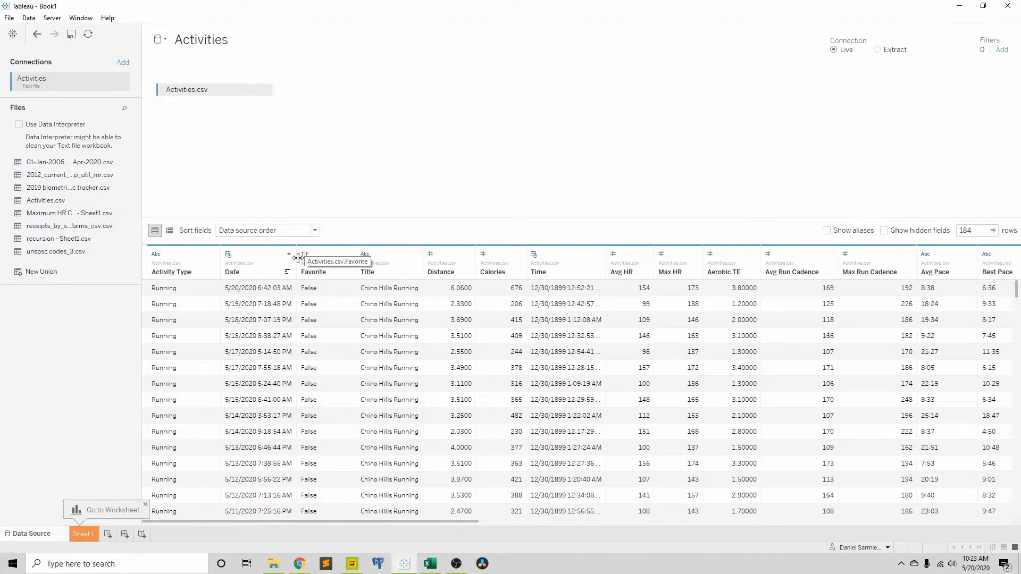
Step: Hide the Favorite and Title fields in the Activities data source
right_click(323, 258)
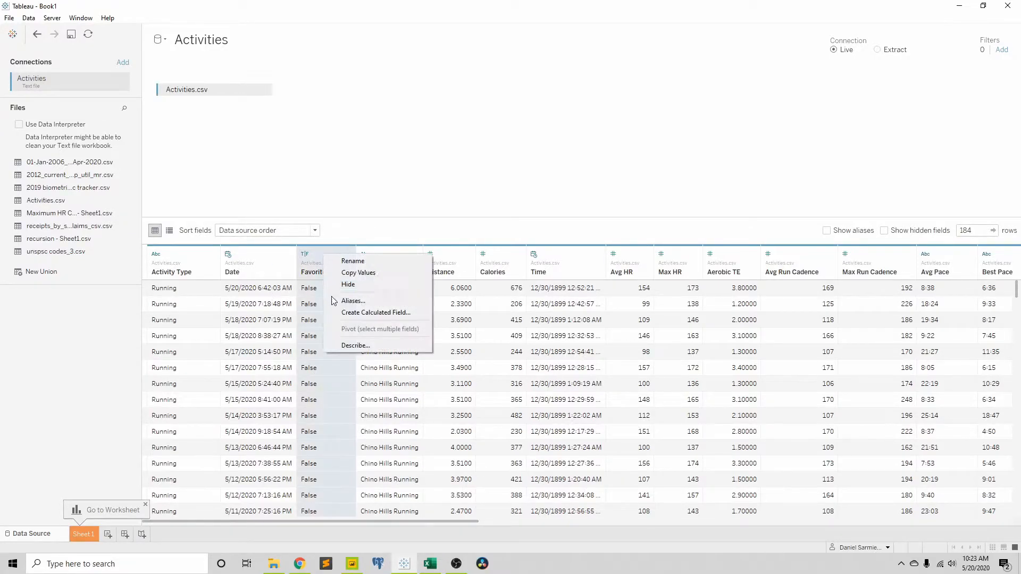
click(343, 287)
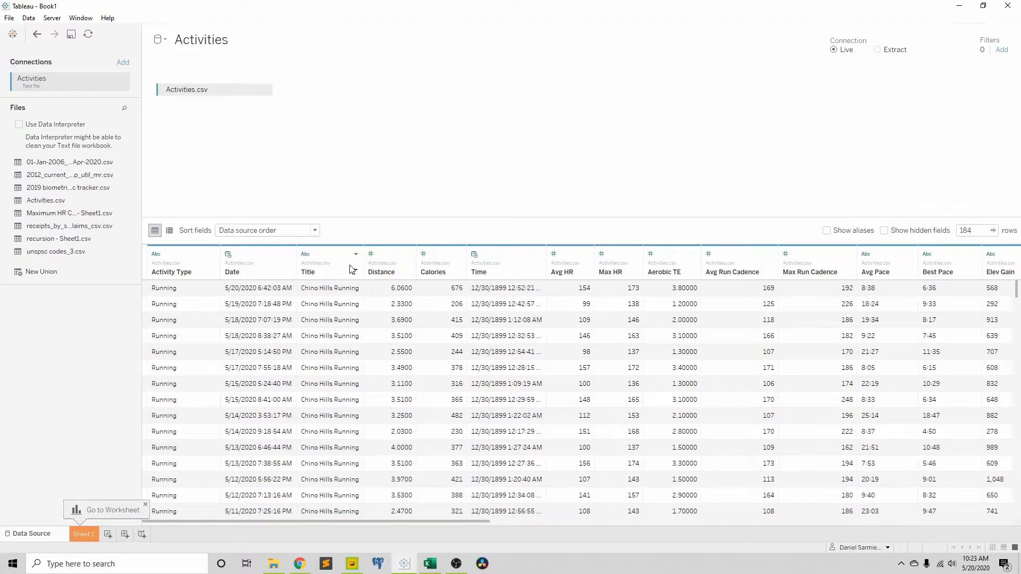
right_click(331, 258)
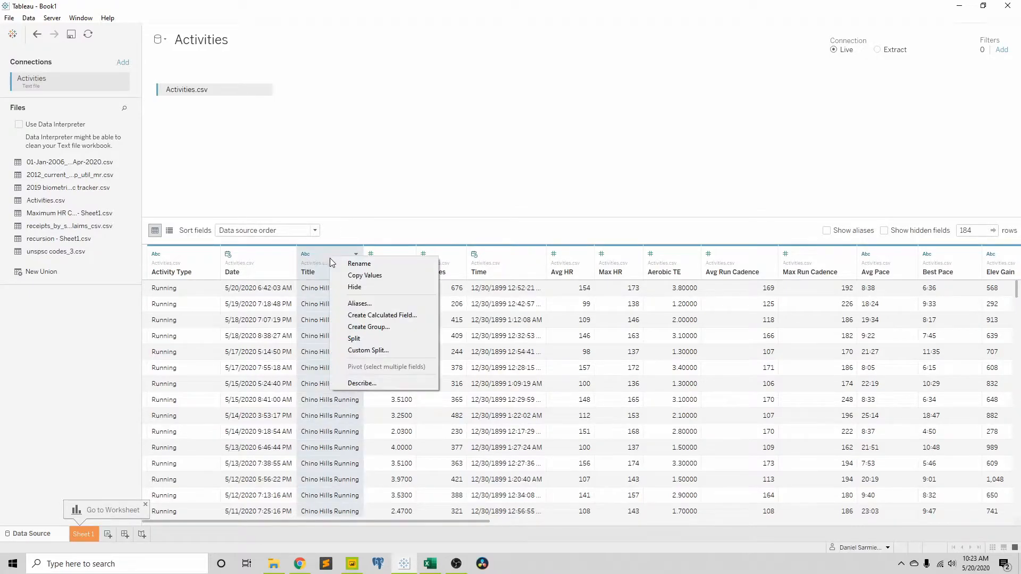
click(352, 287)
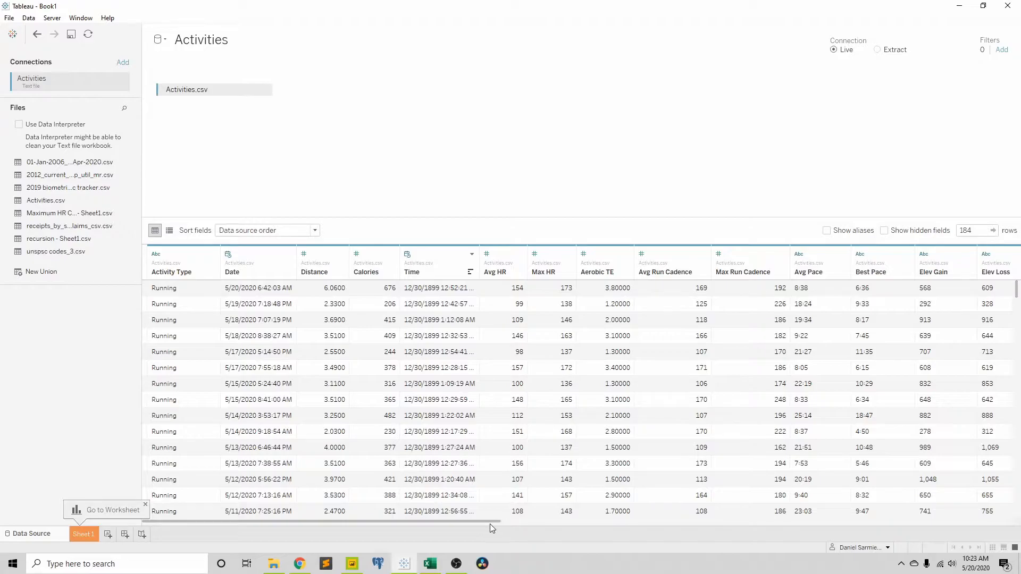
Step: Hide the Aerobic TE and Elev Loss fields in the data grid
drag(495, 521, 533, 521)
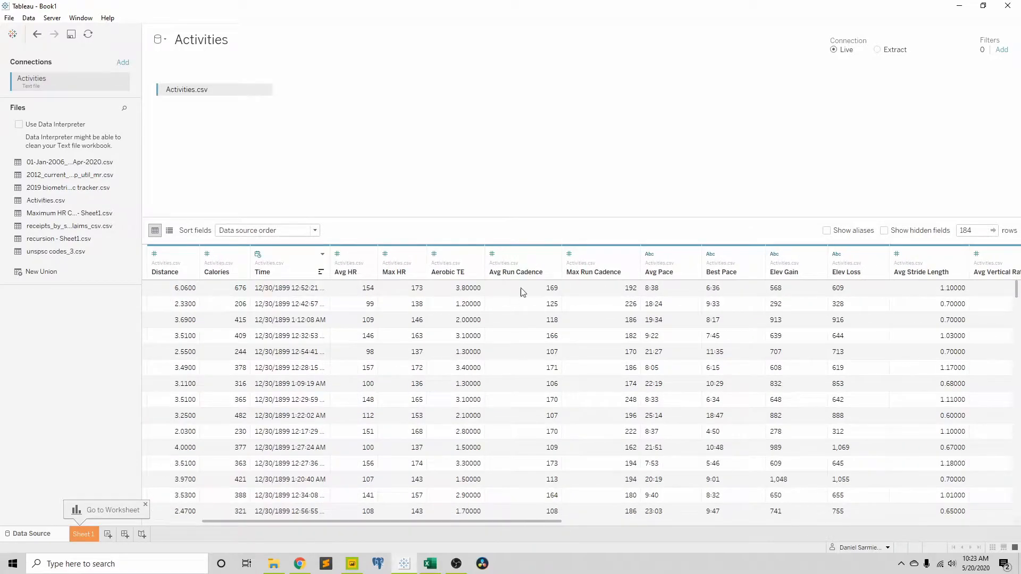
right_click(463, 250)
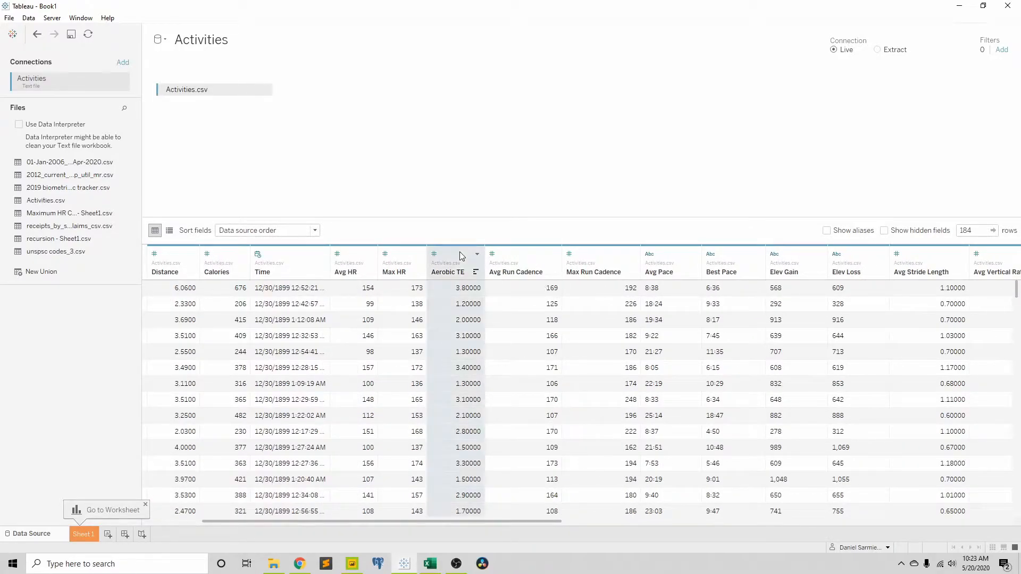
click(471, 282)
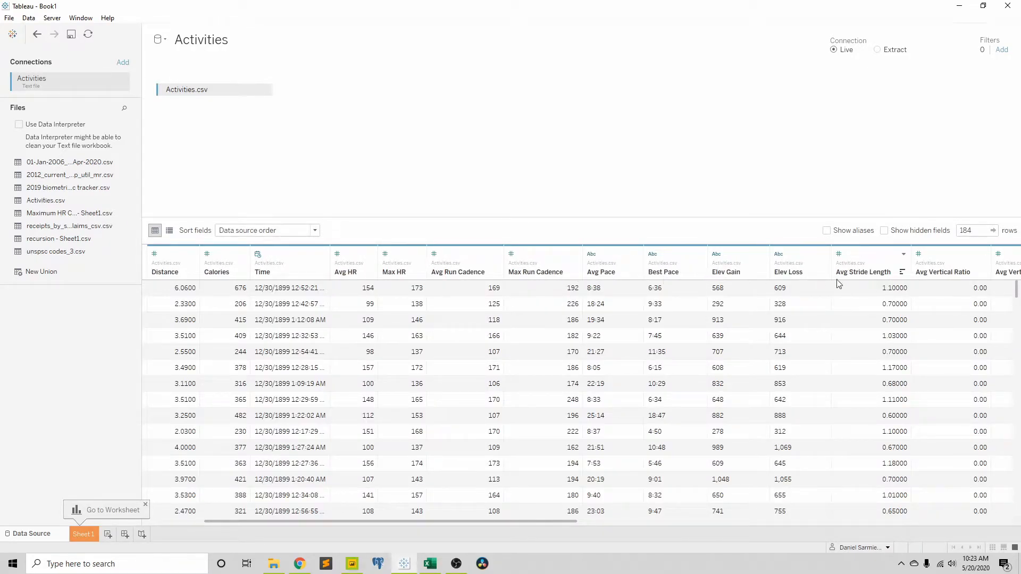
click(795, 257)
right_click(795, 257)
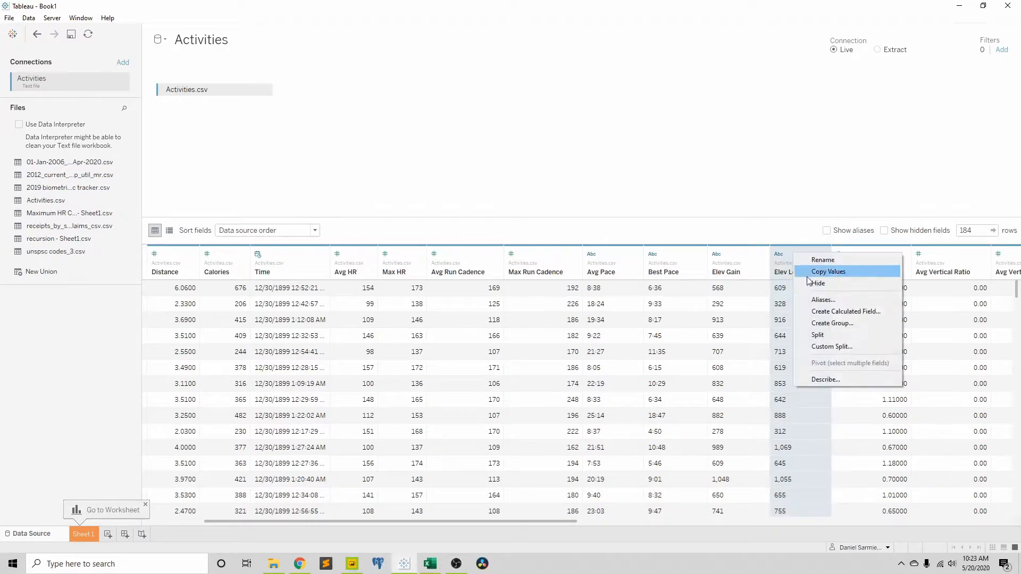
click(813, 283)
Step: Hide all fields from Avg Vertical Ratio through Surface Interval at once
drag(545, 522, 802, 524)
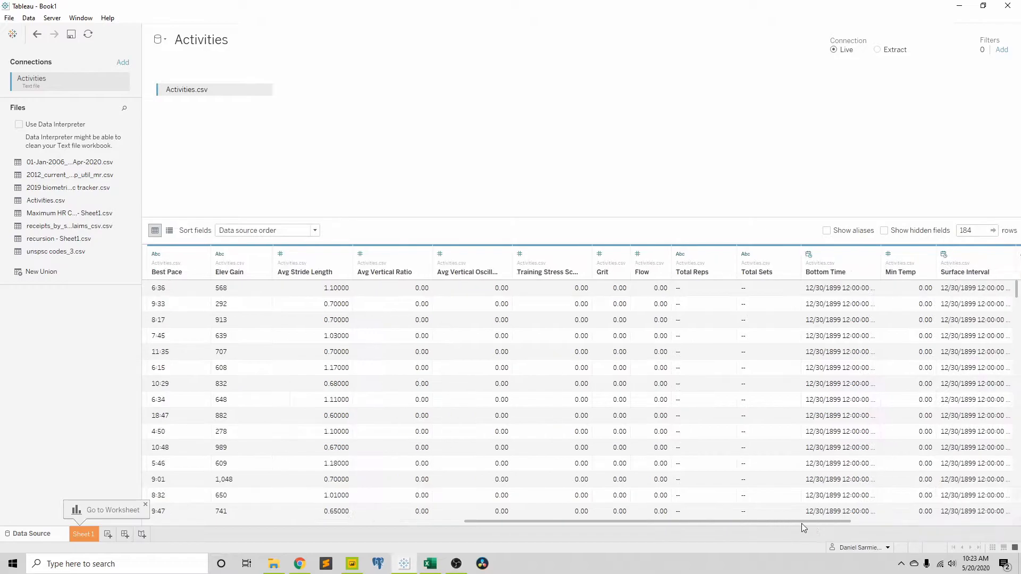
click(396, 254)
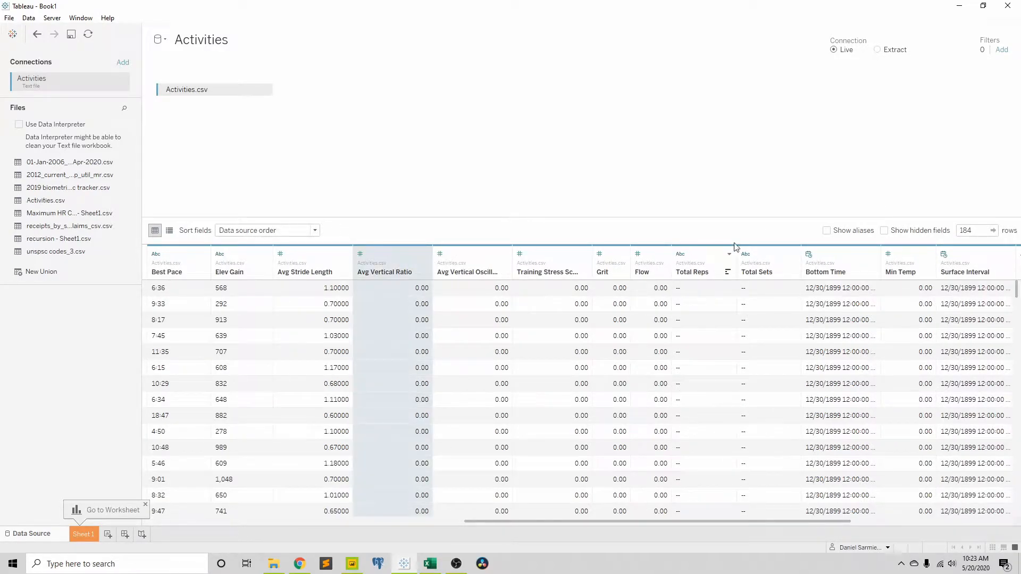
shift+click(981, 251)
right_click(978, 247)
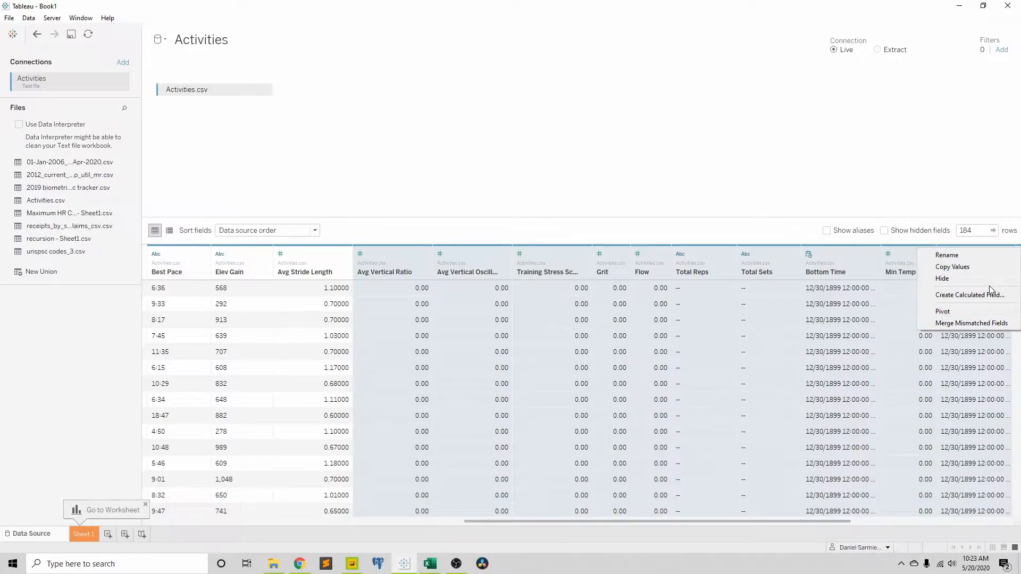
key(Escape)
right_click(967, 259)
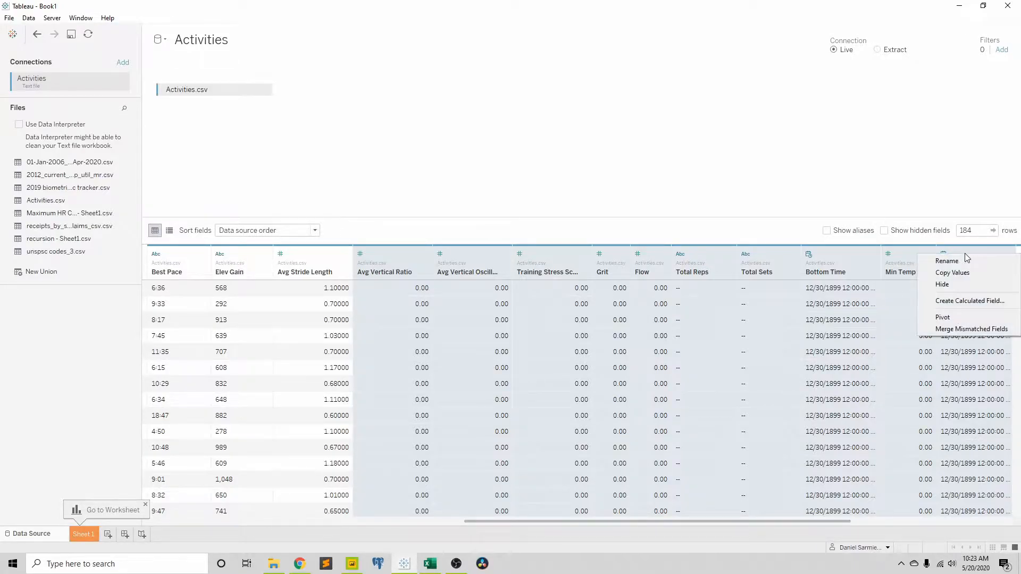
click(977, 283)
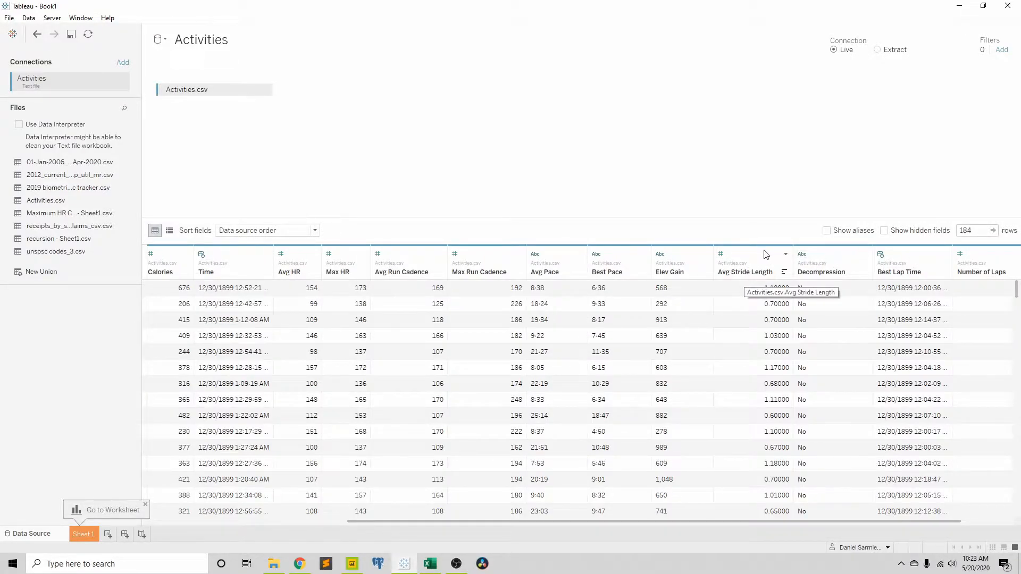
Step: Hide the fields from Decompression through Number of Laps, as well as the Max Temp field
click(859, 251)
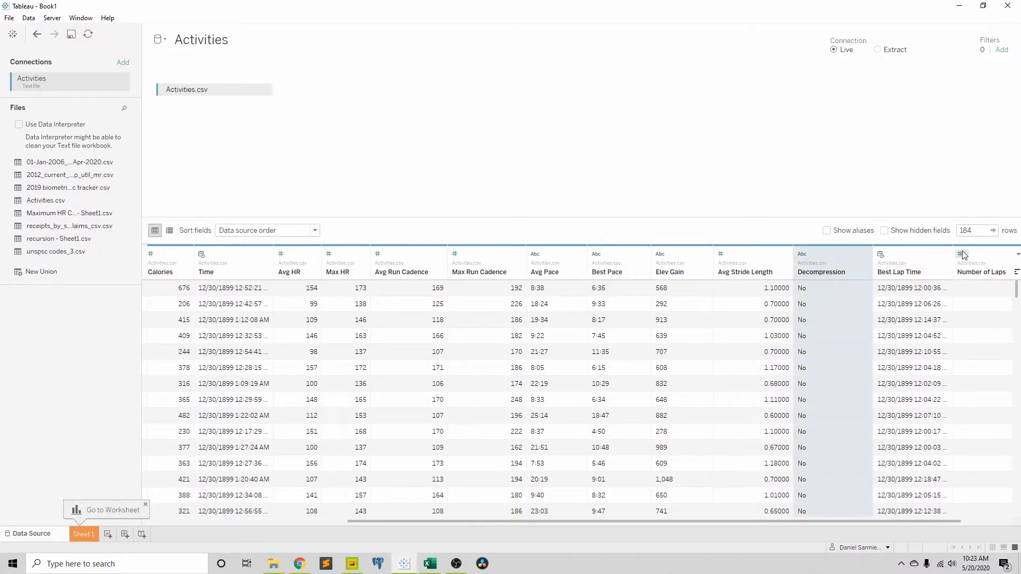
shift+click(980, 256)
right_click(981, 257)
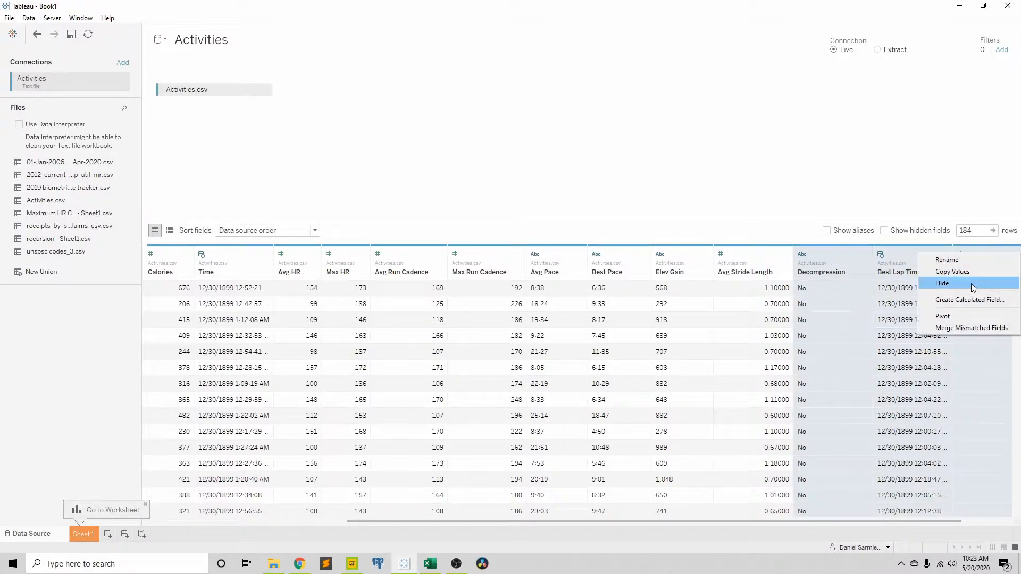
click(973, 284)
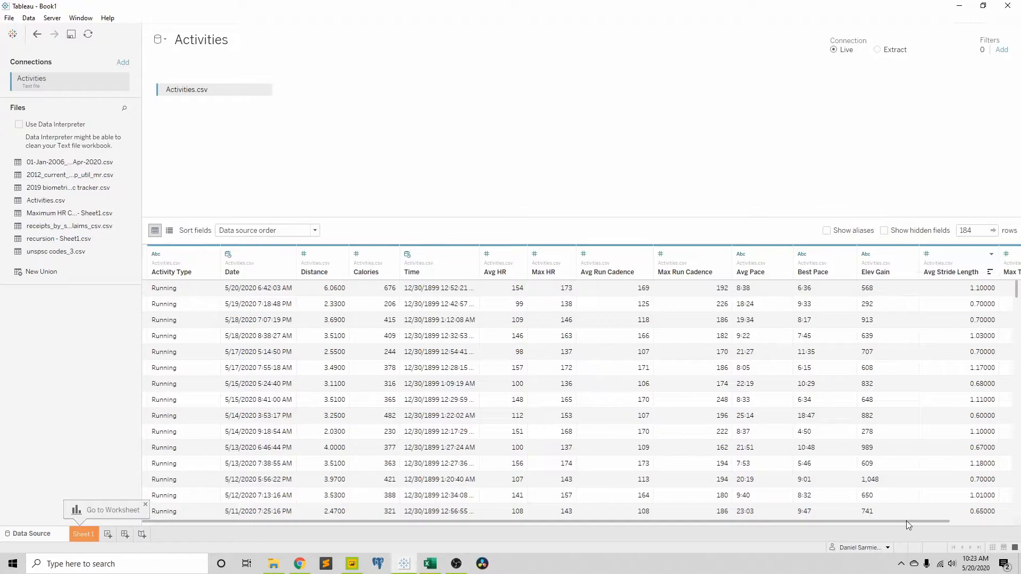
drag(924, 522, 985, 522)
right_click(993, 250)
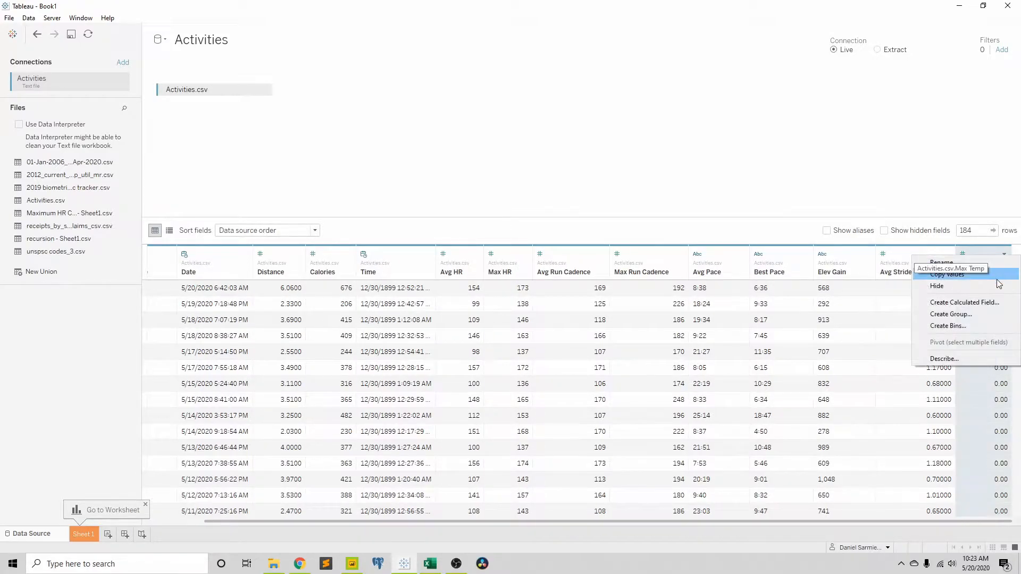
click(978, 286)
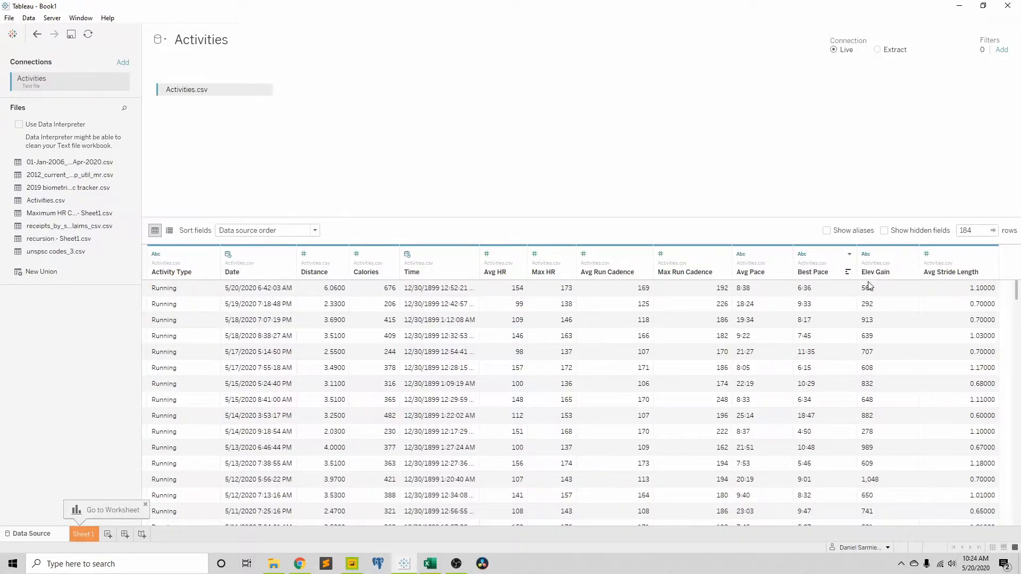
Step: Change the data type of the Avg Pace and Best Pace fields to Date & Time
click(744, 255)
click(766, 292)
click(816, 255)
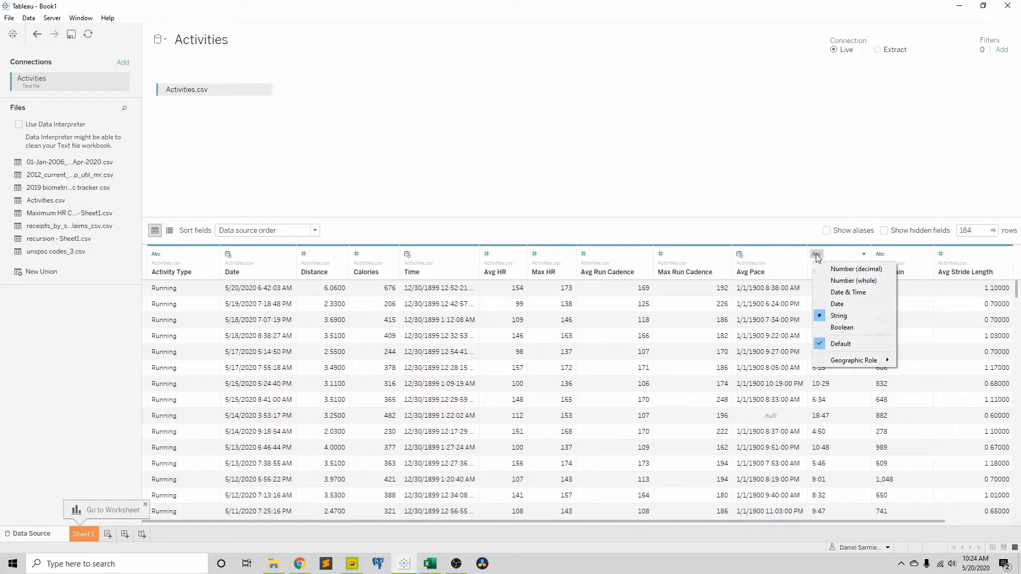
click(845, 292)
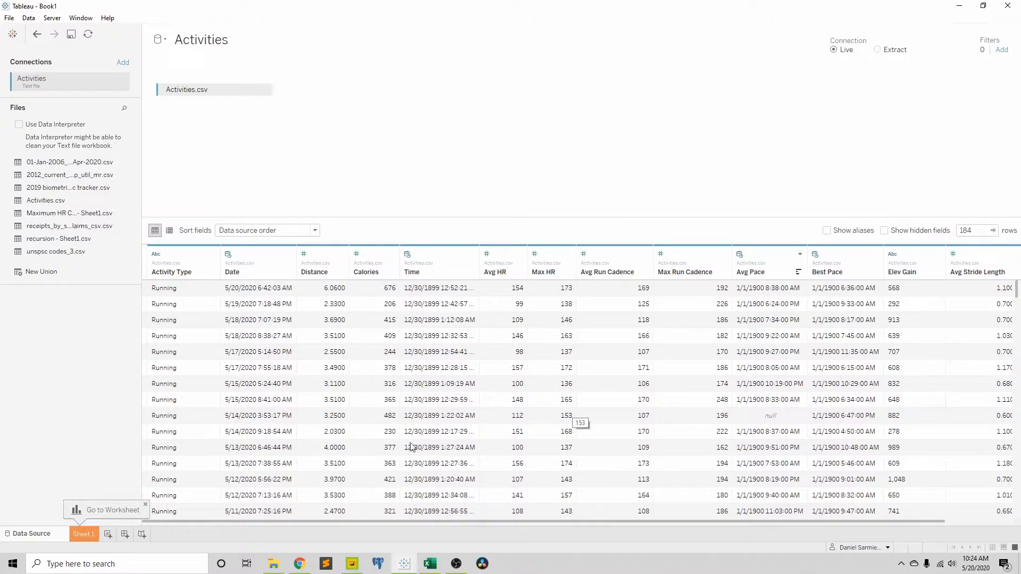
Step: Go to the Sheet 1 worksheet to work with the remaining fields
click(80, 535)
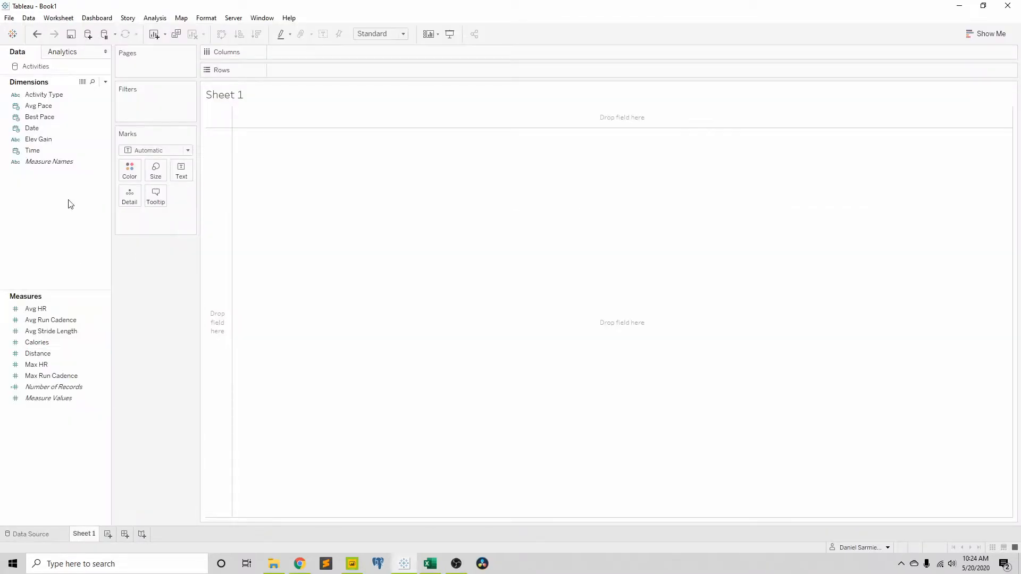
right_click(56, 106)
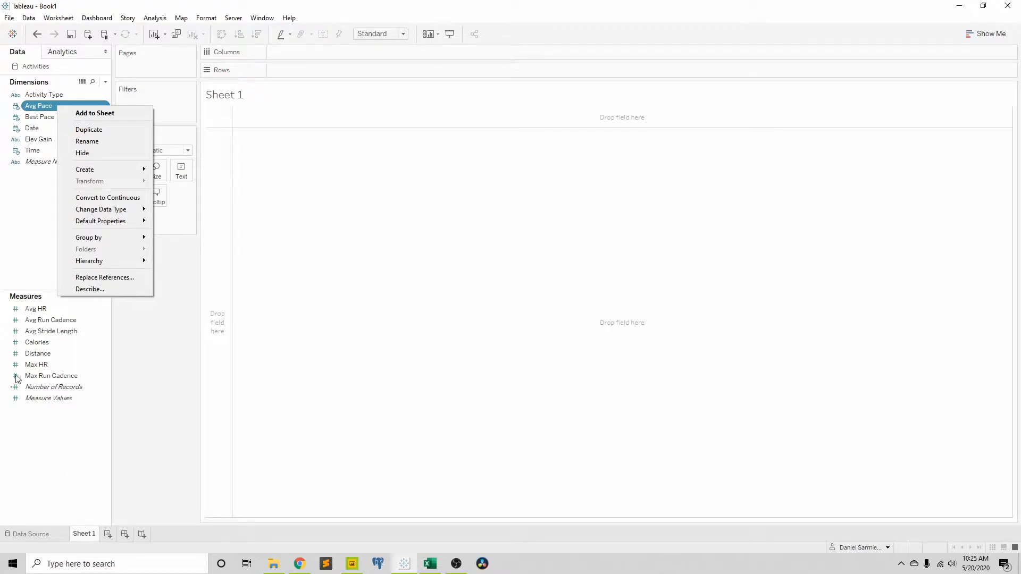
click(29, 188)
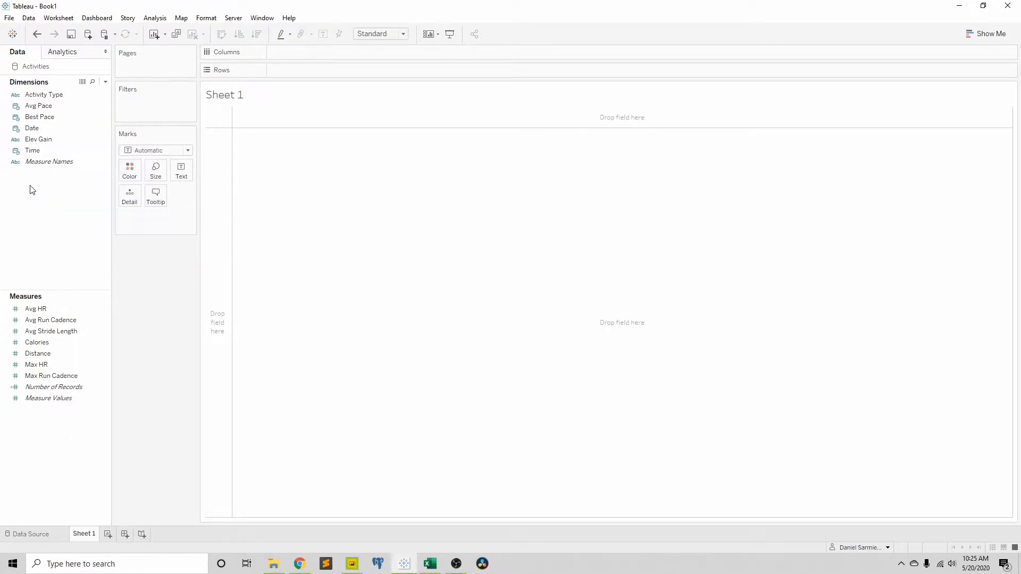
Step: Set the default date format of both Avg Pace and Best Pace to the custom format hh:mm
click(35, 108)
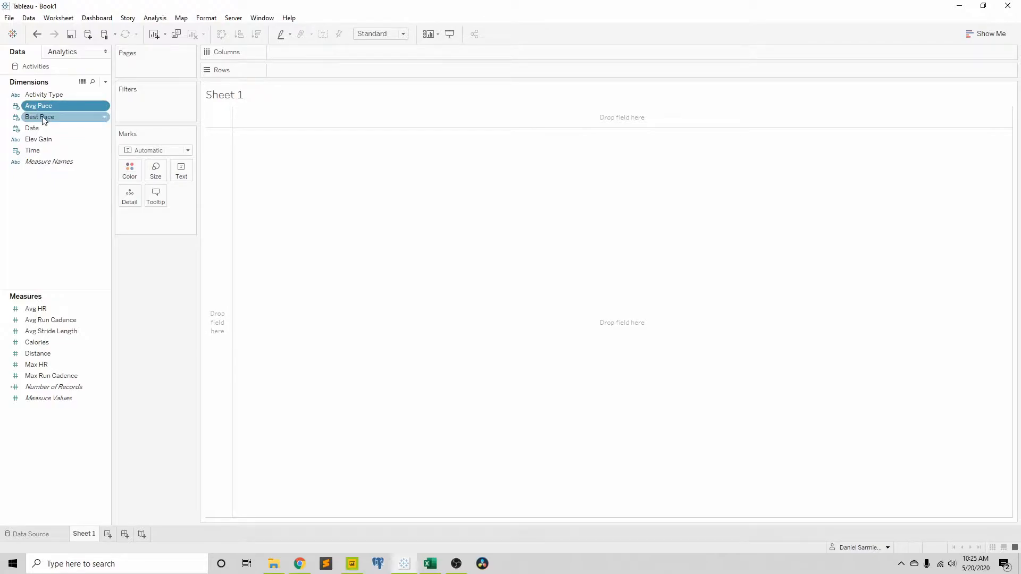
ctrl+click(43, 117)
right_click(44, 118)
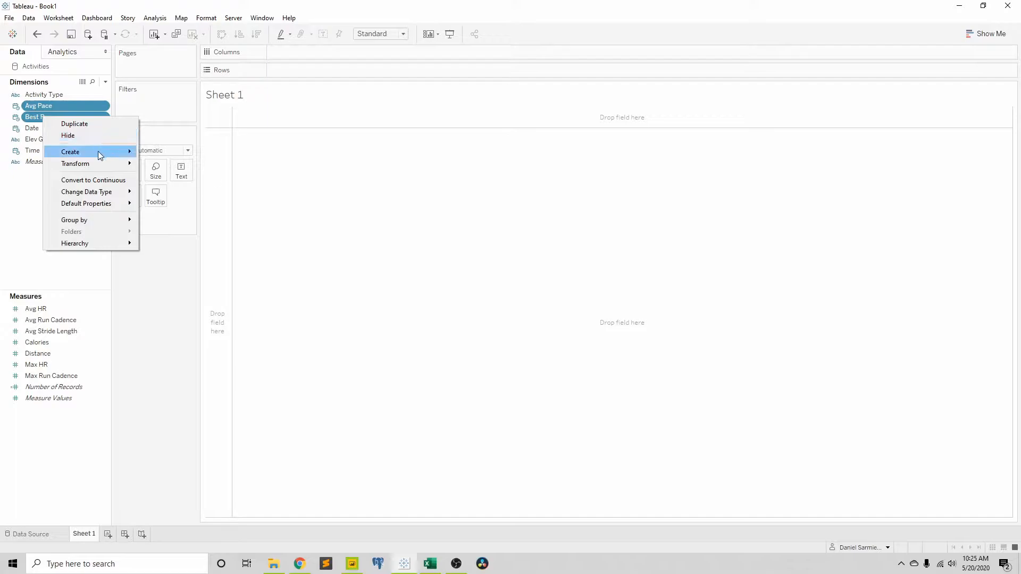
mouse_move(99, 154)
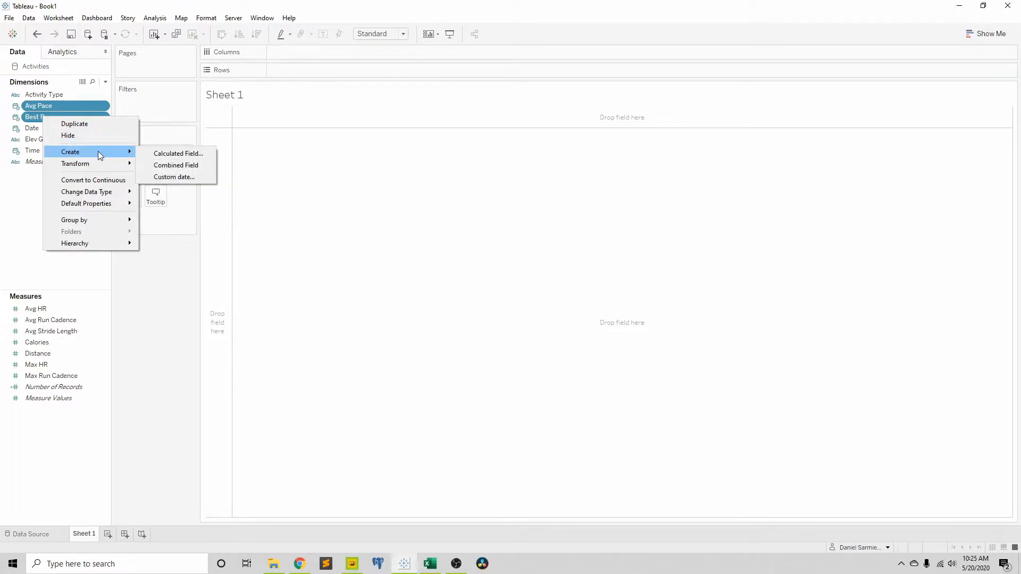
mouse_move(98, 207)
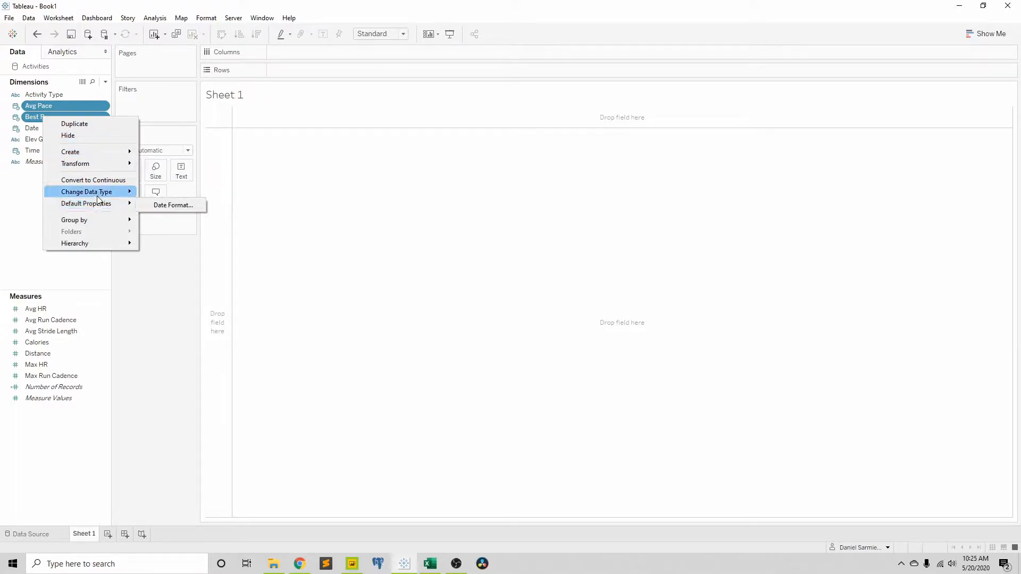
click(160, 208)
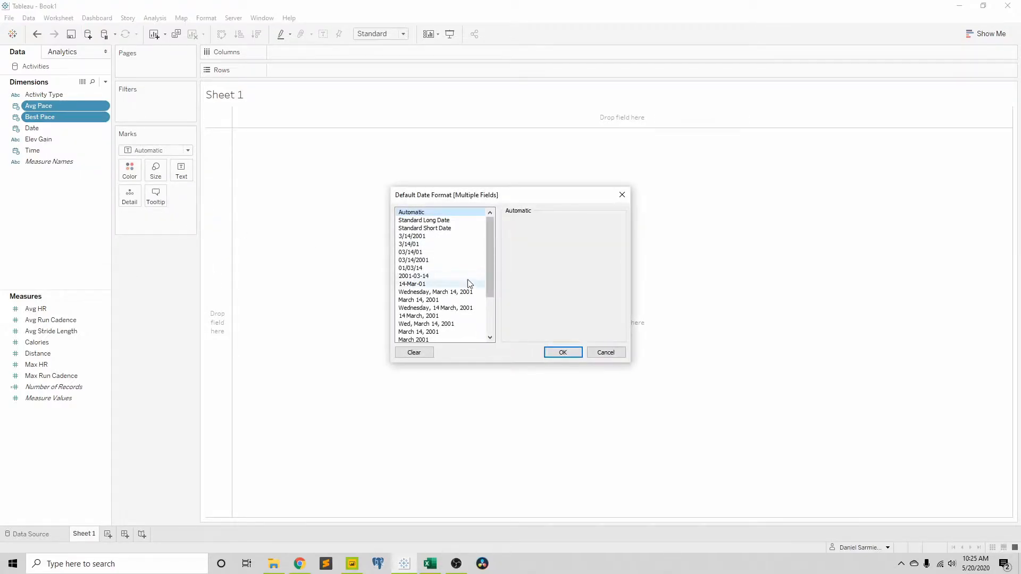
scroll(447, 282, down, 3)
click(423, 332)
click(541, 232)
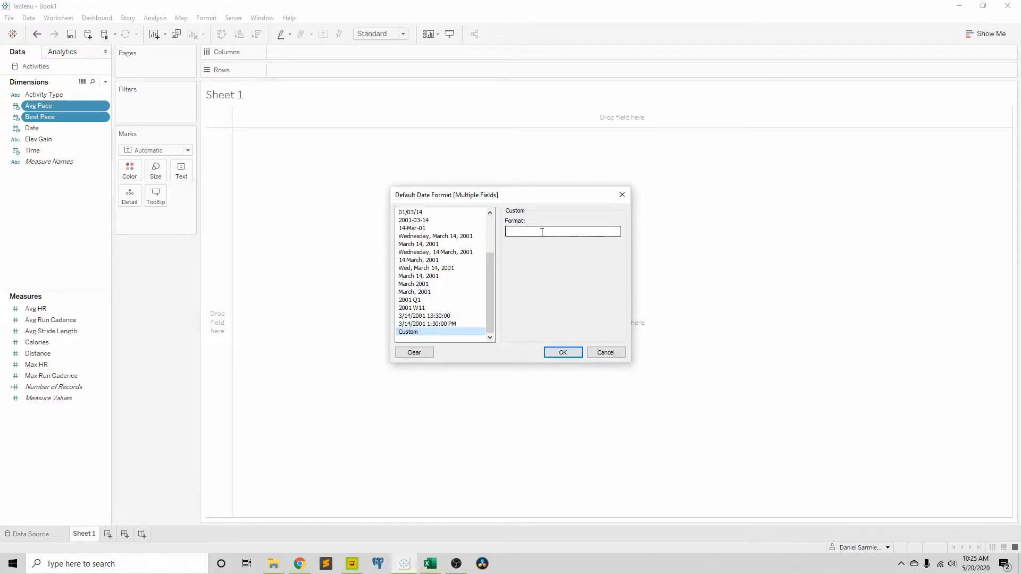
text(hh:mm:ss)
click(563, 352)
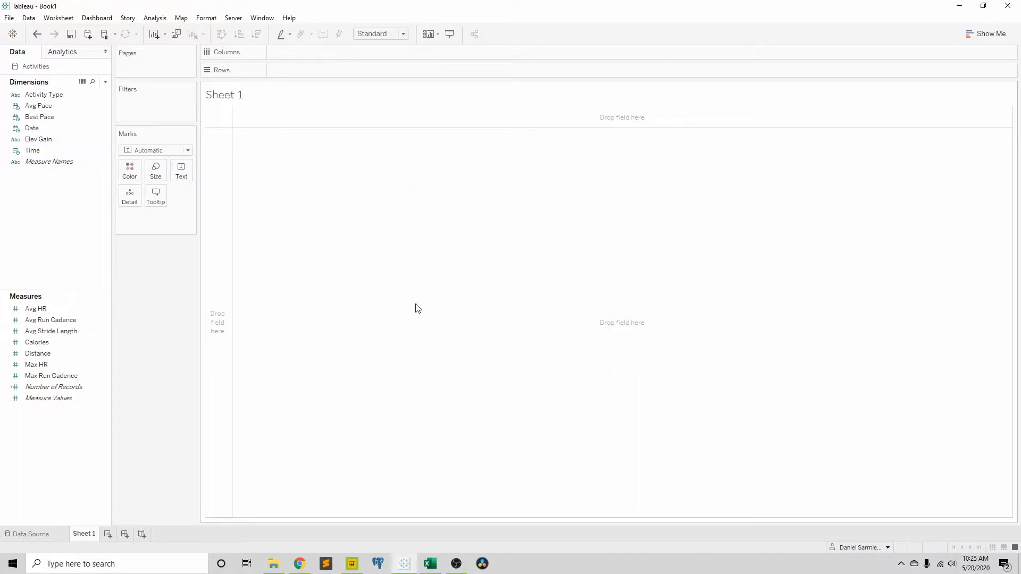
Step: Add the Date dimension to the rows of Sheet 1 as Date (Discrete)
click(32, 110)
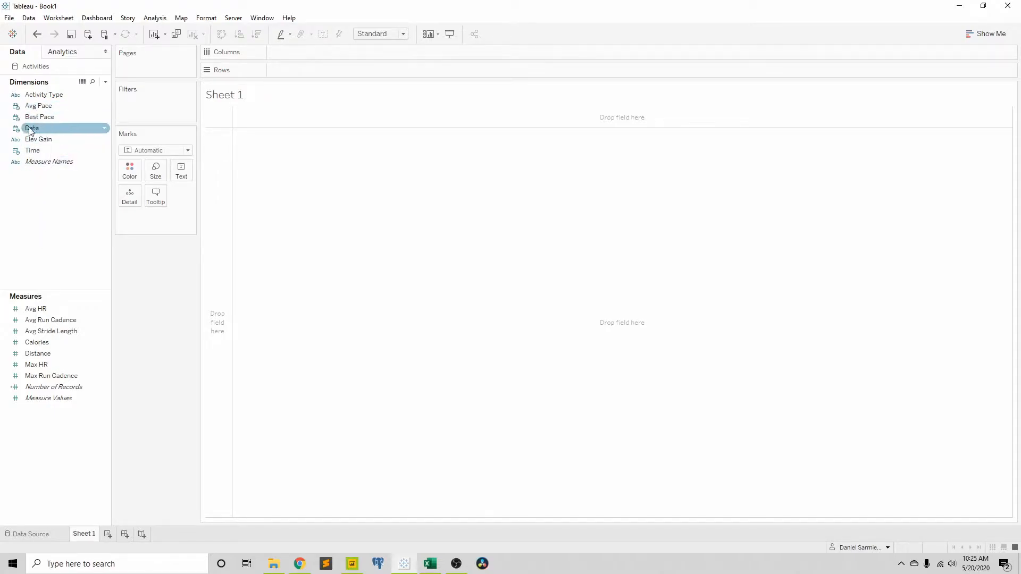
drag(32, 128, 215, 171)
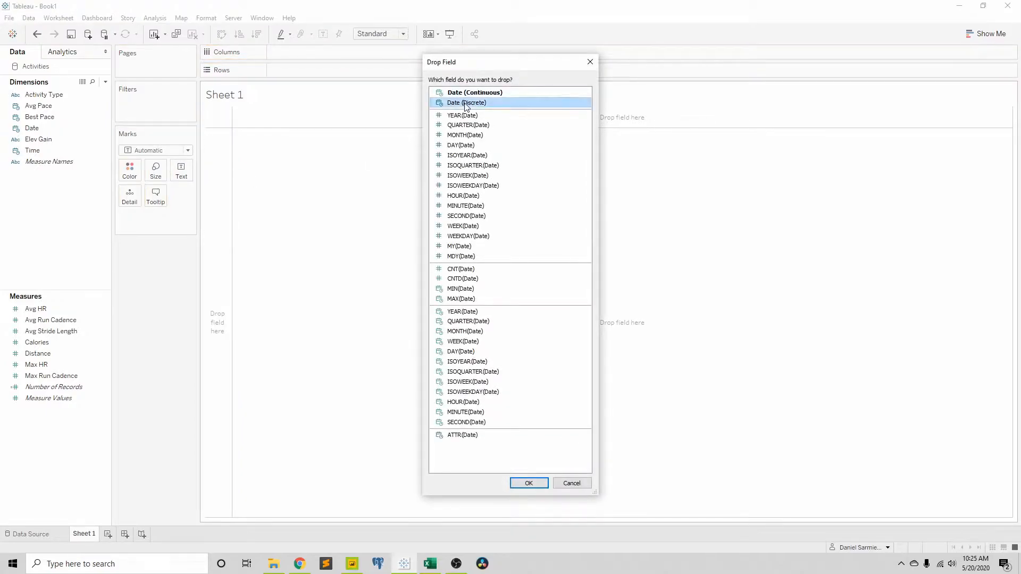
click(528, 483)
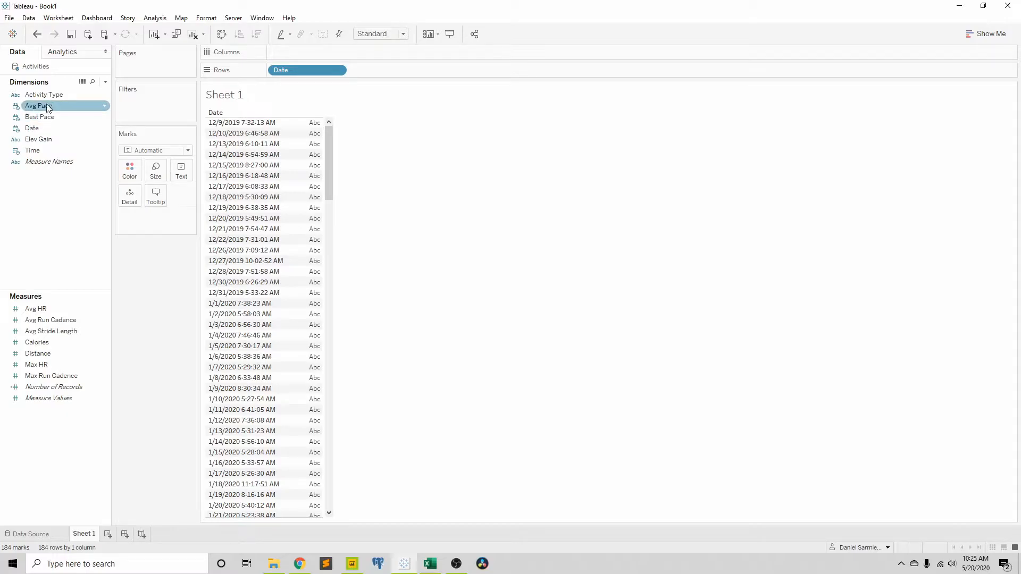
Step: Add Avg Pace to the rows beside Date as the discrete HOUR(Avg Pace) date part
drag(48, 108, 319, 138)
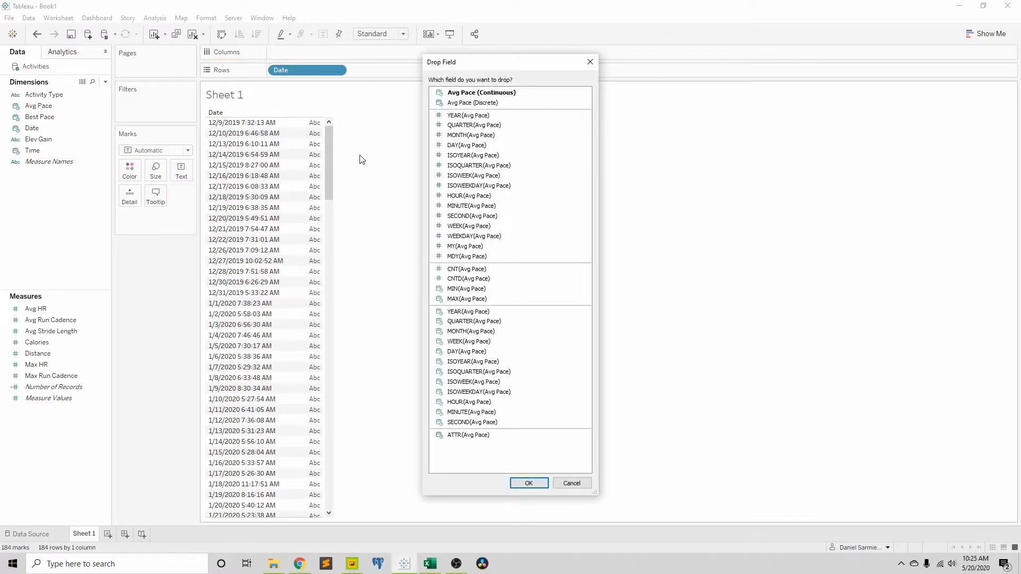
click(481, 196)
click(530, 484)
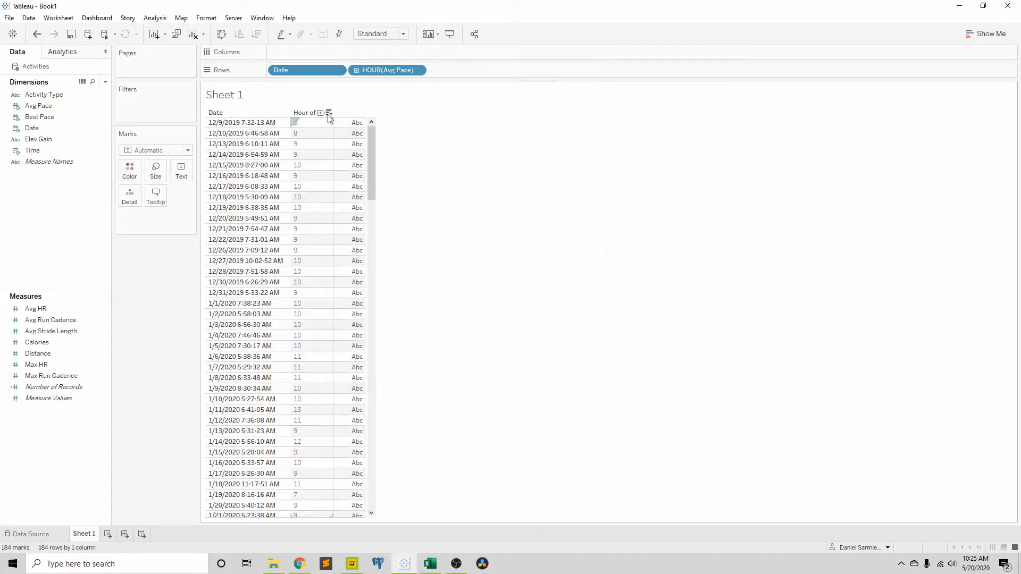
Step: Expand HOUR(Avg Pace) on the rows of Sheet 1 to add the MINUTE(Avg Pace) level
click(320, 113)
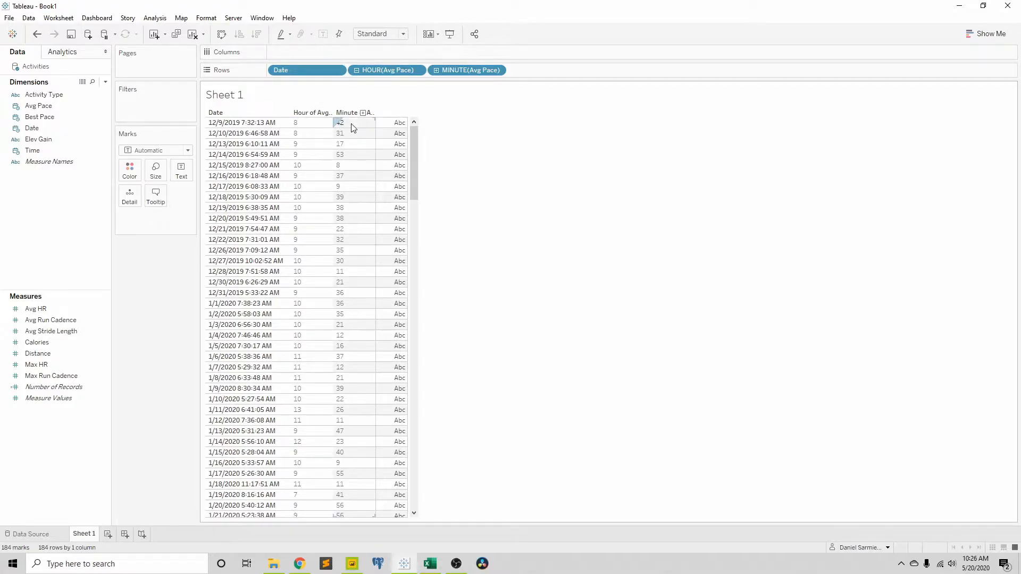
click(49, 162)
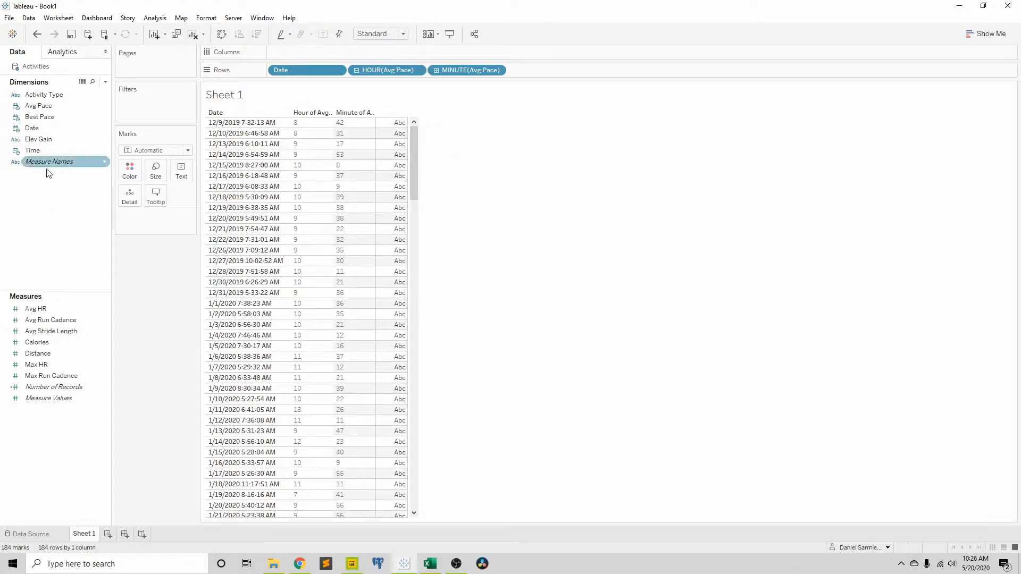
Step: Start a new calculated field named Avg Pace Conversion Seconds
click(106, 83)
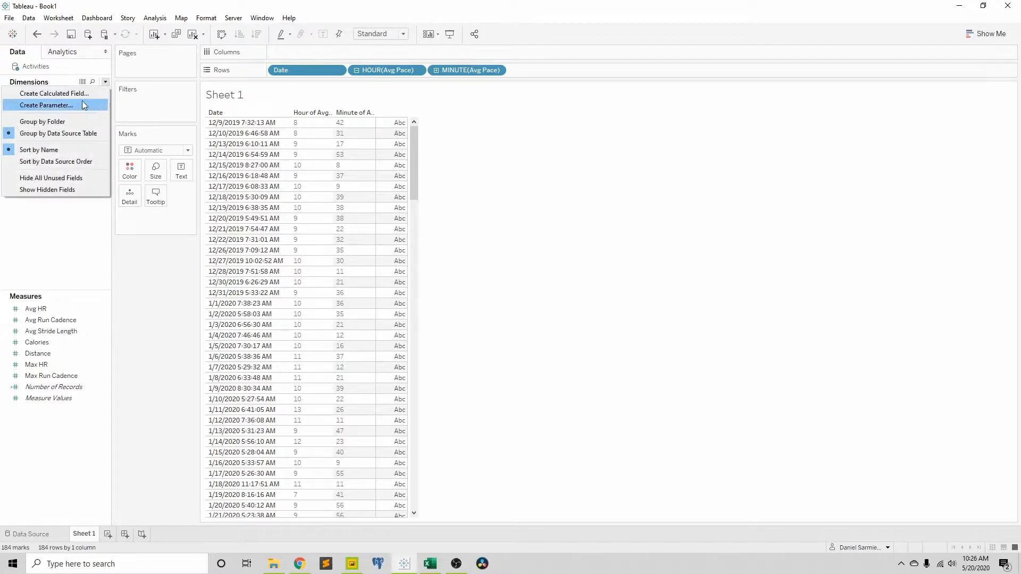
click(82, 94)
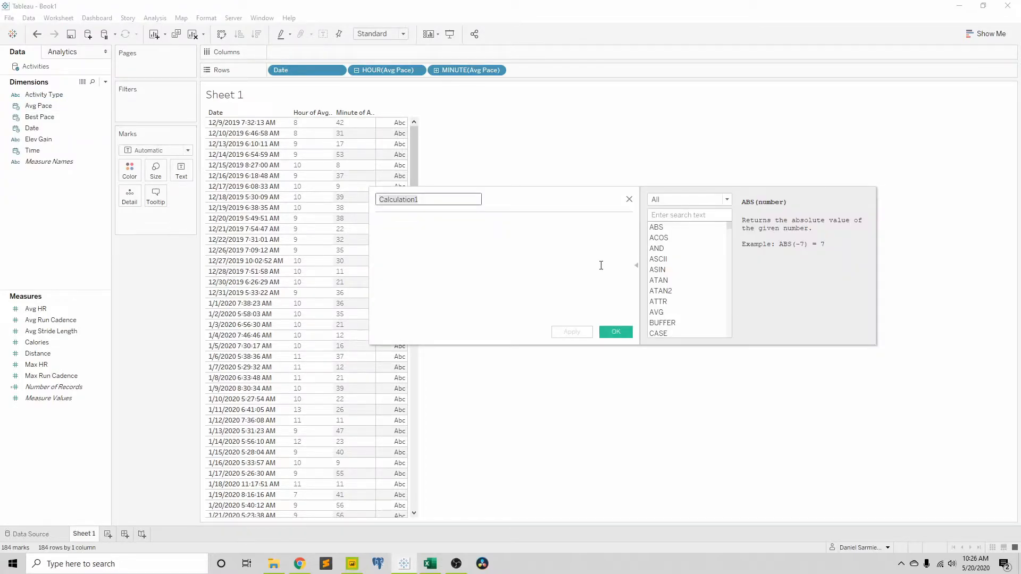
text(Avg Pace Conversion Secon)
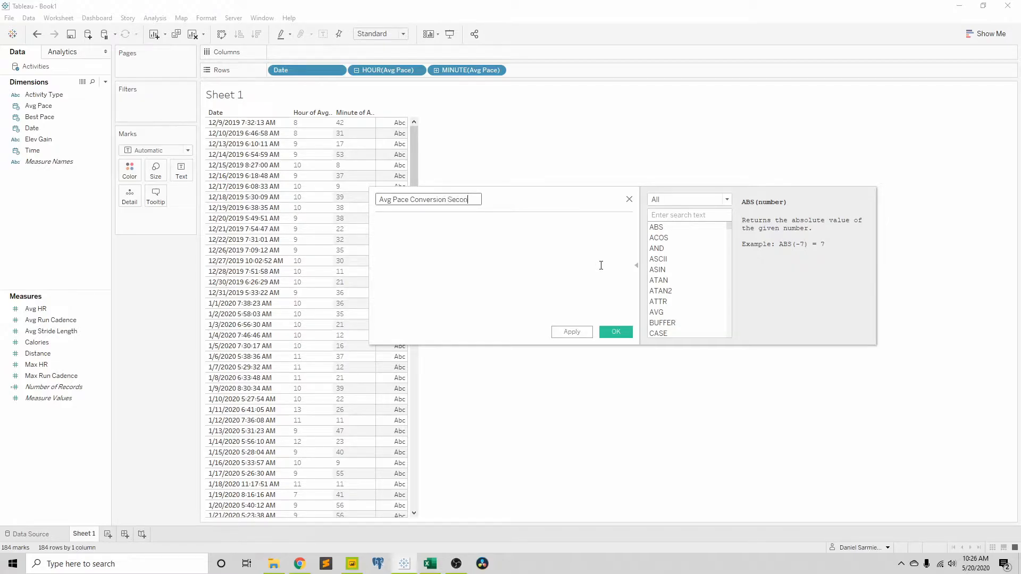
Step: Begin the field's formula with DATEPART('hour',[Avg Pace])*60
click(599, 248)
text(DATEPART)
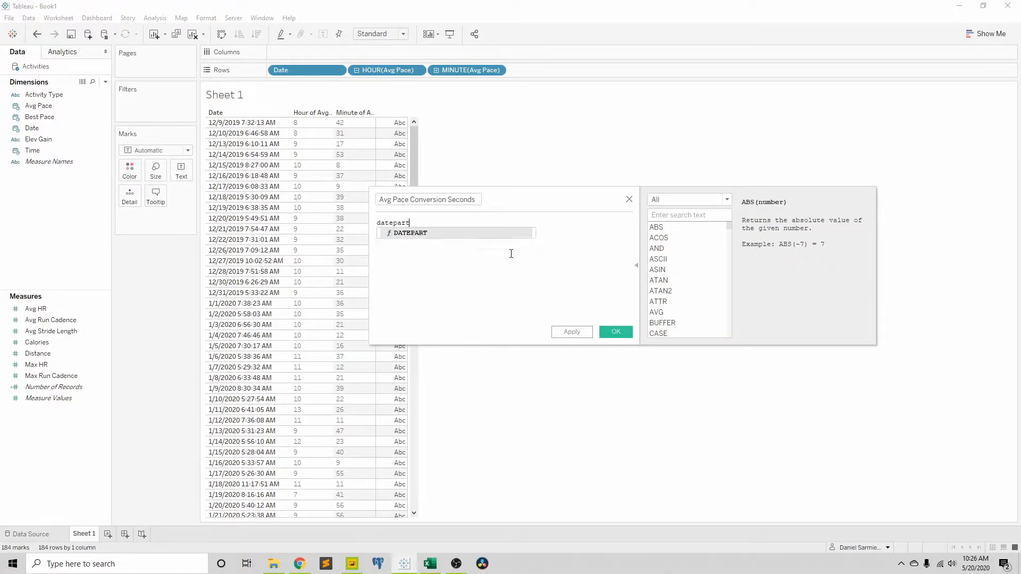
key(Return)
text('hour')
text(,)
text([avg)
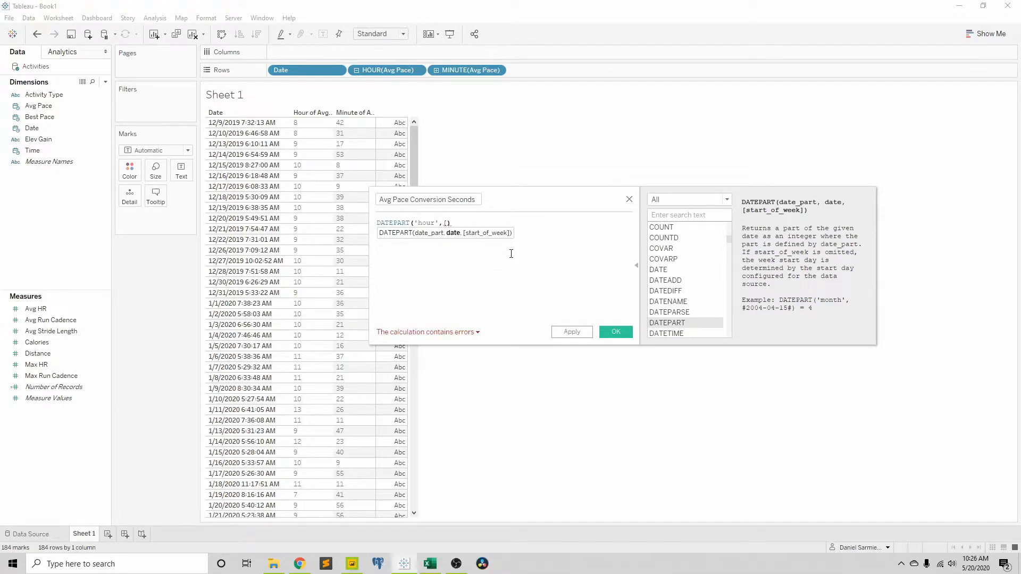
key(Down)
key(Return)
text())
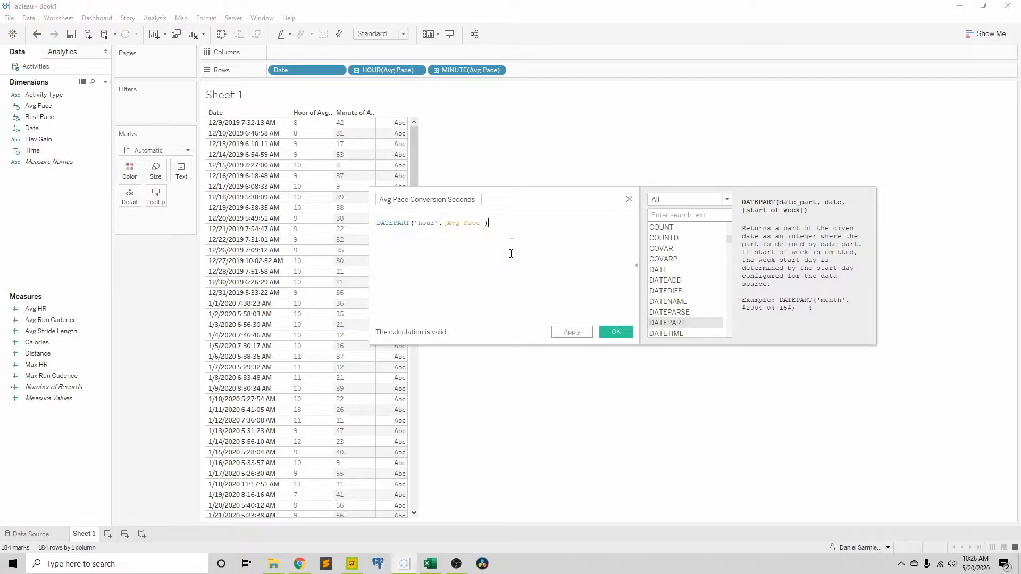
text(*)
Step: Extend the formula with + DATEPART('minute',[Avg Pace]) and save the calculated field
text(+ datepart)
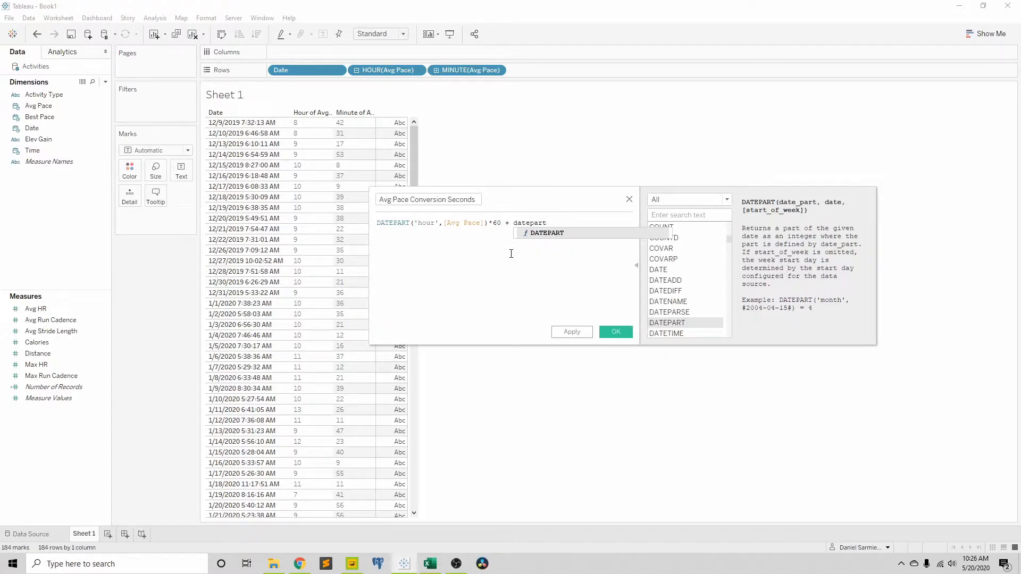
key(Return)
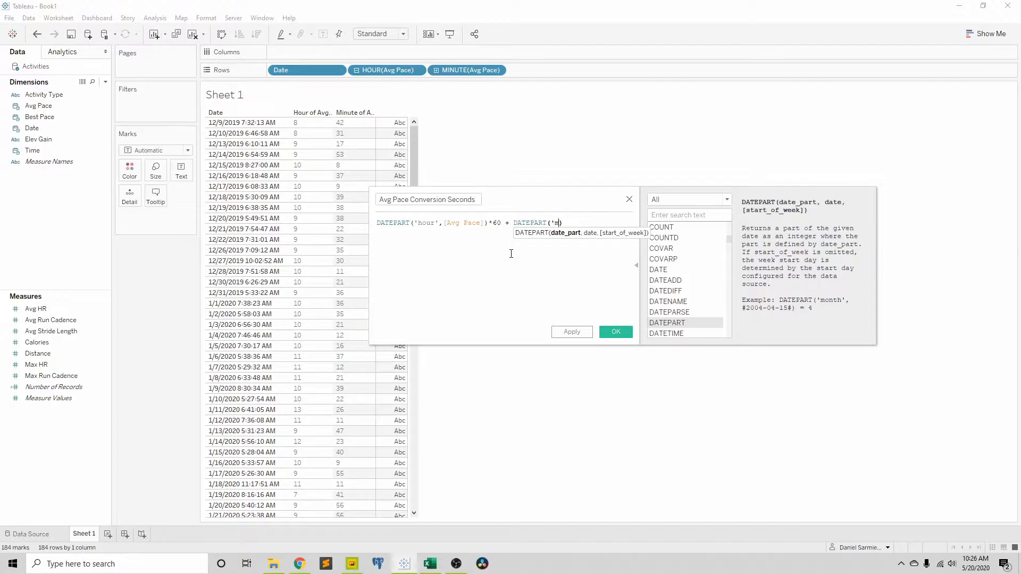
text('minute',)
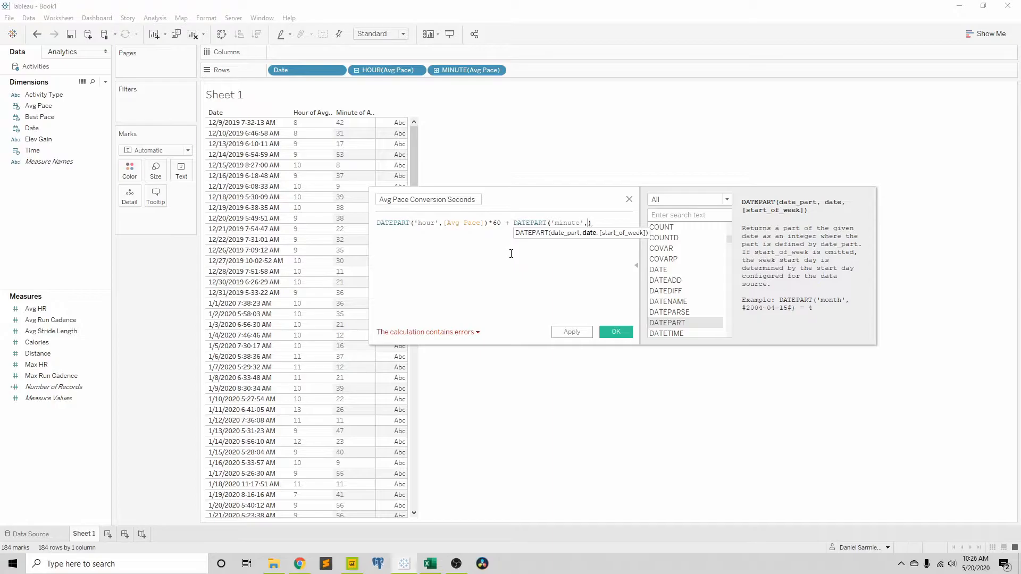
text([avg)
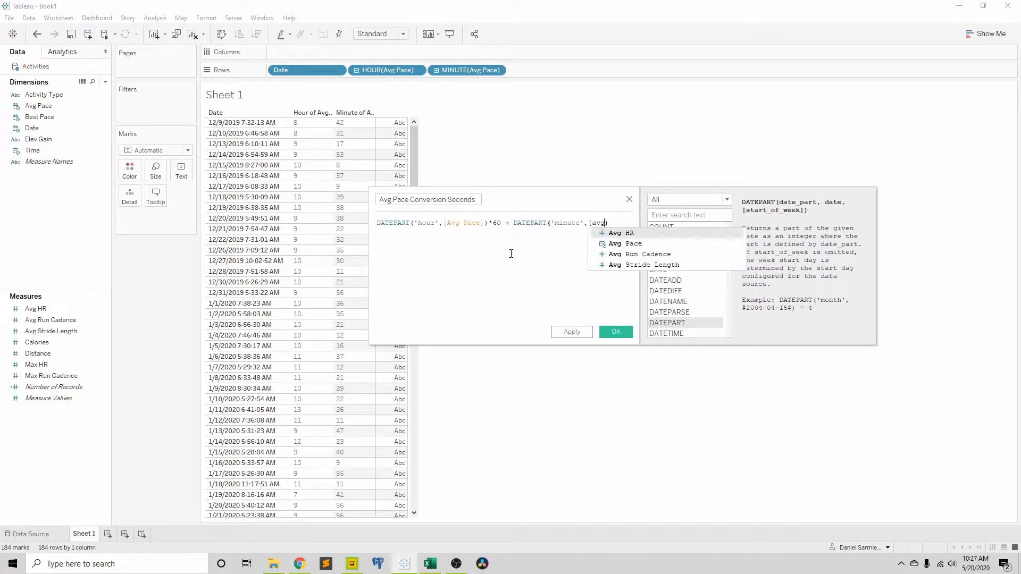
key(Down)
key(Return)
text())
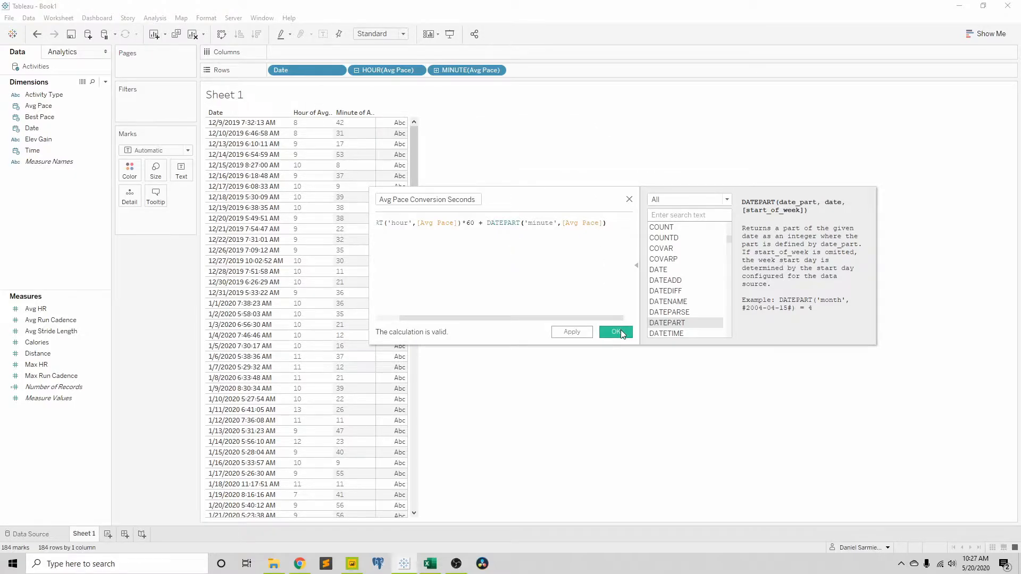
click(615, 332)
Step: Show Avg Pace Conversion Seconds as the text values of the Sheet 1 table
drag(51, 319, 391, 181)
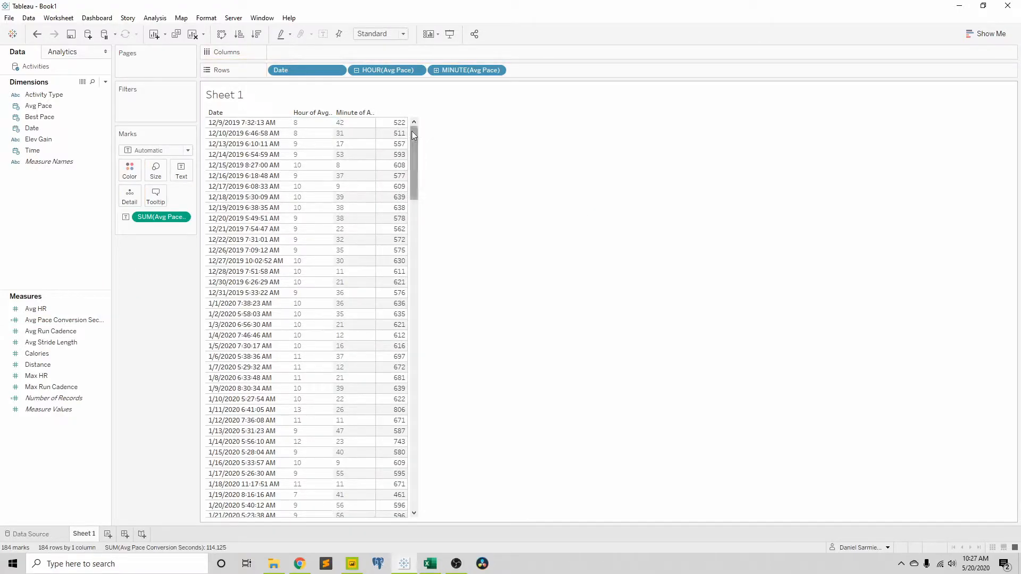
mouse_move(405, 130)
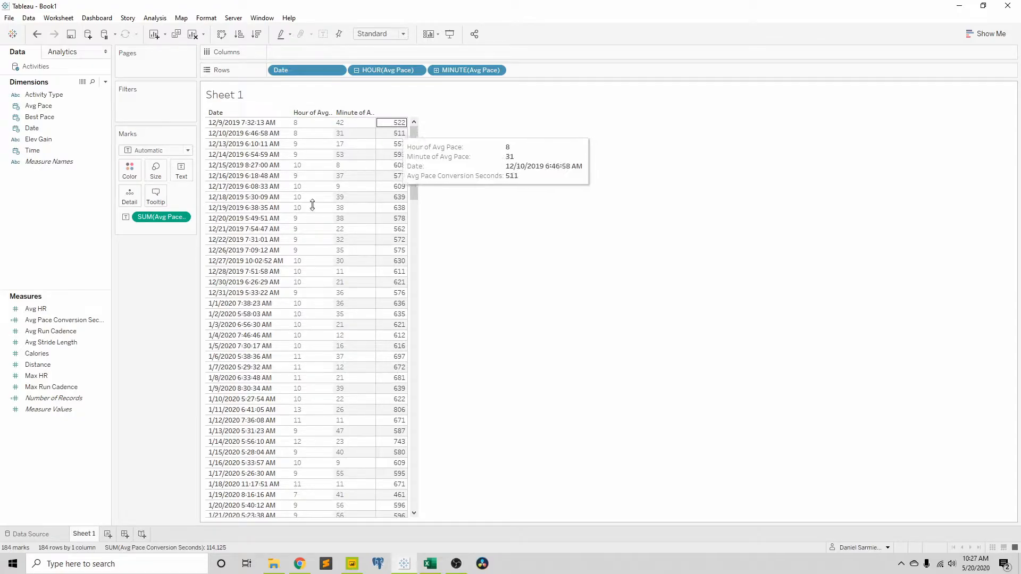
click(74, 322)
right_click(70, 325)
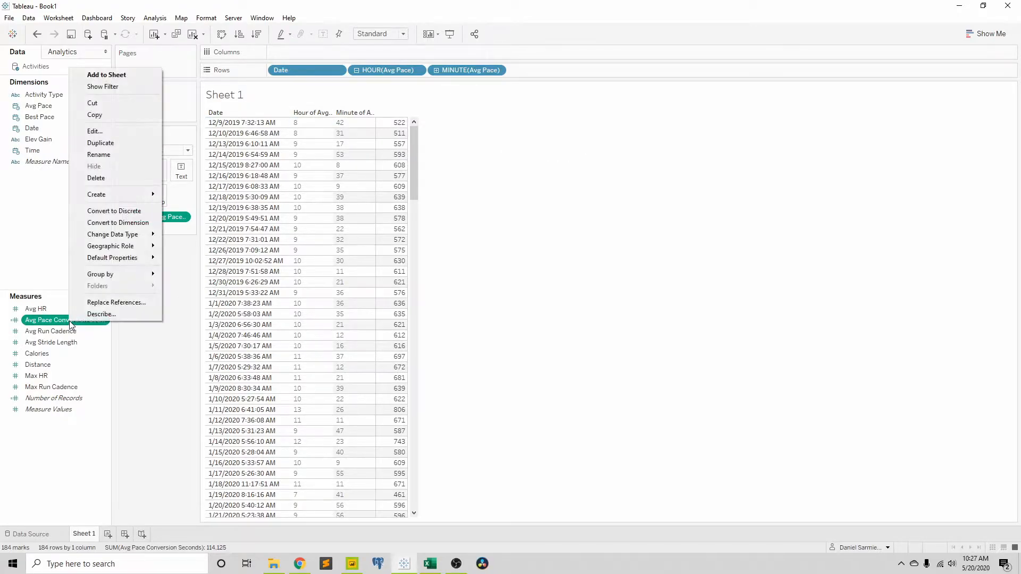
click(107, 133)
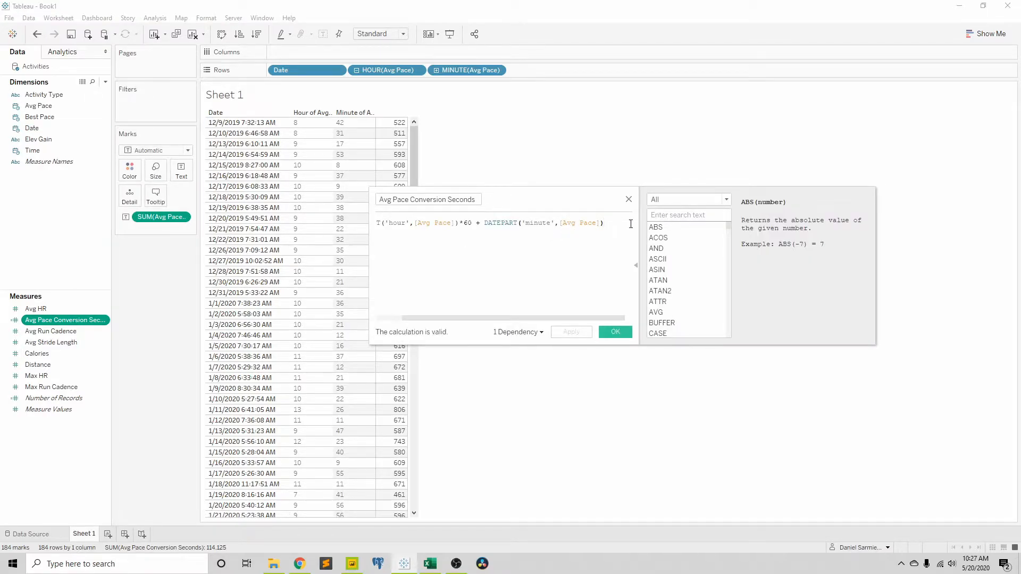
text())
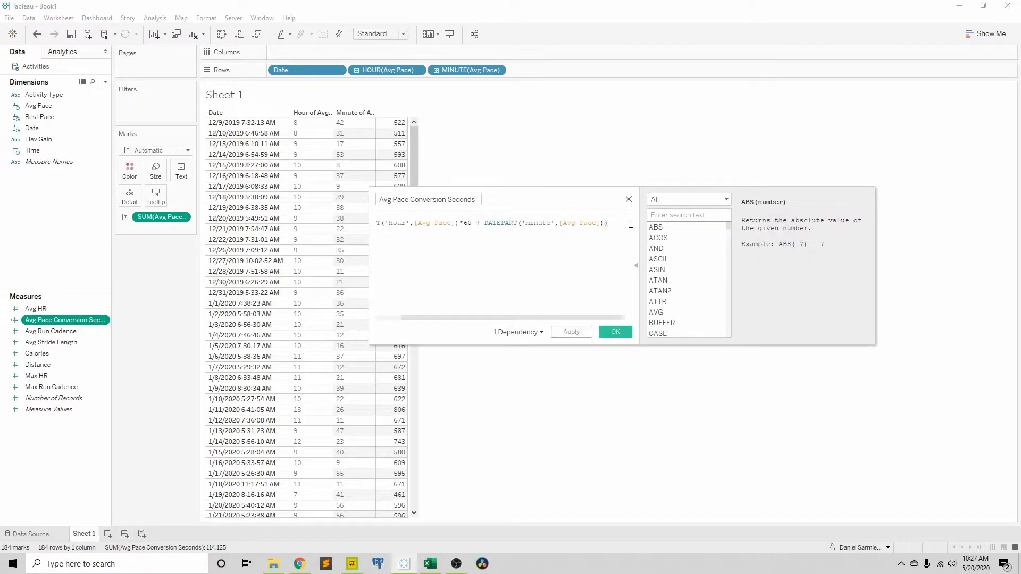
key(Home)
text(()
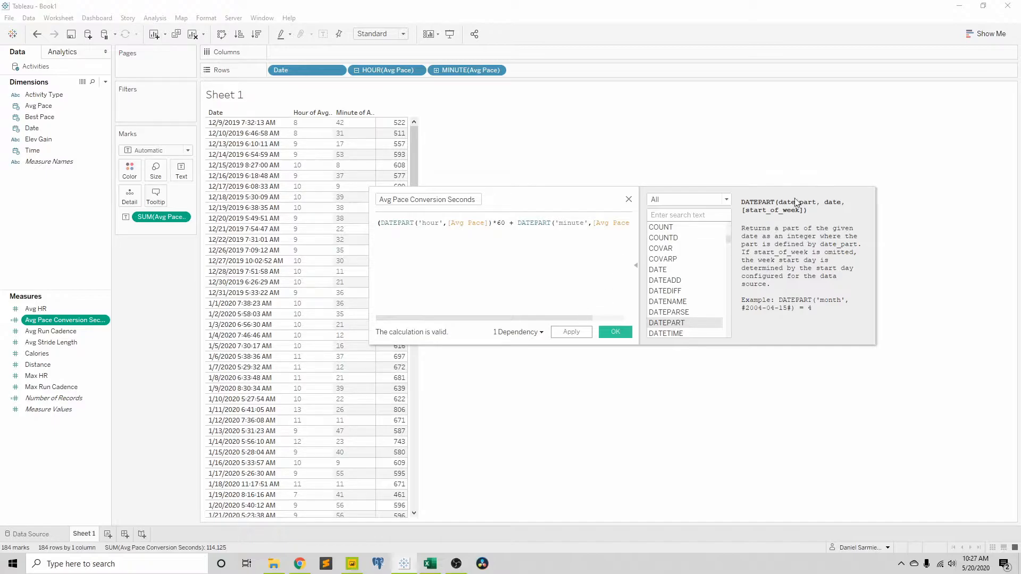
click(628, 199)
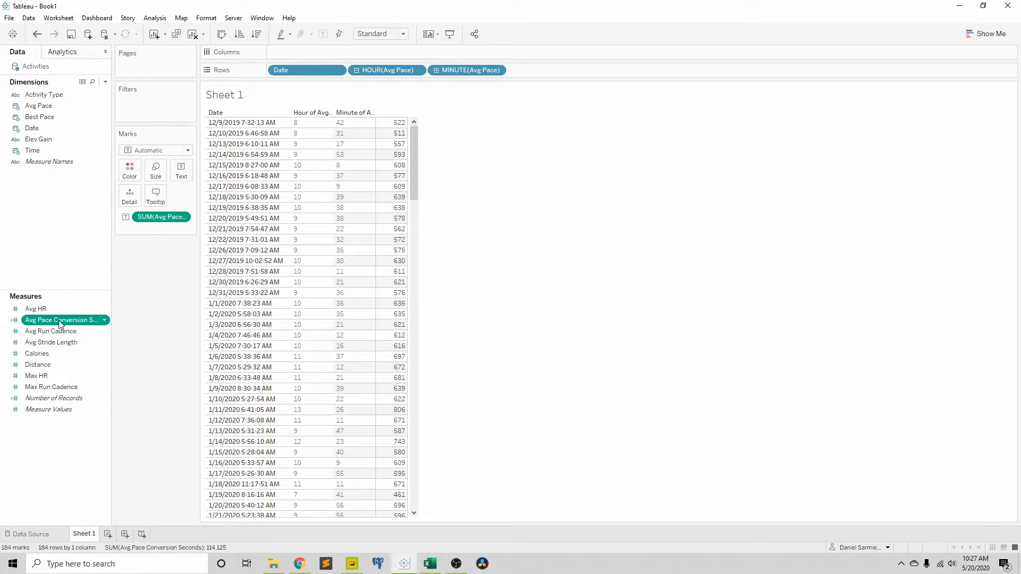
Step: Create a calculated field named Avg Pace Conversion Mins with the formula [Avg Pace Conversion Seconds] / 60
right_click(58, 261)
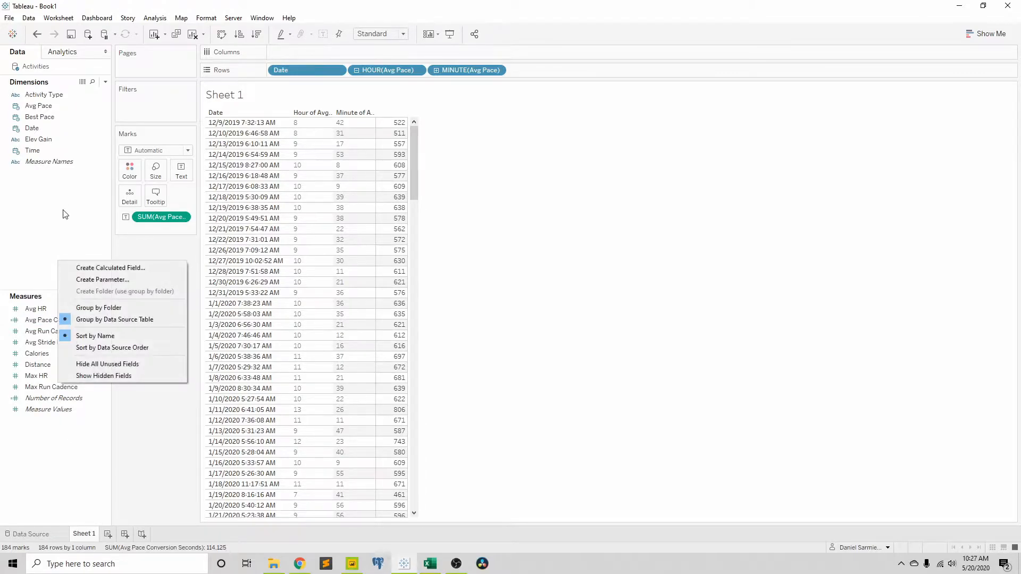
click(110, 268)
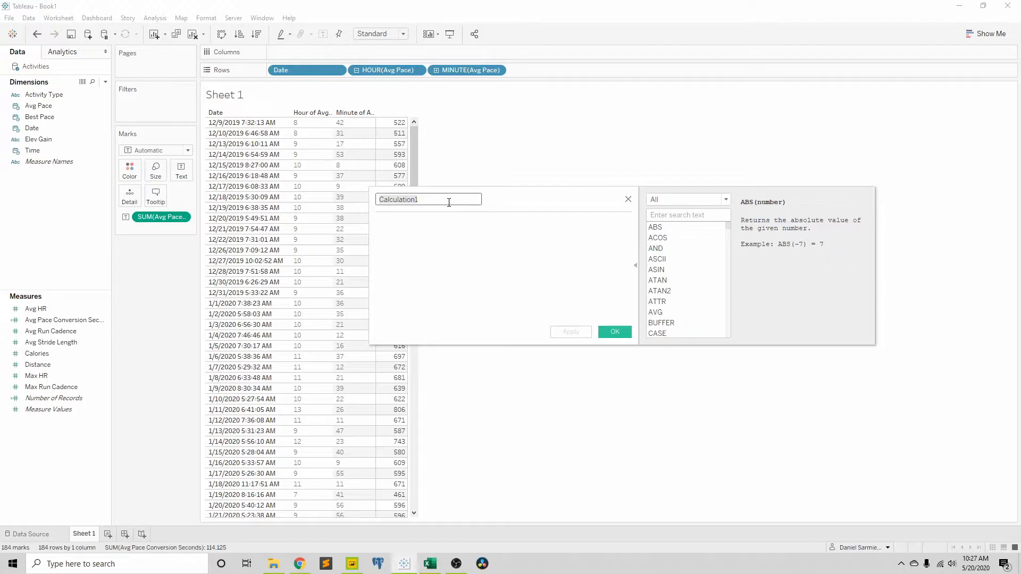
text(Avg Pace Conversion Mins)
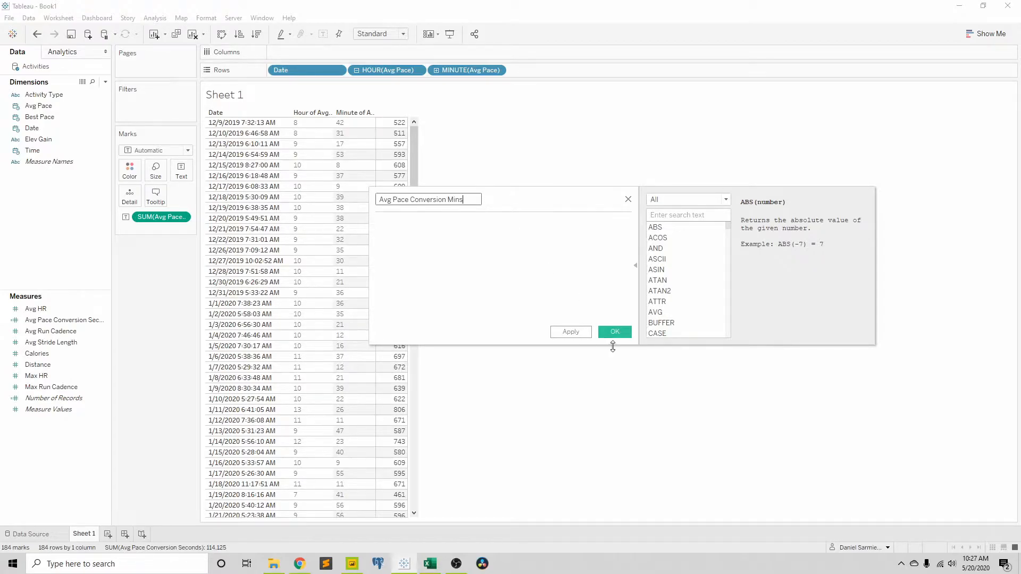
click(497, 281)
text(avg)
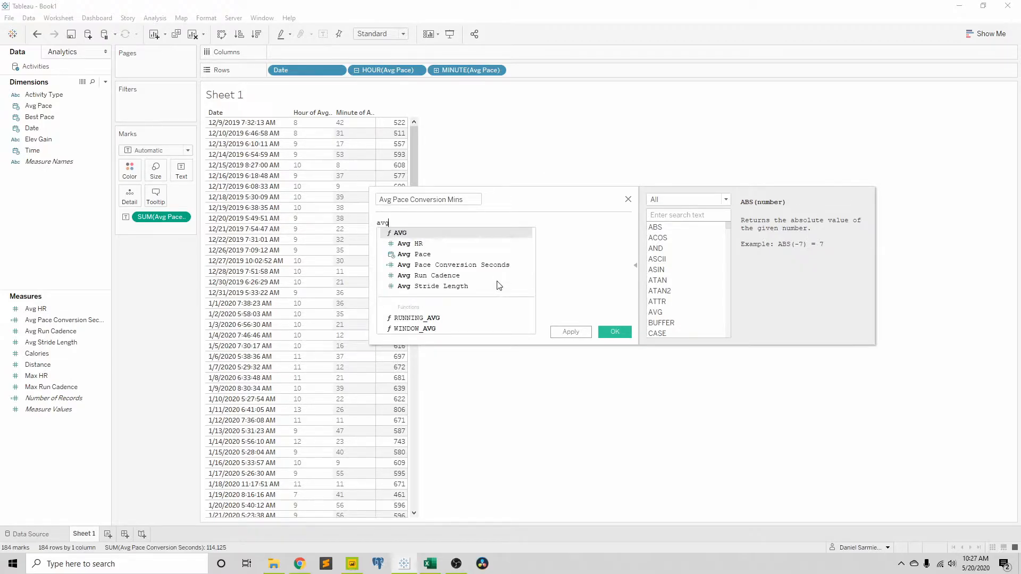
key(Down)
key(Down)
key(Down)
key(Return)
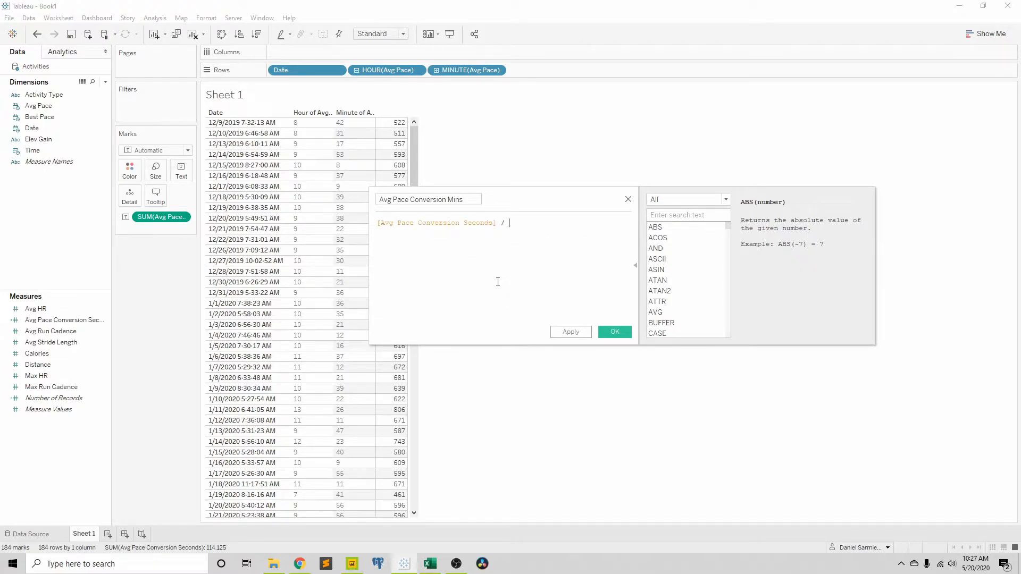
text(/ 60)
click(615, 332)
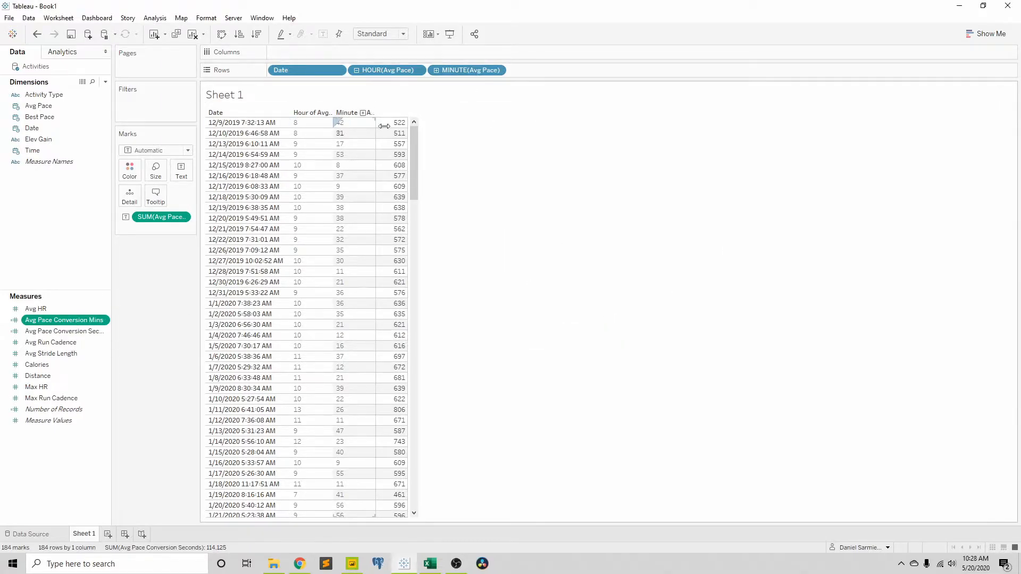
Step: Add Avg Pace Conversion Mins to the Sheet 1 table and set its default number format to Number (Custom) with 1 decimal place
drag(75, 320, 403, 168)
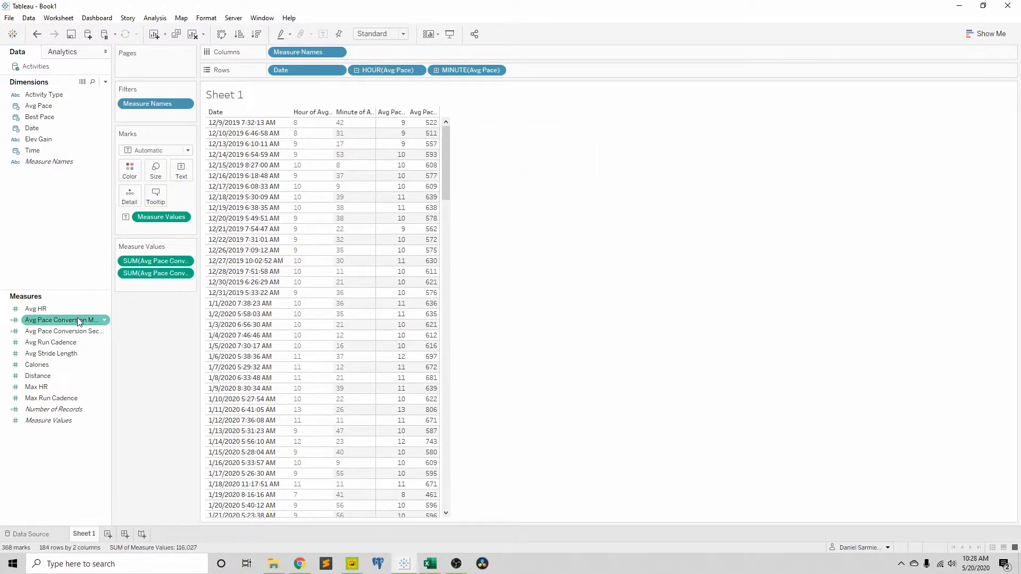
click(105, 320)
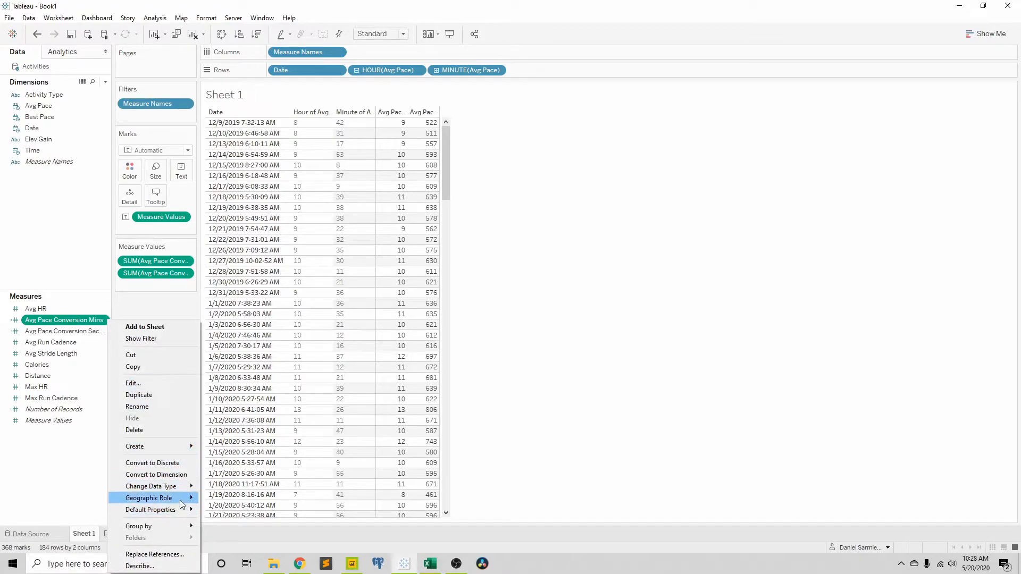
mouse_move(183, 510)
click(228, 531)
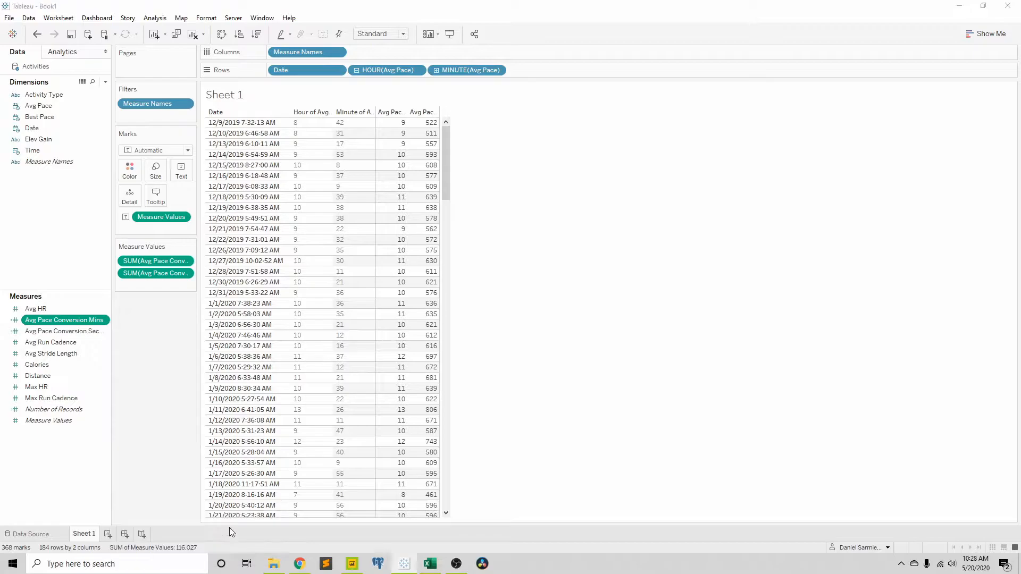
click(434, 228)
click(516, 232)
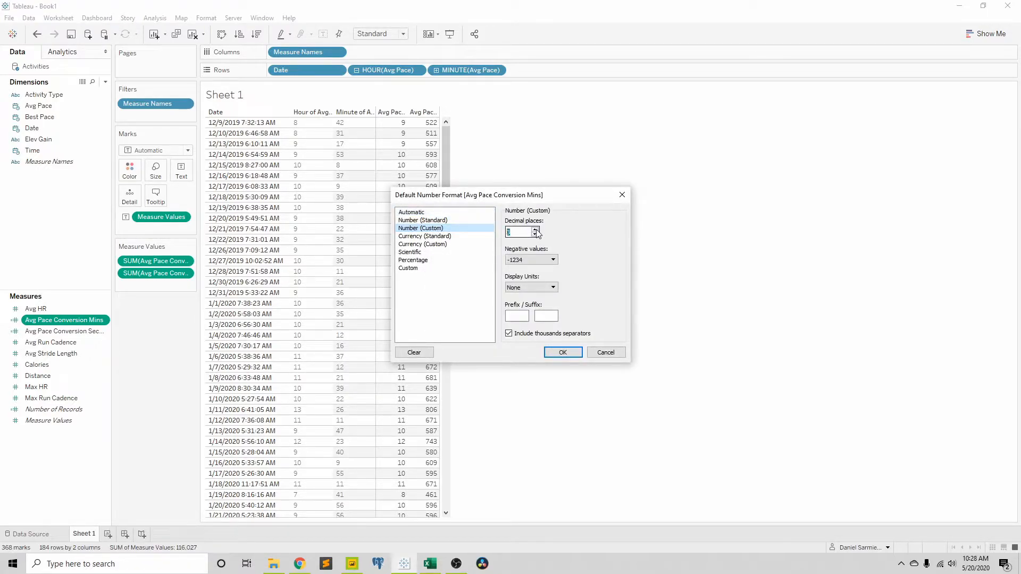
click(567, 353)
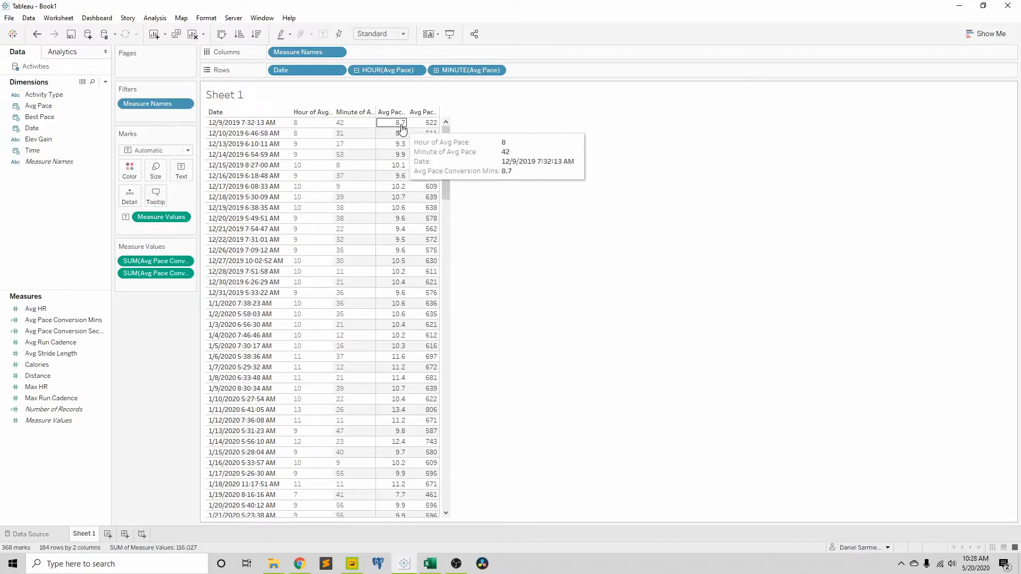
mouse_move(434, 127)
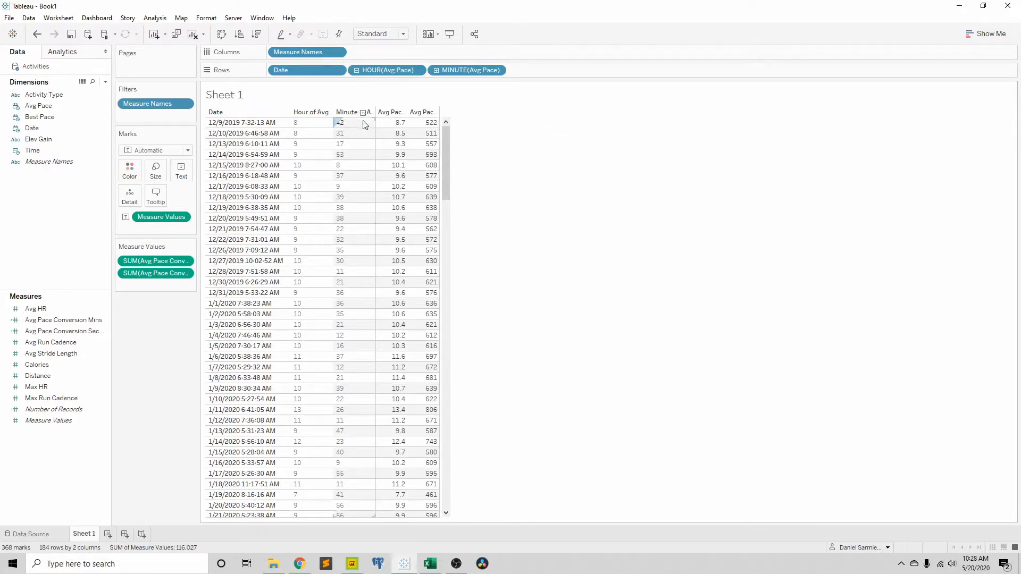
mouse_move(399, 131)
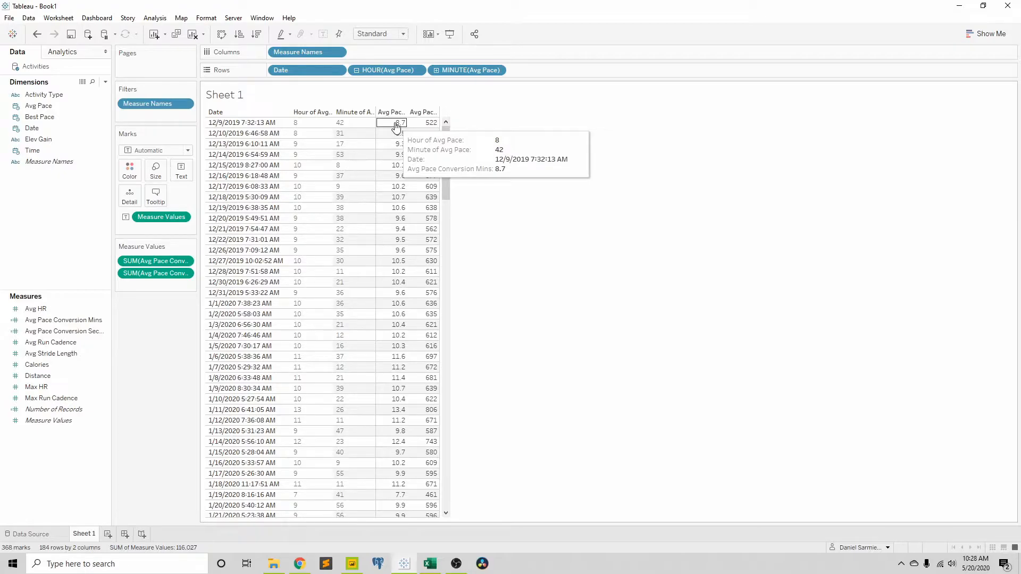
Step: Create a new worksheet and place Date on Columns as Date (Continuous)
click(108, 535)
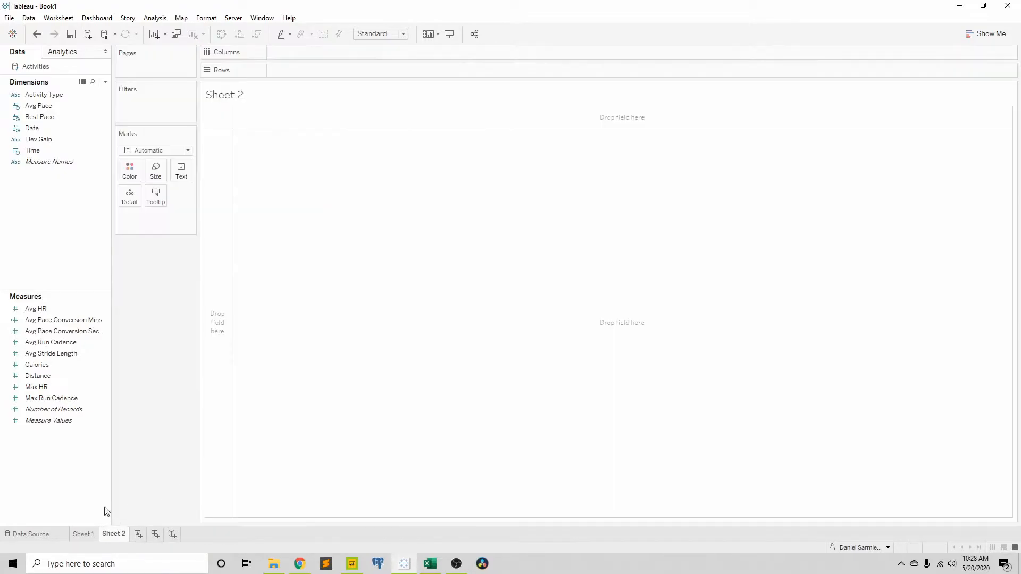
click(52, 117)
click(38, 126)
drag(37, 127, 316, 50)
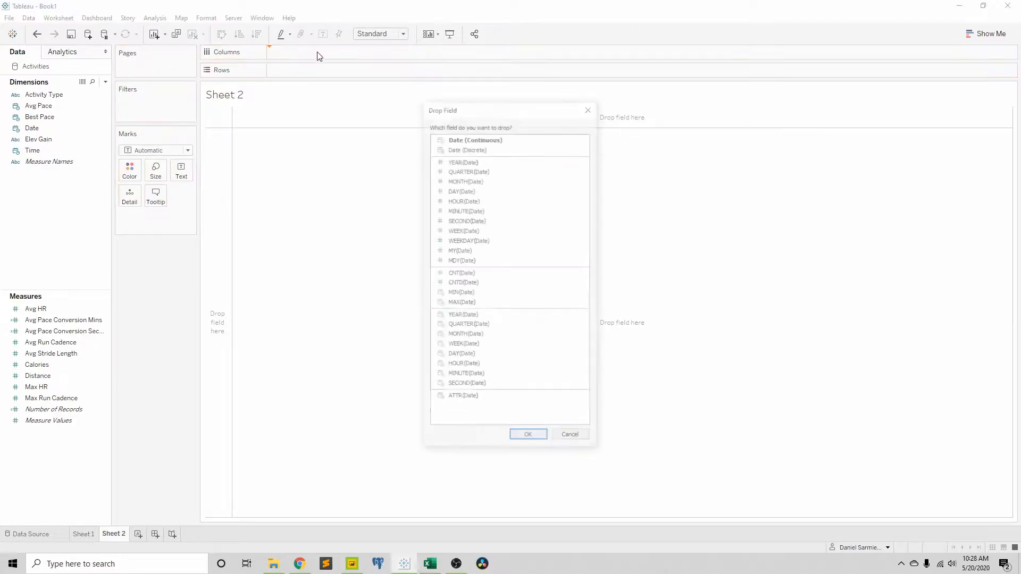
click(542, 442)
Step: Filter Sheet 2 by Activity Type to keep only Running and Treadmill Running
click(47, 95)
drag(47, 94, 154, 120)
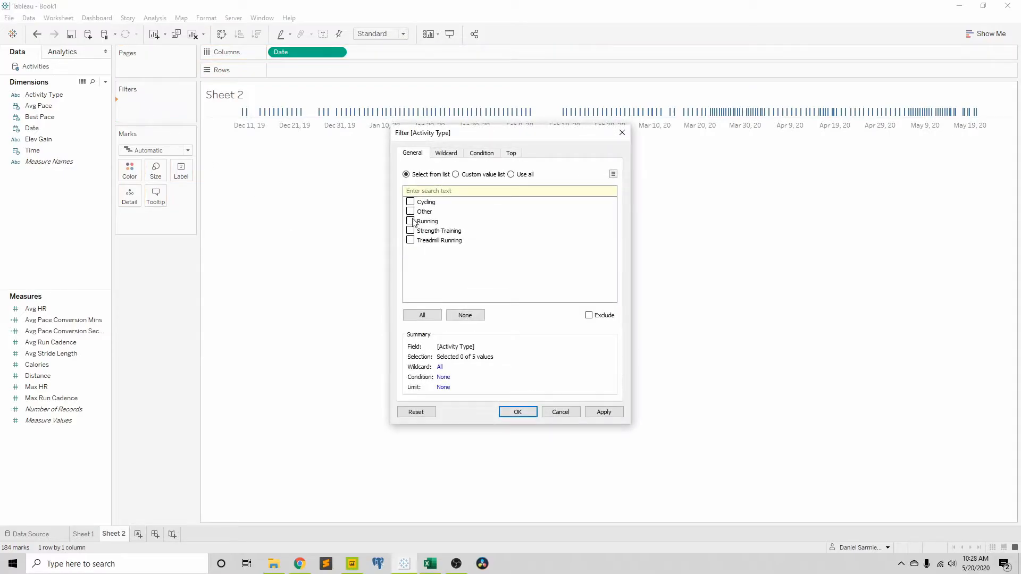
click(411, 242)
click(517, 413)
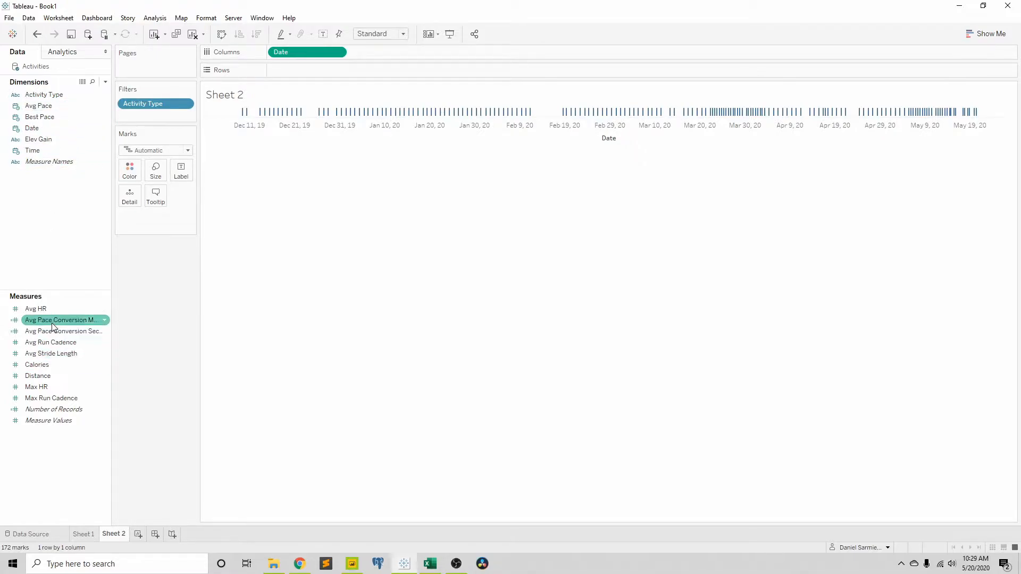
Step: Plot Avg Pace Conversion Mins on Rows against Date and select the high spikes around Mar 29, 20
drag(54, 324, 322, 75)
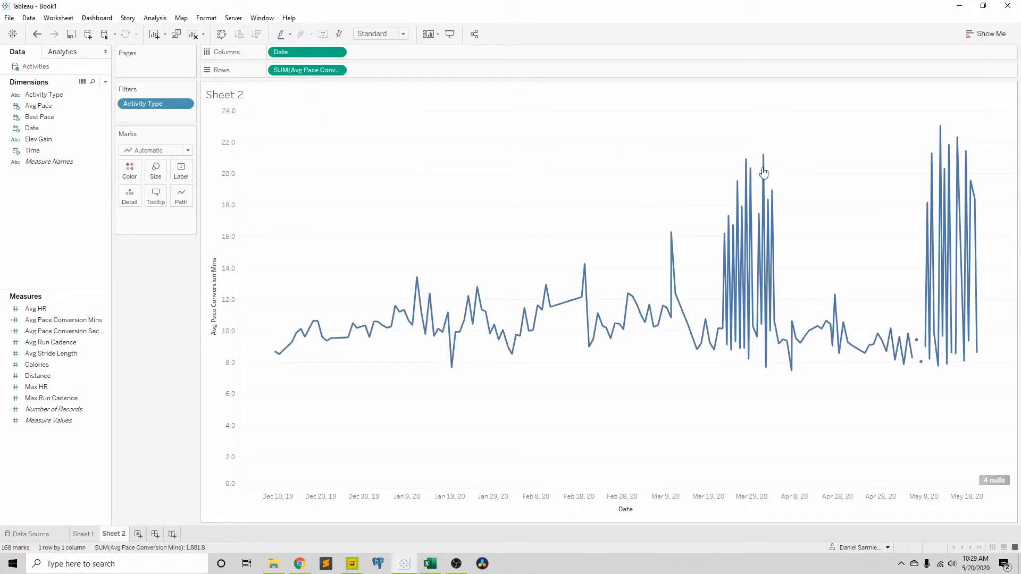
drag(689, 160, 817, 251)
drag(697, 141, 824, 259)
mouse_move(764, 220)
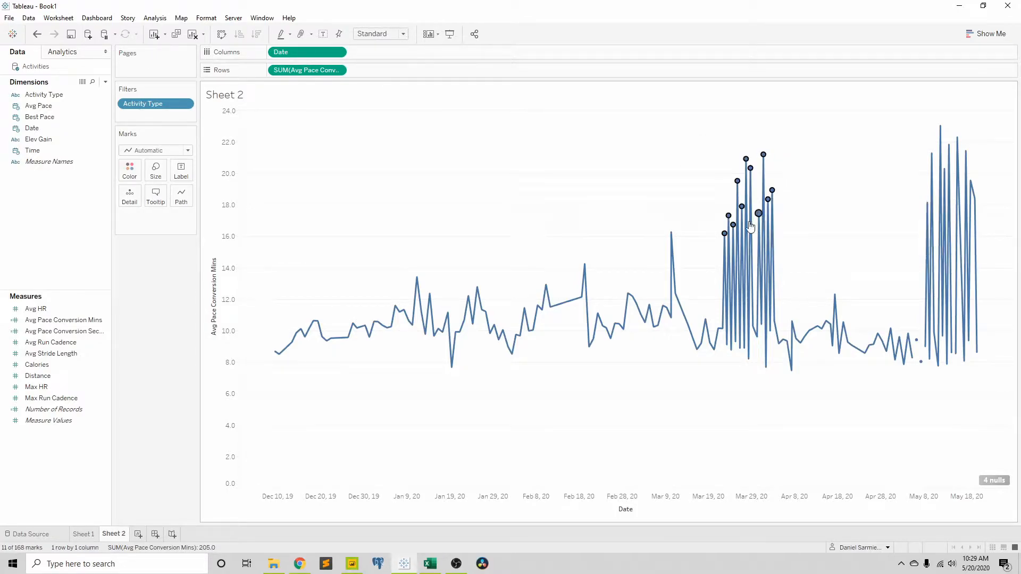
mouse_move(670, 238)
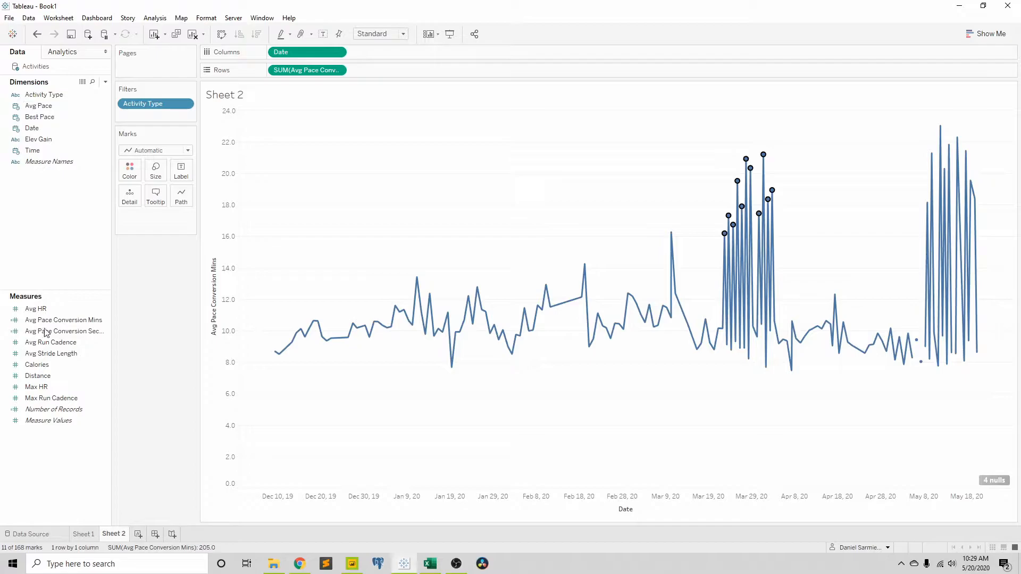
Step: Filter the summed Avg Pace Conversion Mins to a range of values with a maximum of 15
drag(73, 335, 160, 113)
click(451, 223)
click(529, 366)
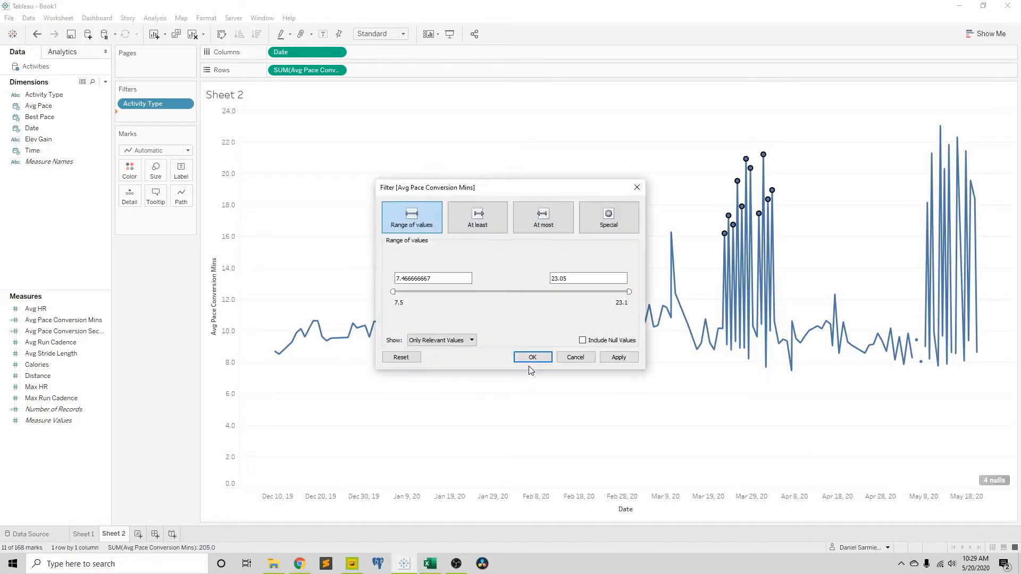
drag(628, 290, 513, 301)
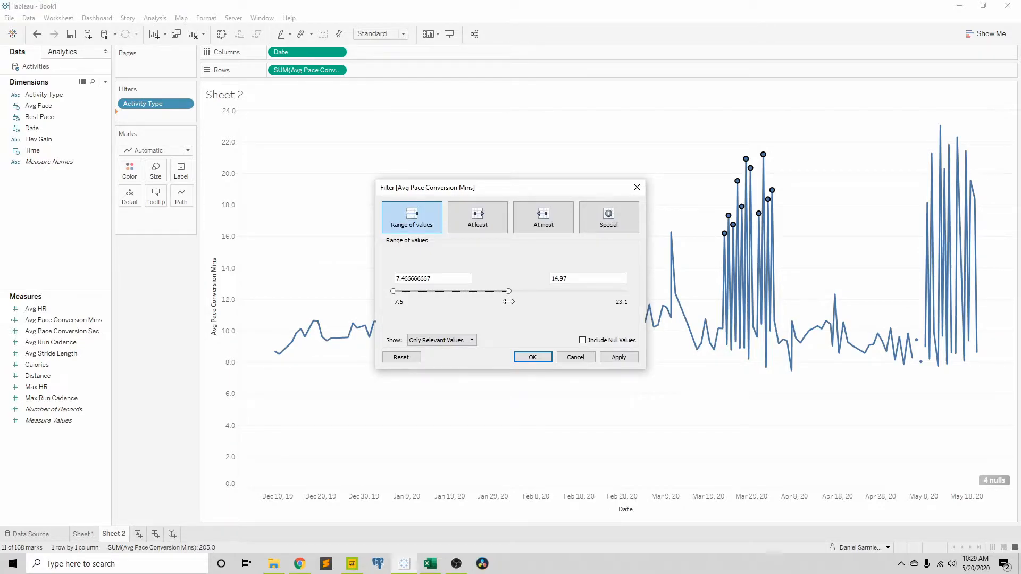
double_click(587, 278)
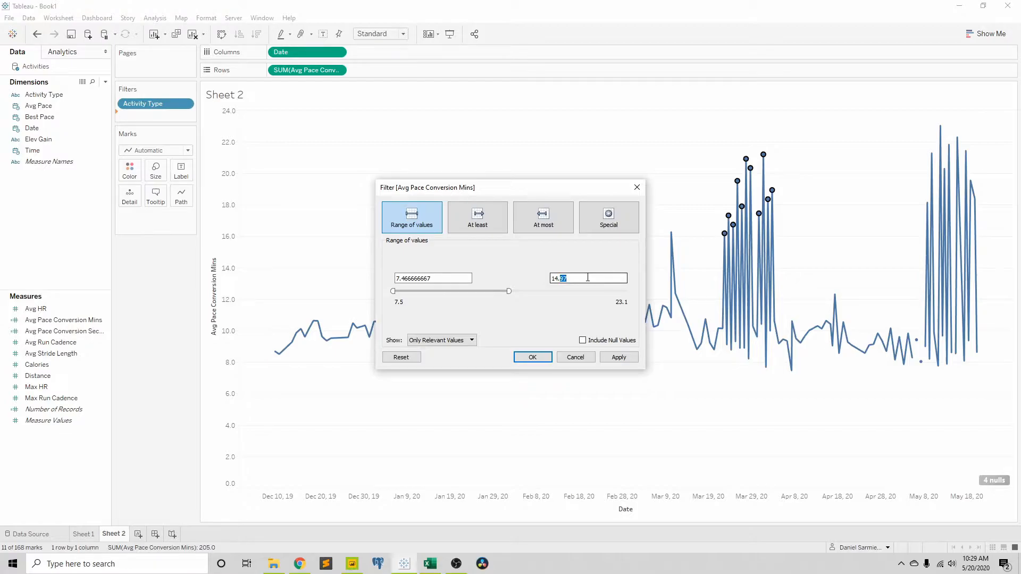
text(15)
click(533, 358)
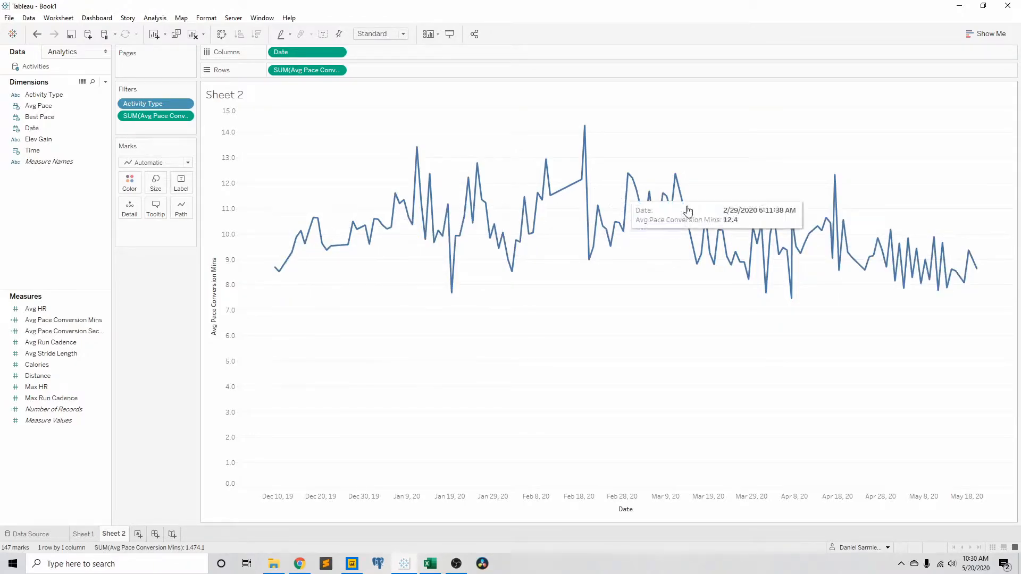
Step: Add a linear trend line to the Avg Pace Conversion Mins chart
click(66, 55)
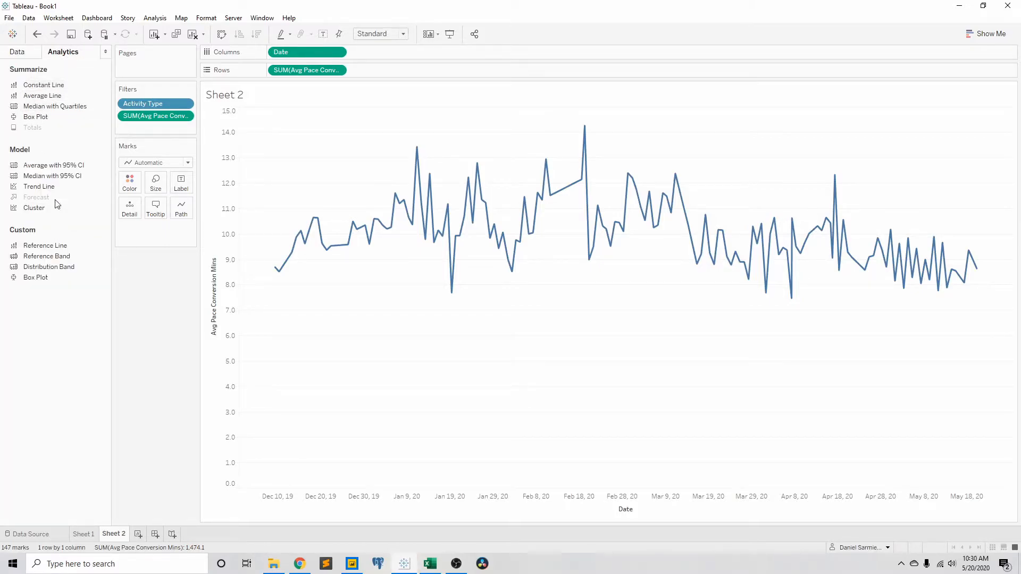
drag(39, 186, 303, 132)
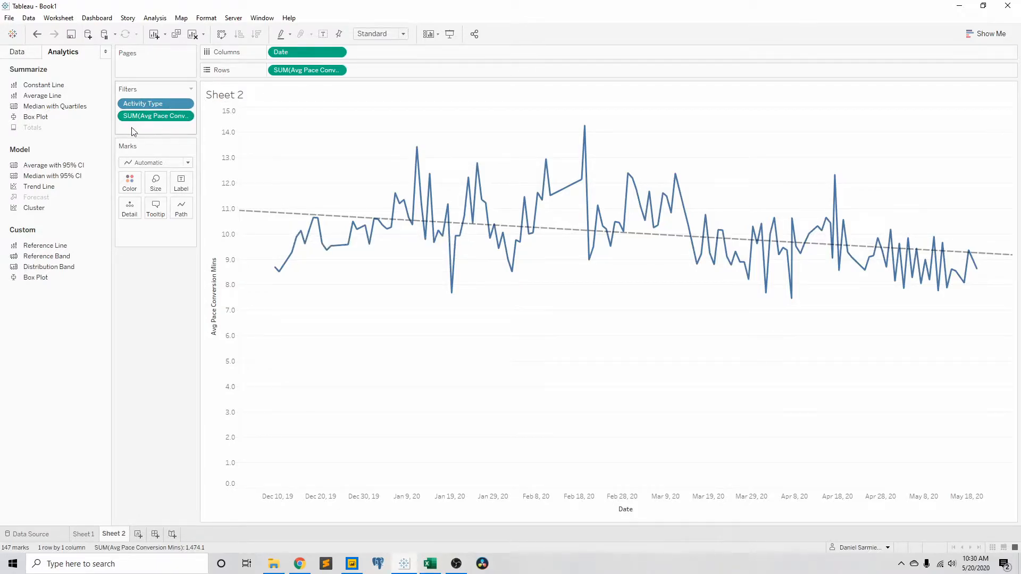
mouse_move(383, 217)
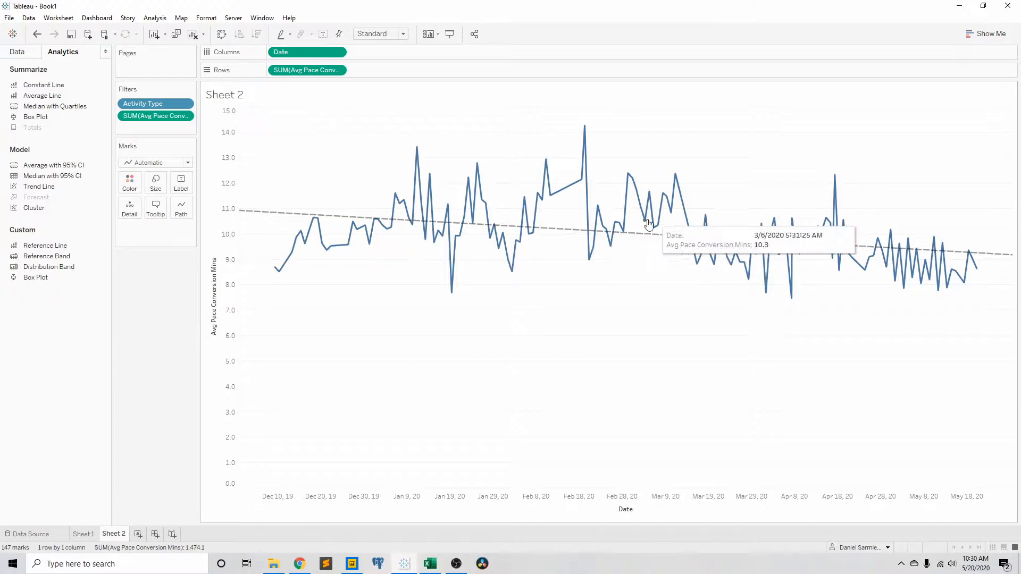
Step: Start a new calculated field and name it Avg MPH
click(18, 51)
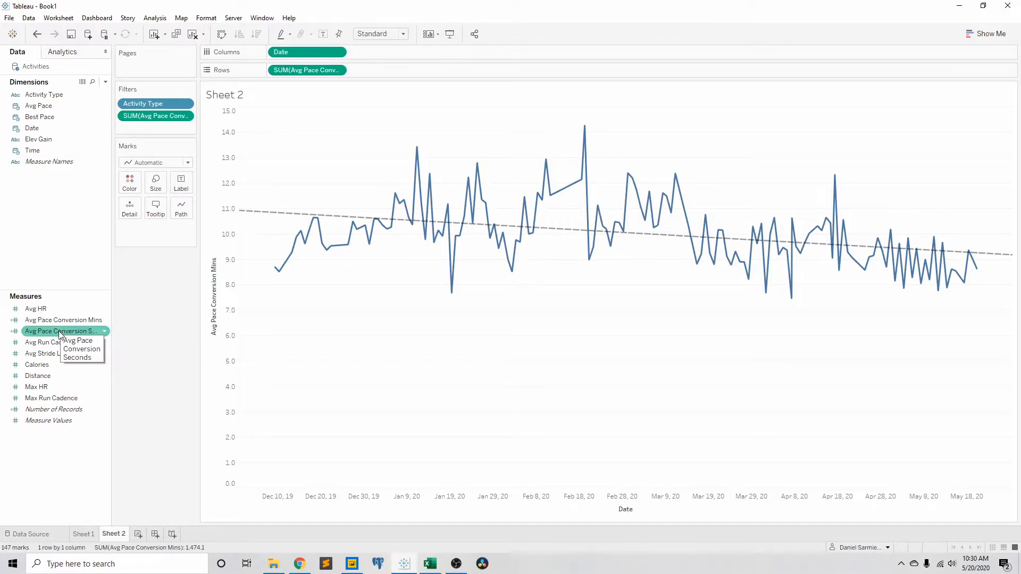
right_click(54, 441)
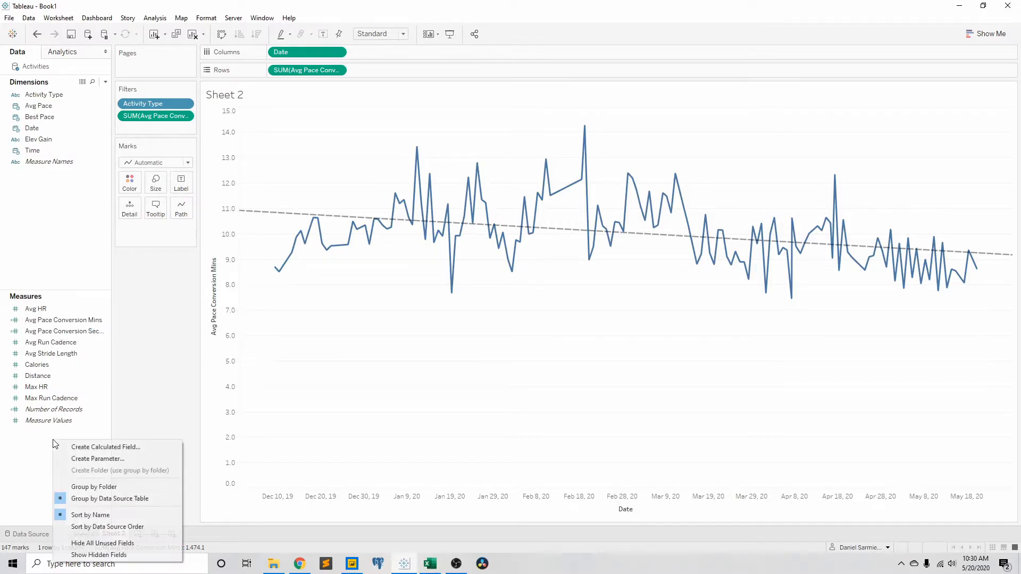
click(109, 449)
text(Avg MPH)
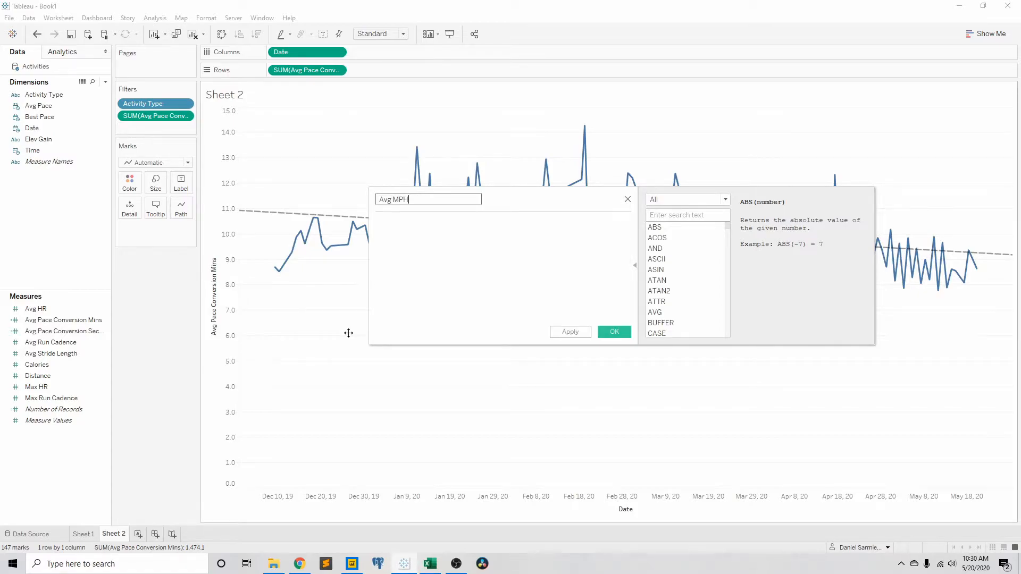
Step: Enter 60 / [Avg Pace Conversion Mins] as the Avg MPH formula and save the calculated field
click(500, 285)
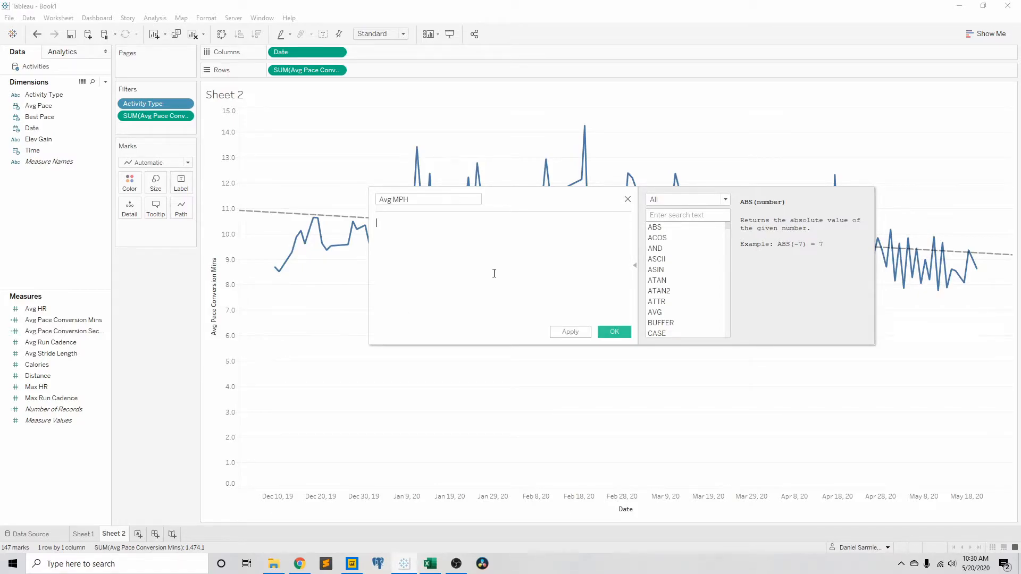
click(73, 321)
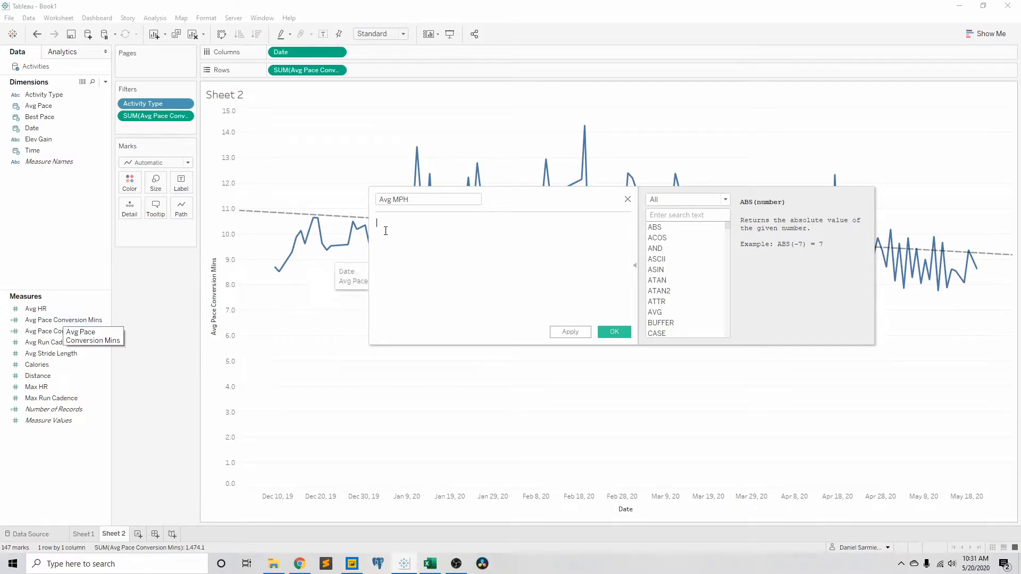
click(423, 241)
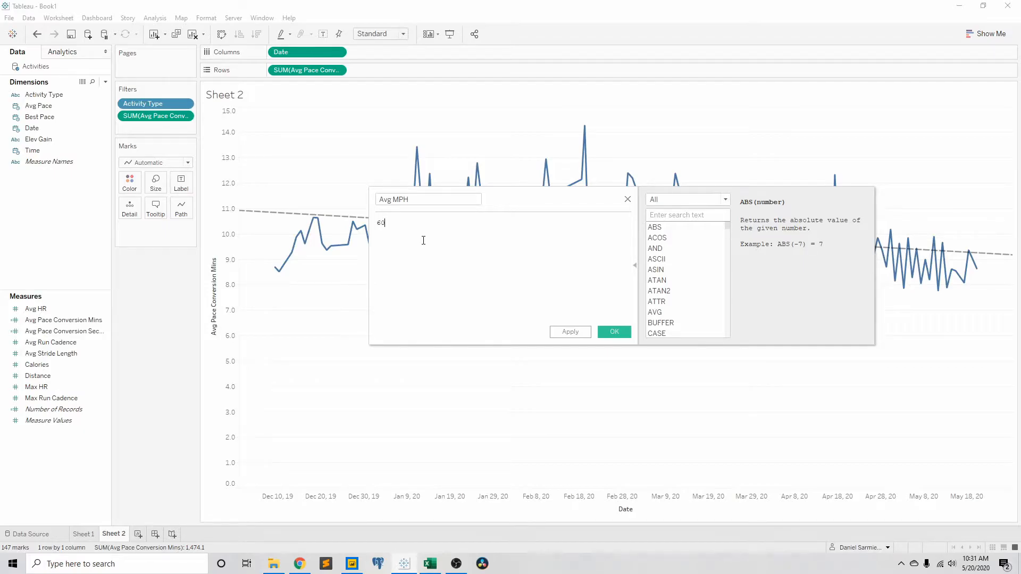
text(60 / [avg)
key(Down)
key(Down)
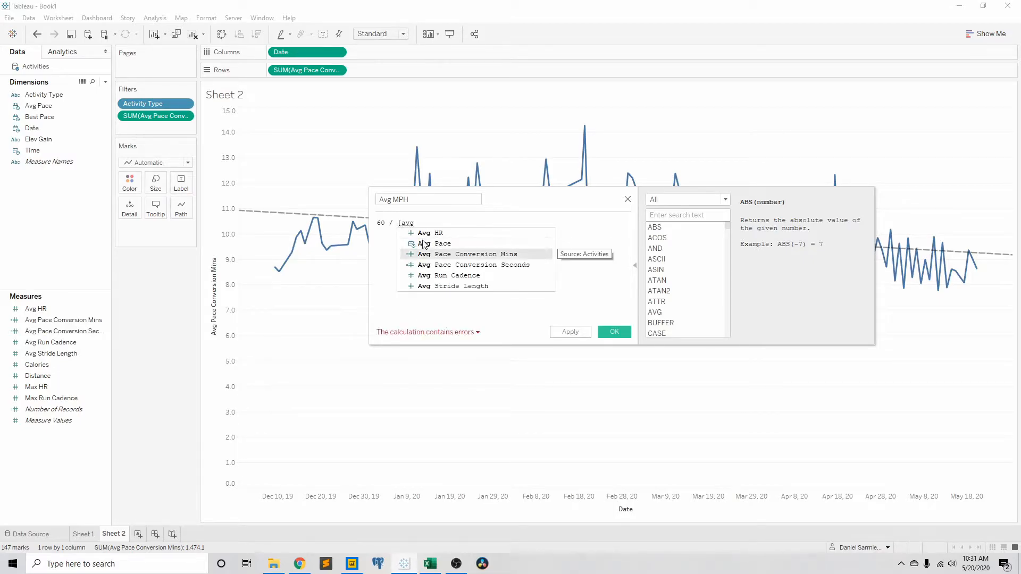
key(Return)
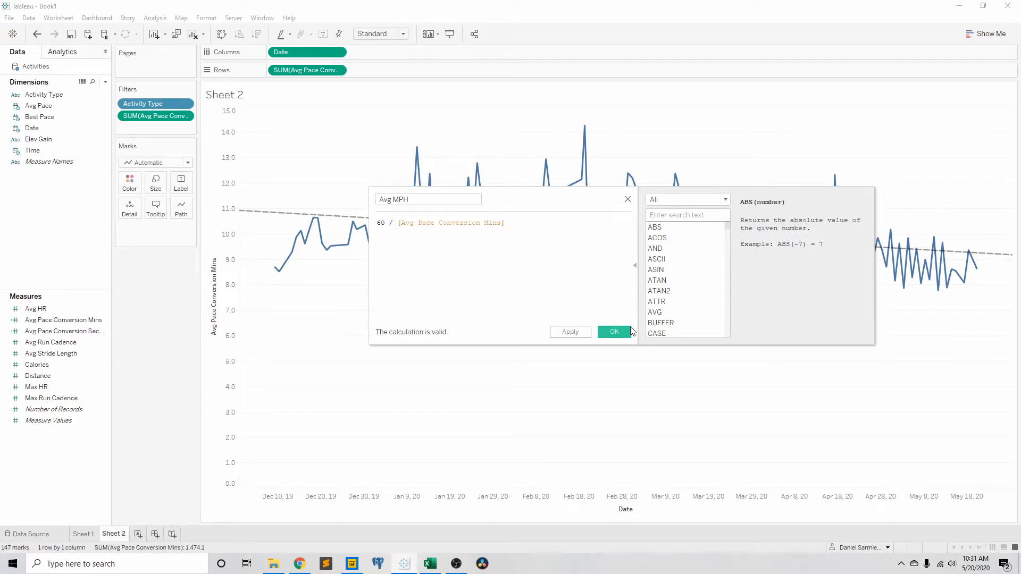
click(614, 332)
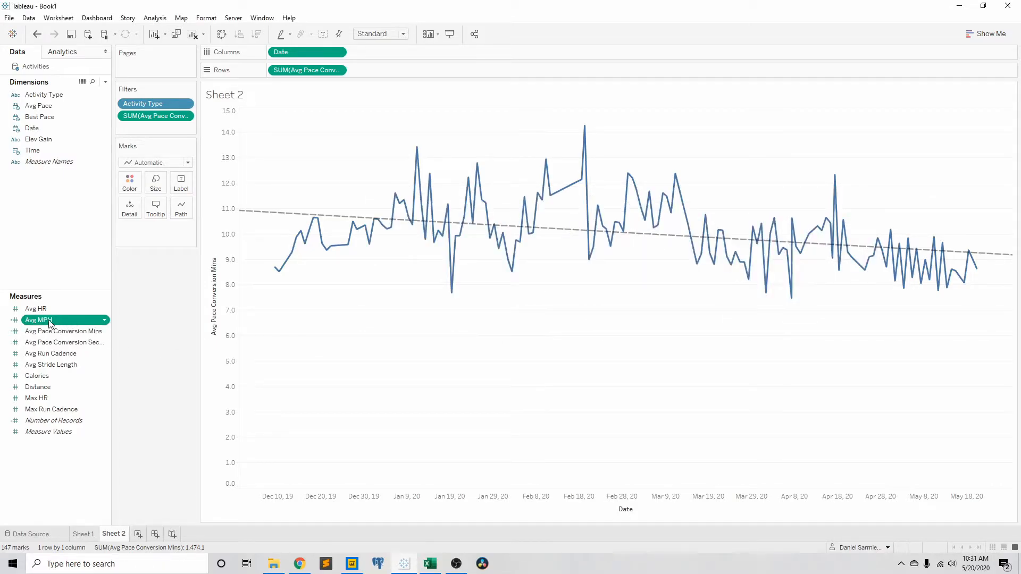
Step: Replace Avg Pace Conversion Mins on Rows with Avg MPH
drag(55, 321, 306, 70)
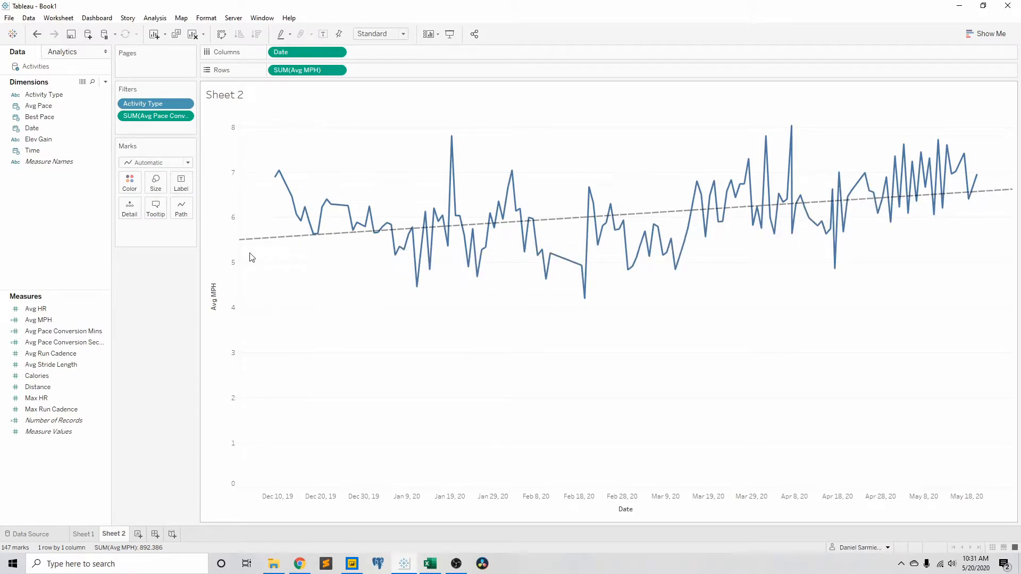
mouse_move(256, 247)
Step: Add an entire-table distribution band to the Avg MPH chart, computed as Standard Deviation with factors -1,1
click(68, 56)
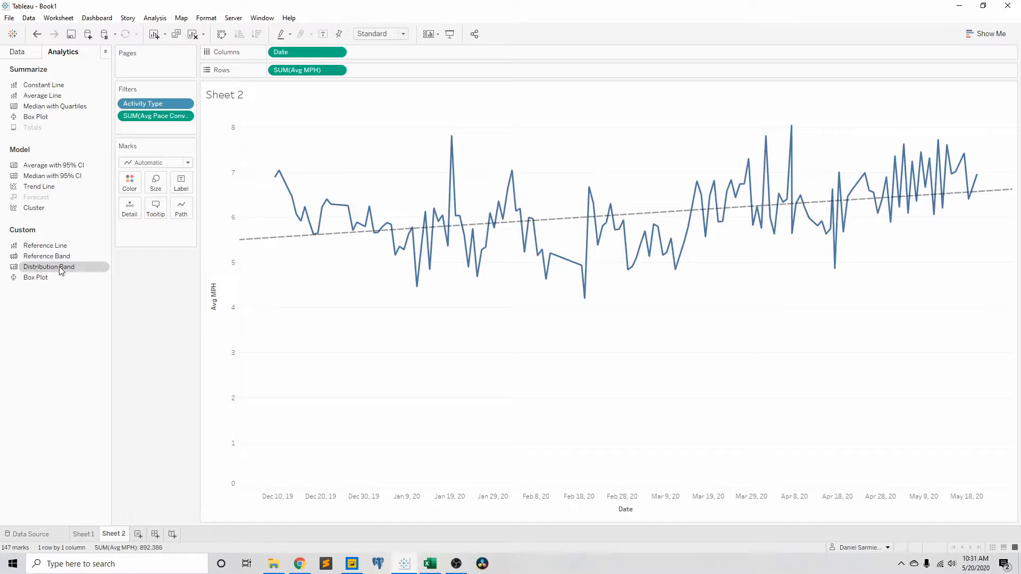
drag(60, 271, 403, 230)
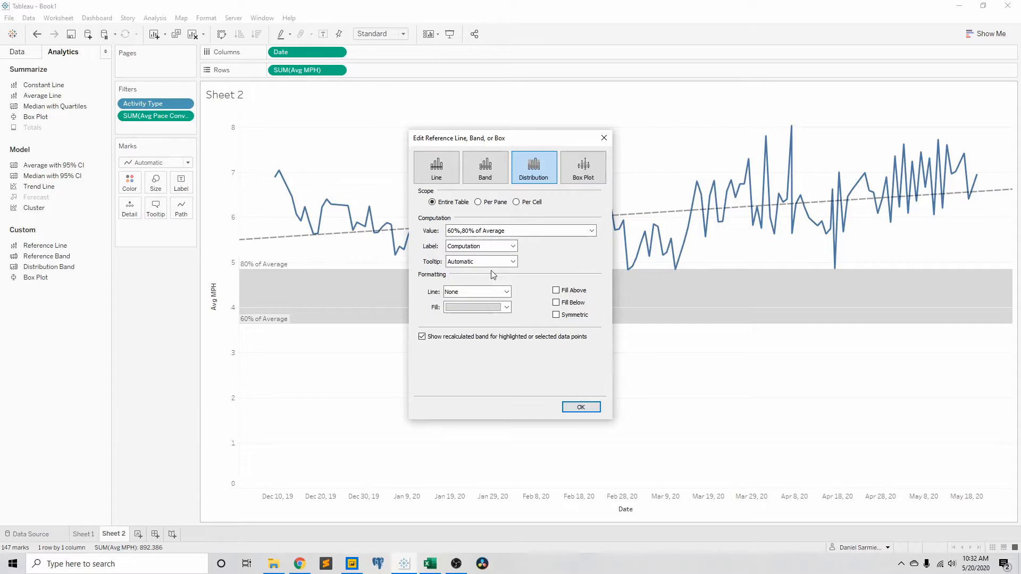
click(494, 234)
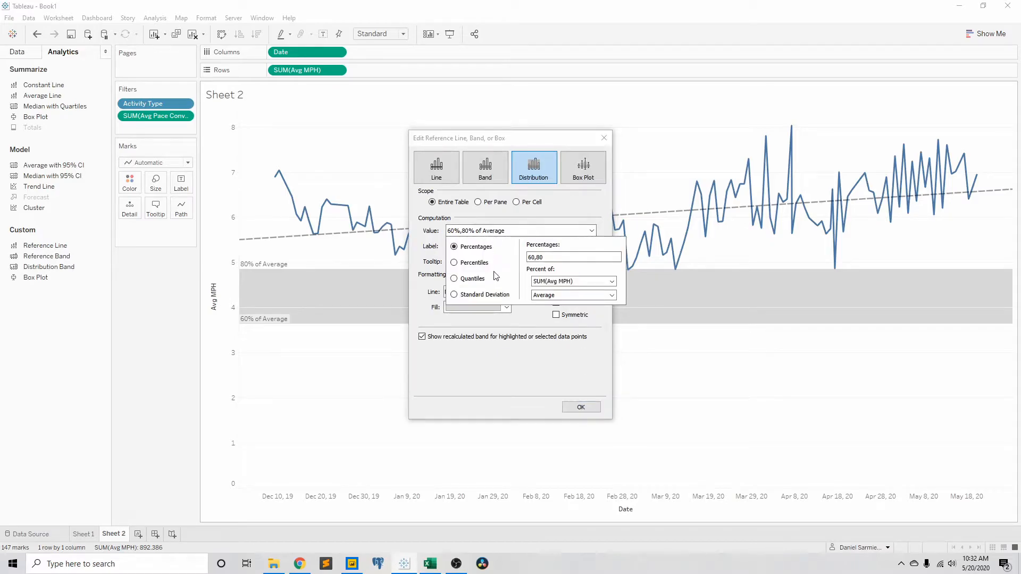
click(476, 295)
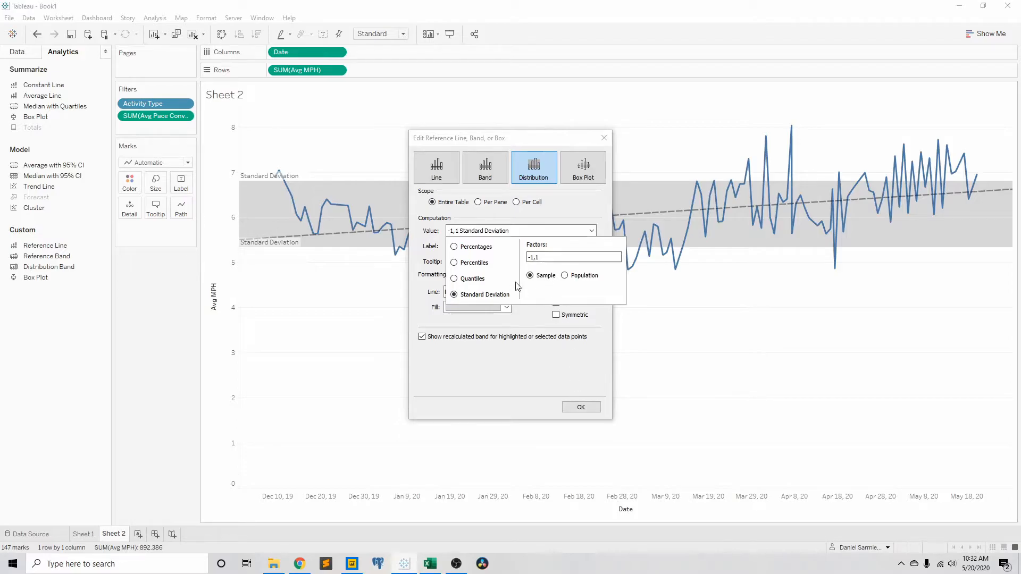
click(576, 376)
click(581, 408)
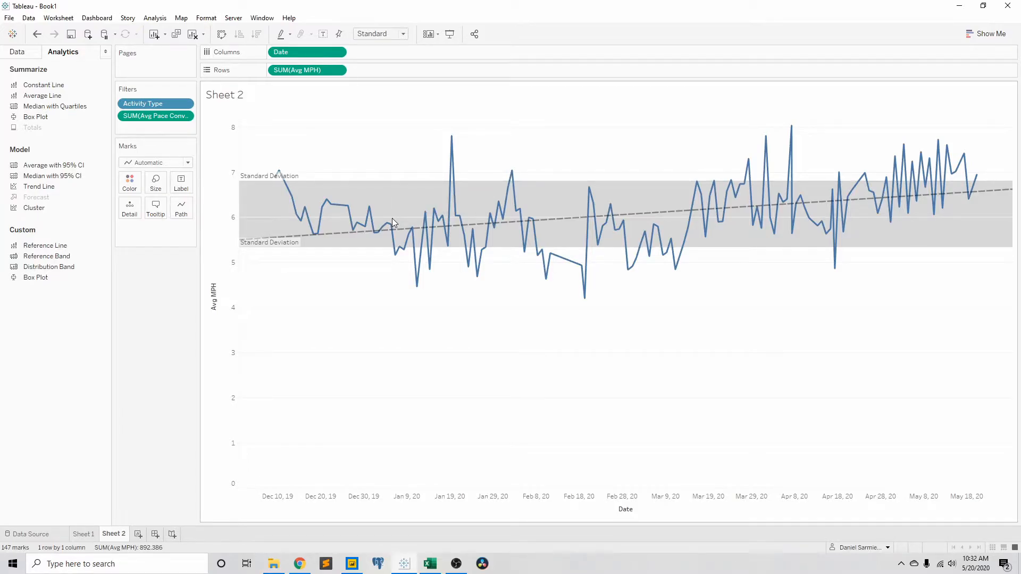
Step: Examine the upper and lower limits of the standard deviation band and compare the Avg MPH line with its trend
mouse_move(409, 185)
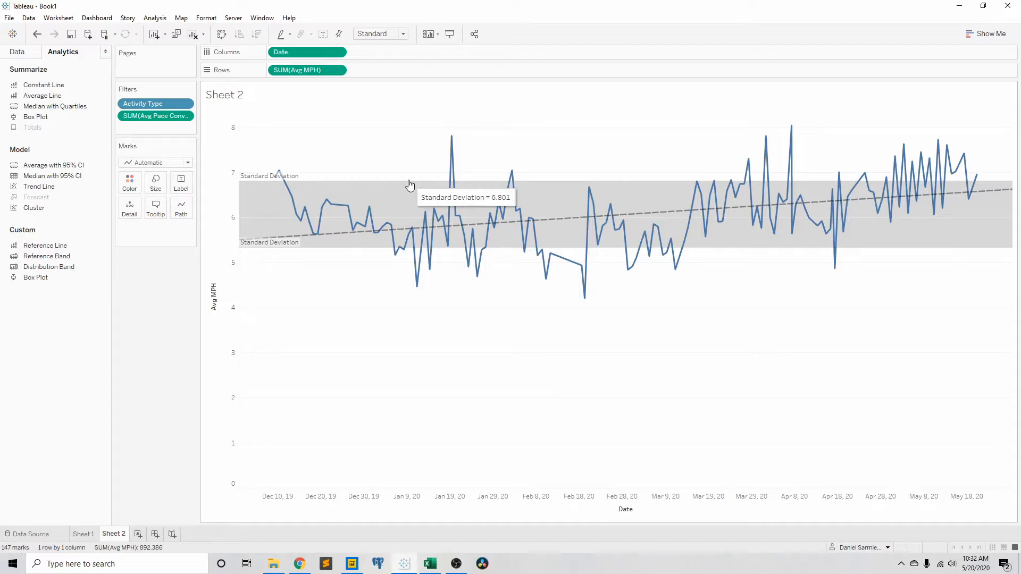
mouse_move(362, 254)
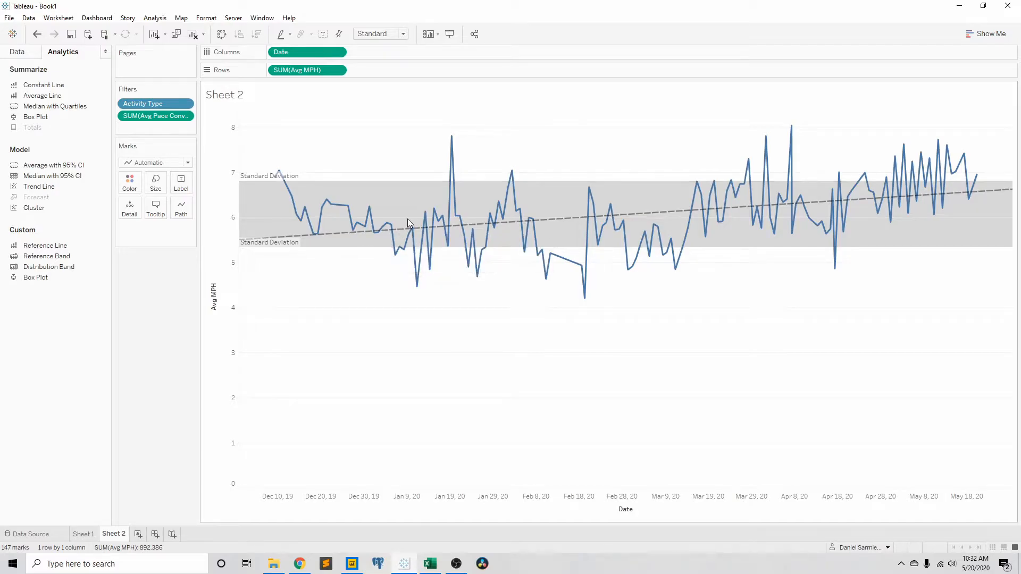
mouse_move(775, 202)
mouse_move(423, 229)
mouse_move(950, 191)
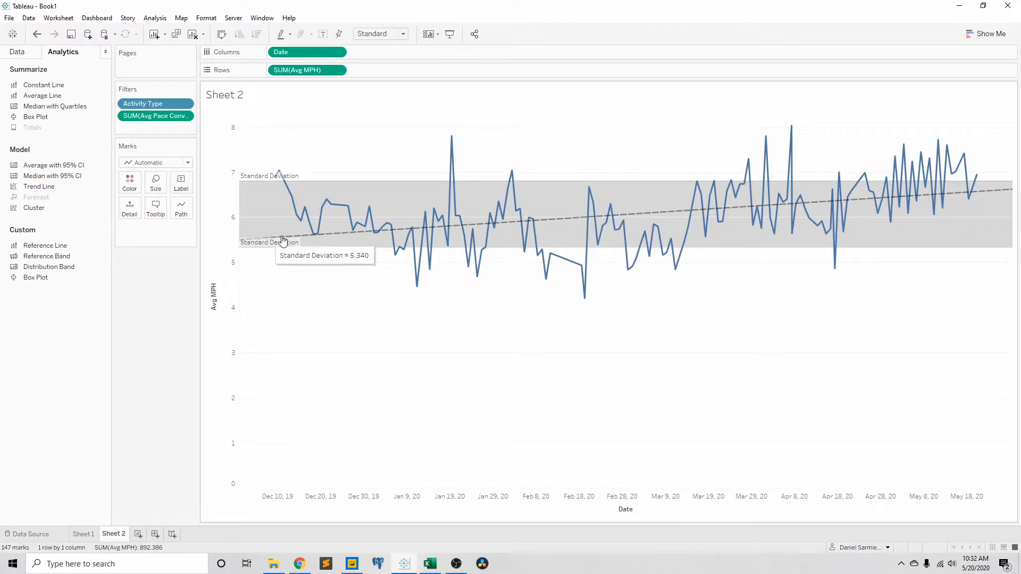
mouse_move(495, 226)
mouse_move(535, 224)
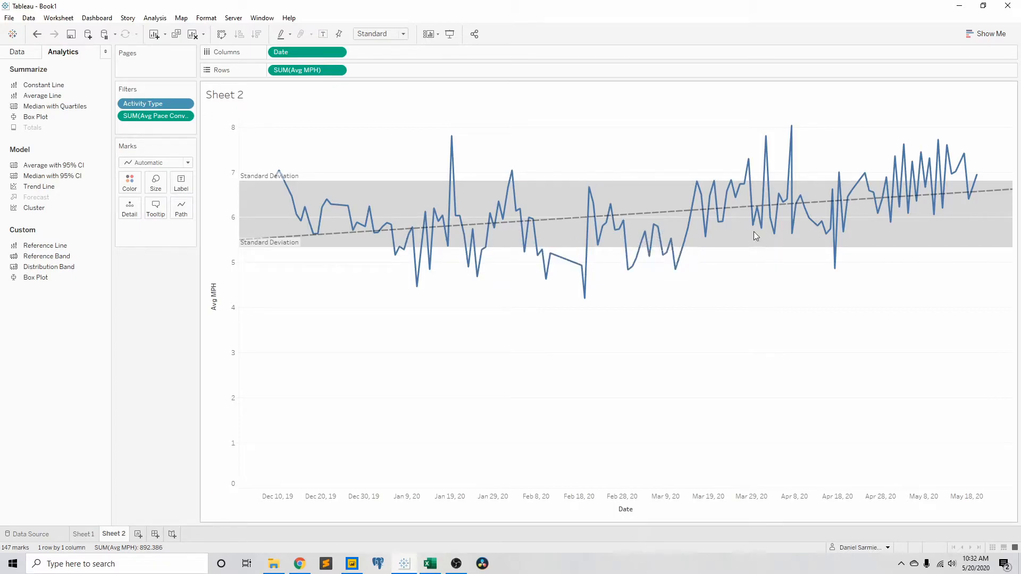
mouse_move(848, 221)
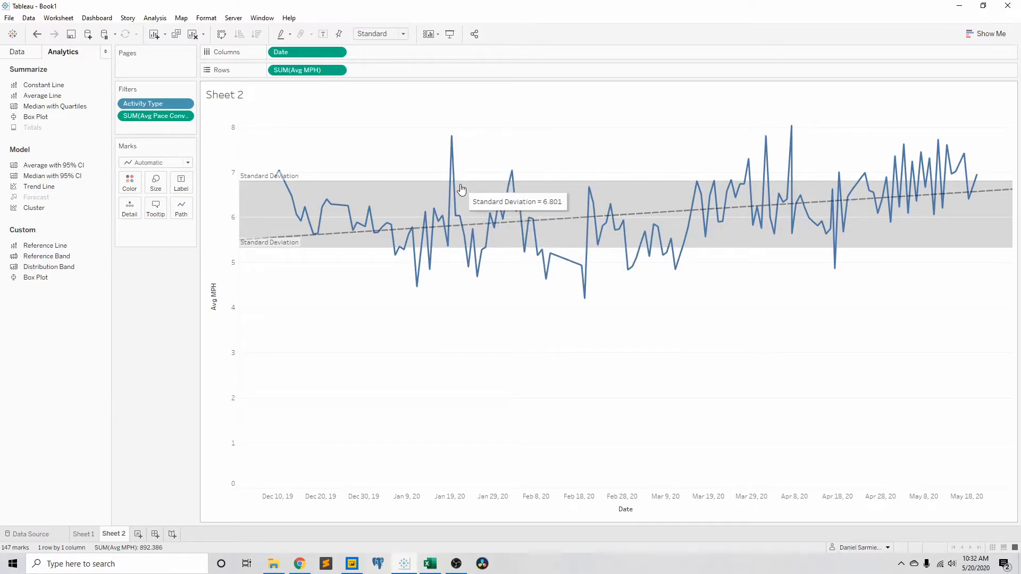
Step: Rename the Sheet 2 worksheet as Speed Trend
double_click(114, 534)
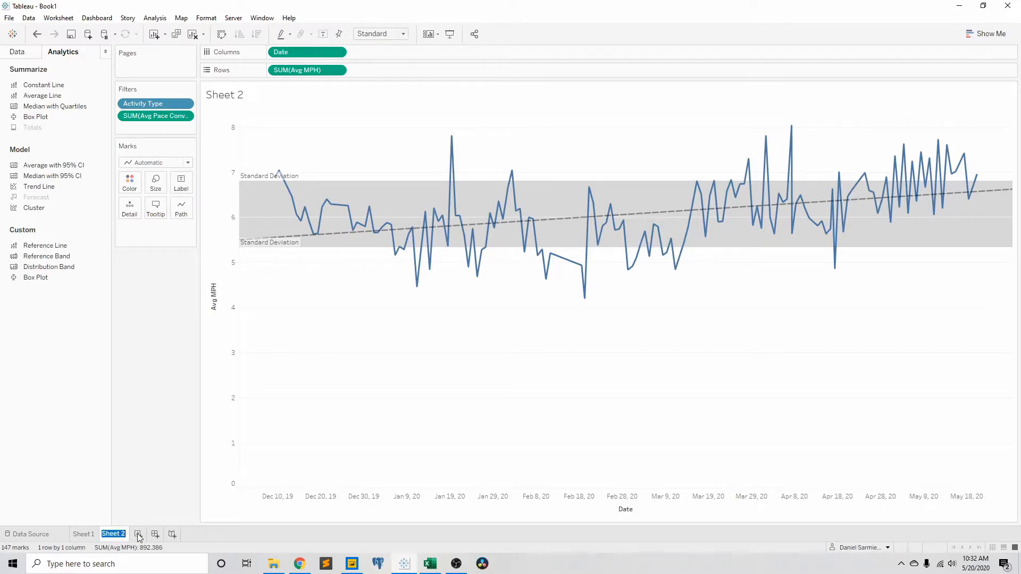
text(Speed Trend)
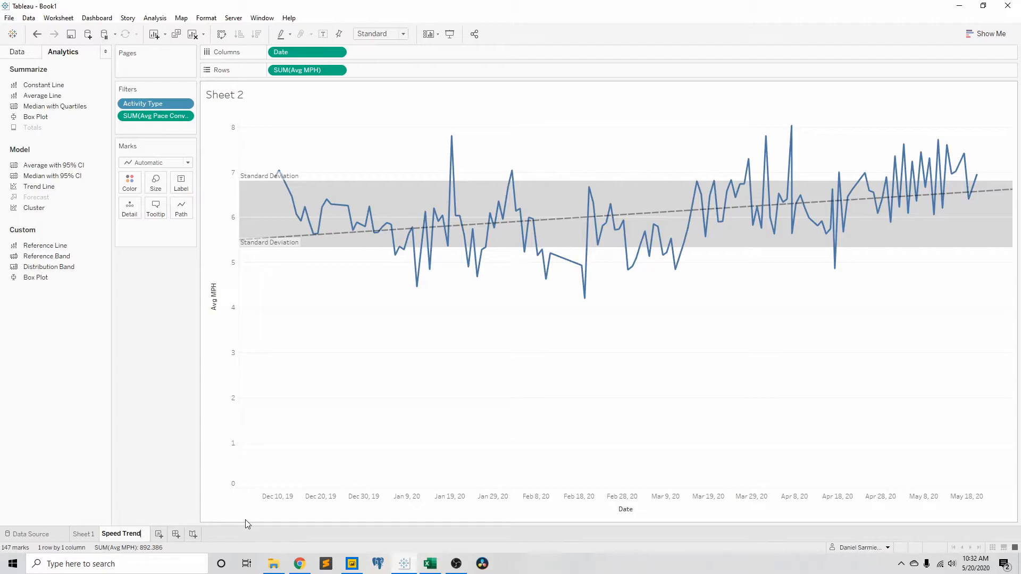
key(Return)
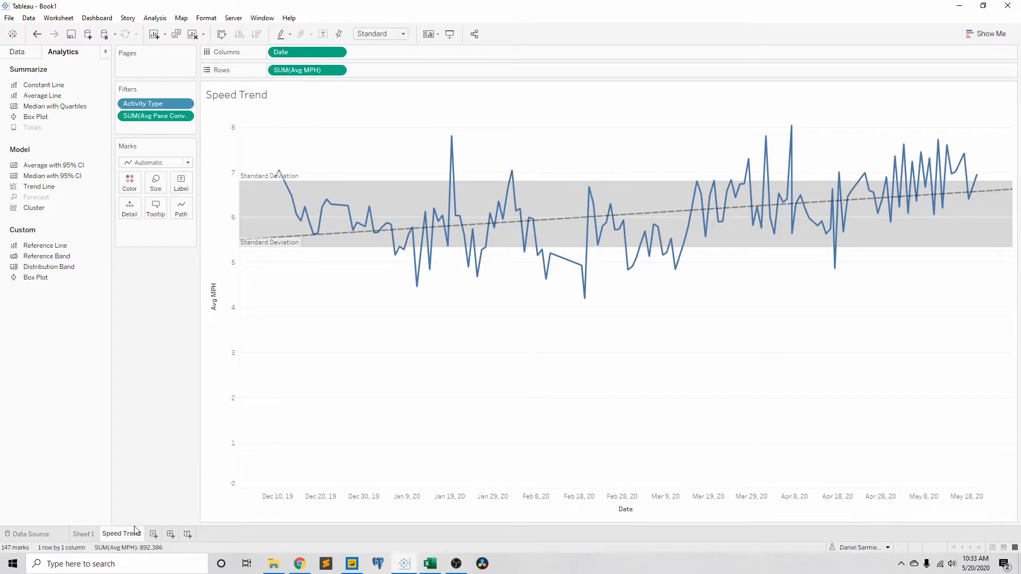
Step: Rename the Sheet 1 worksheet as Crosstab
click(85, 534)
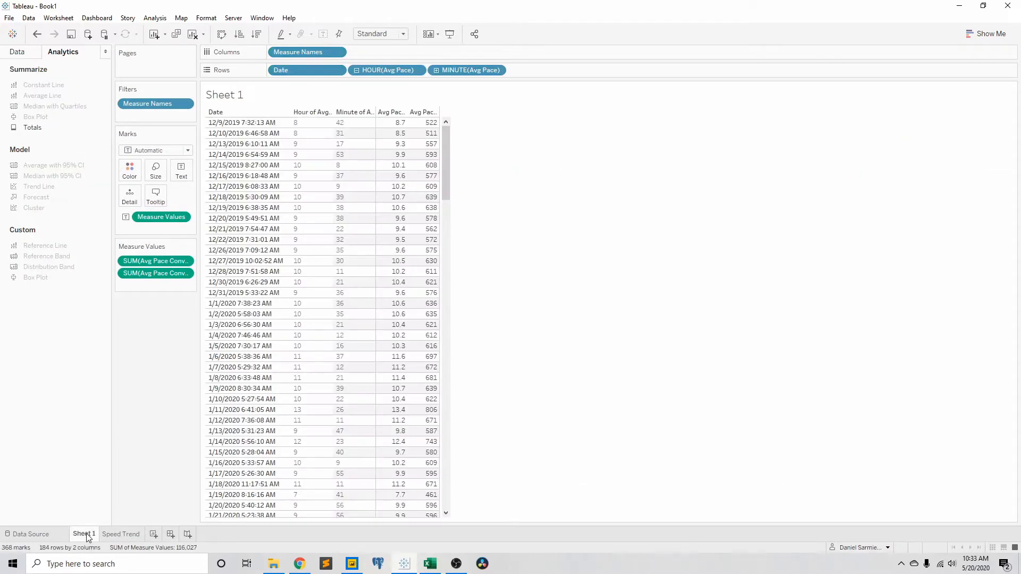
double_click(89, 535)
text(Crosstab)
key(Return)
Step: Add a new worksheet and create a Distance (bin) field from Distance with a bin size of 1
click(126, 535)
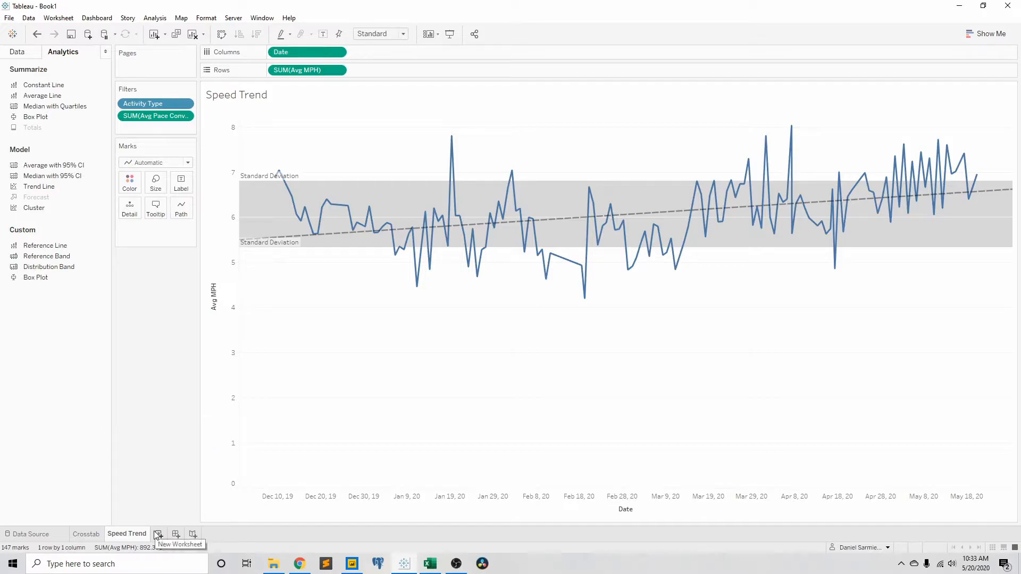
click(20, 52)
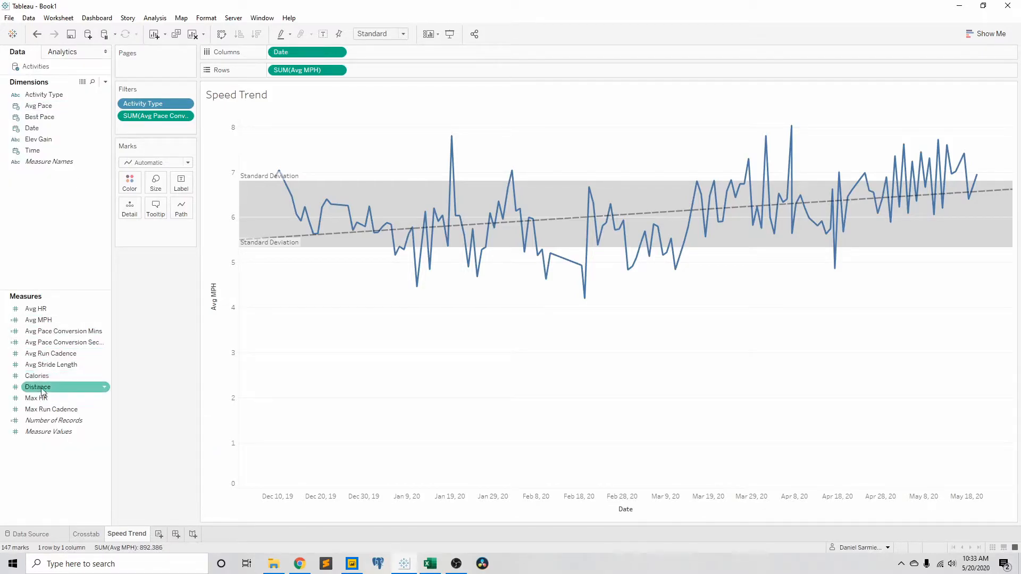
click(159, 534)
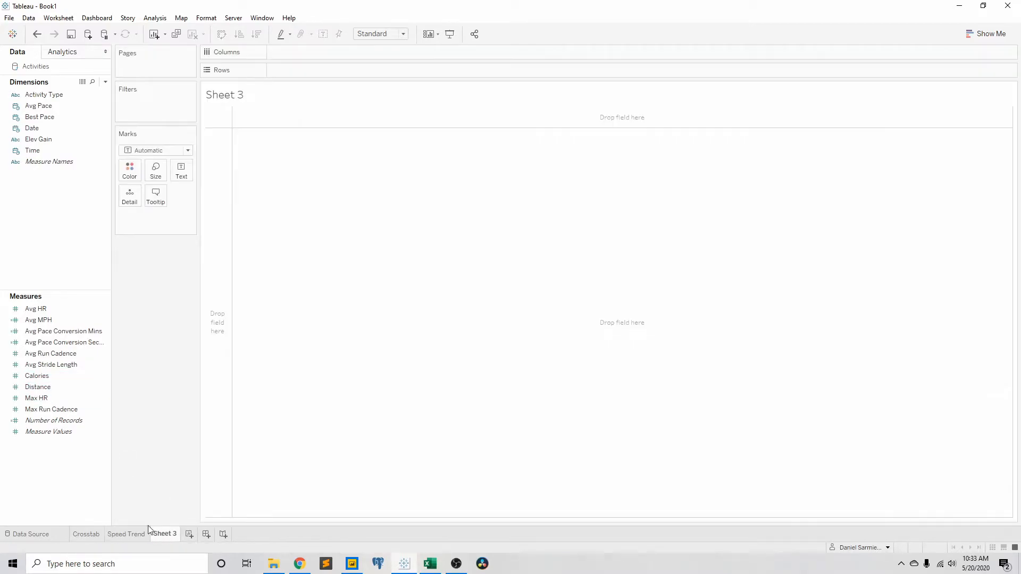
right_click(52, 388)
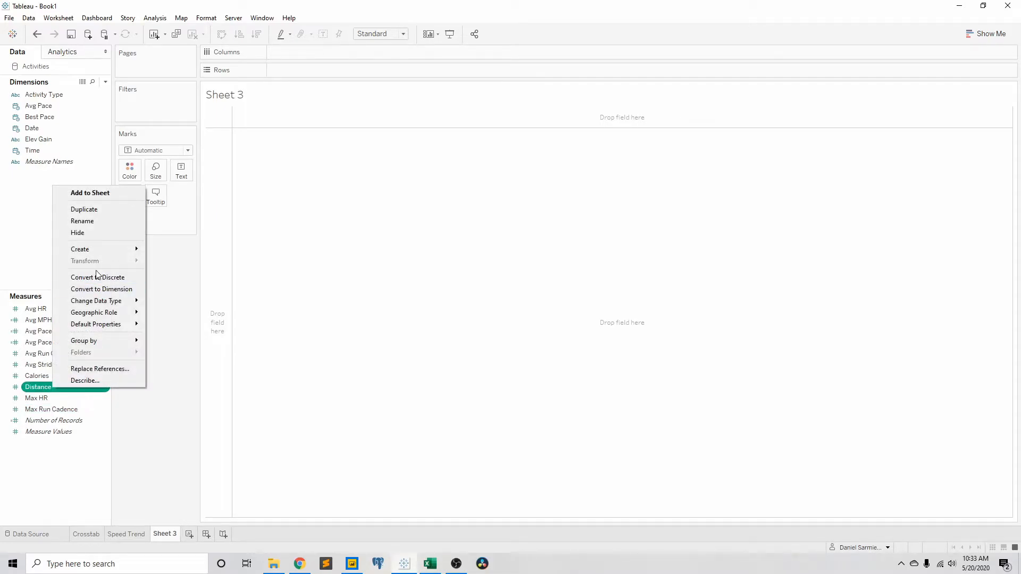
mouse_move(99, 250)
click(176, 272)
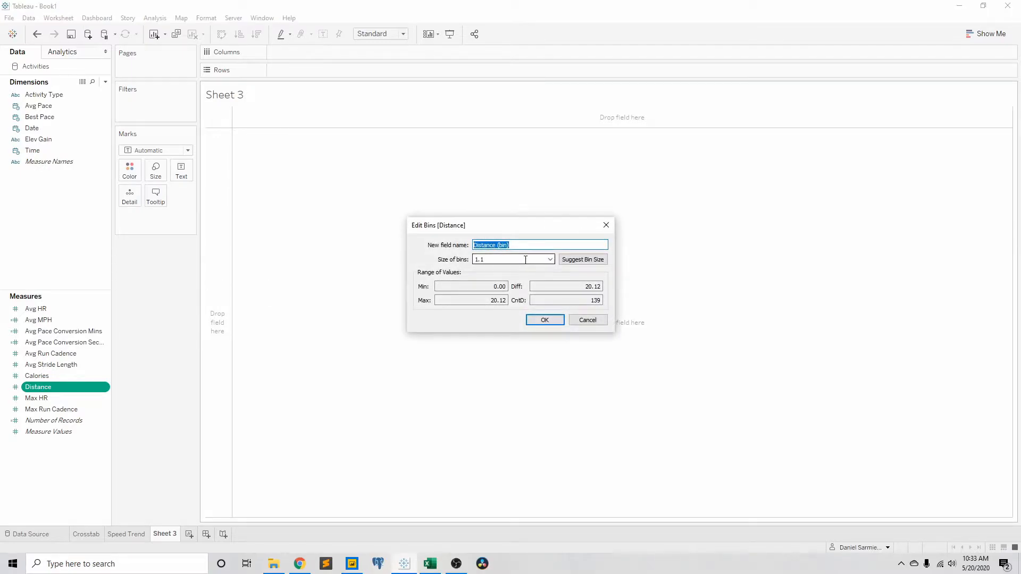
double_click(526, 259)
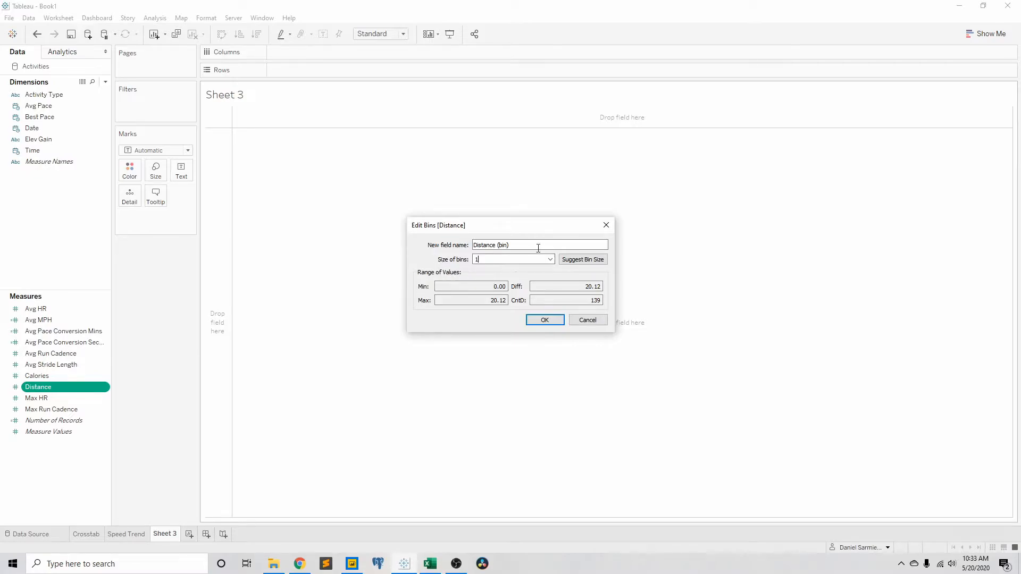
click(545, 319)
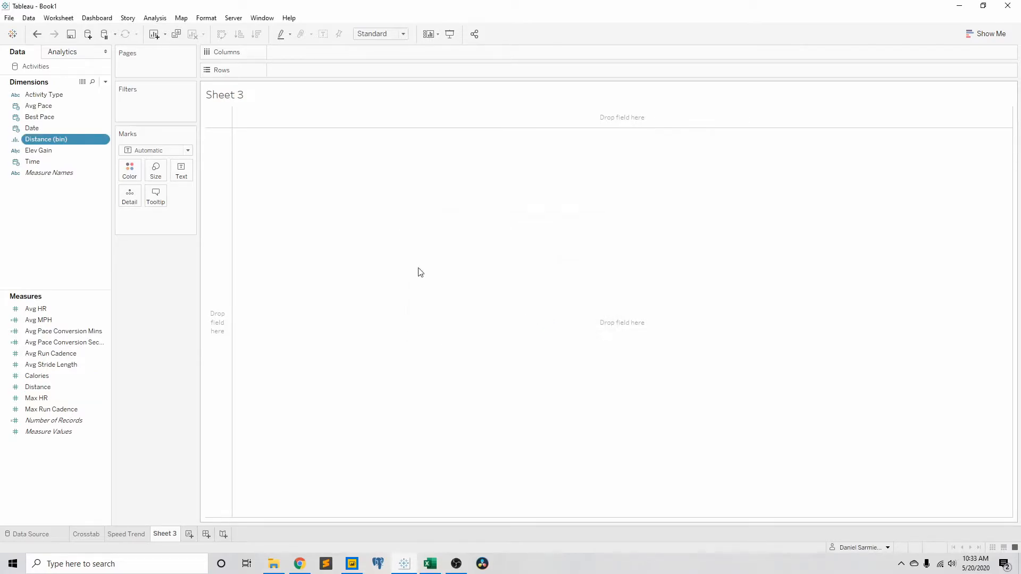
Step: Build a distance histogram with Distance (bin) on Columns and Number of Records on Rows
drag(73, 140, 355, 54)
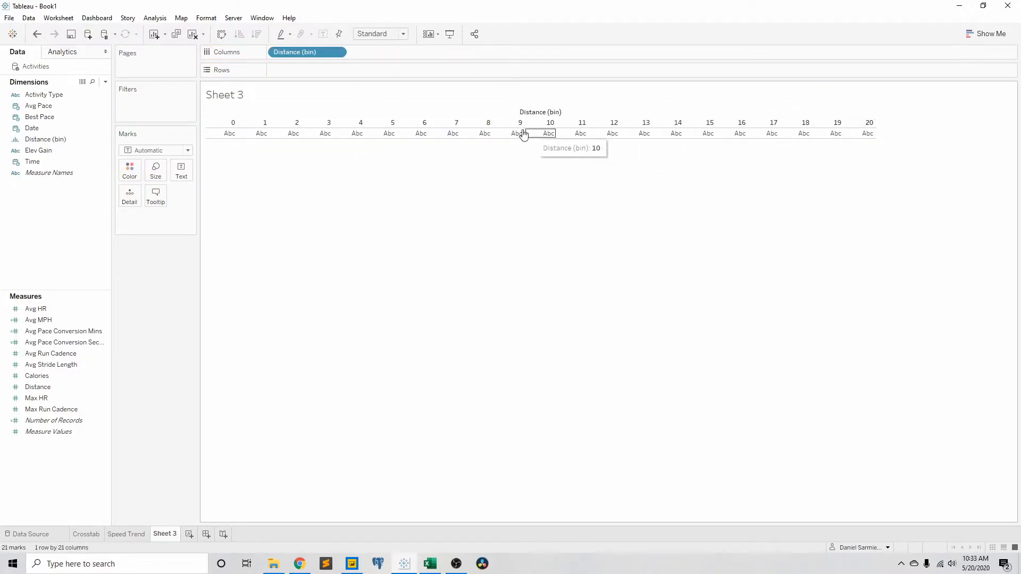
click(67, 421)
drag(70, 424, 348, 70)
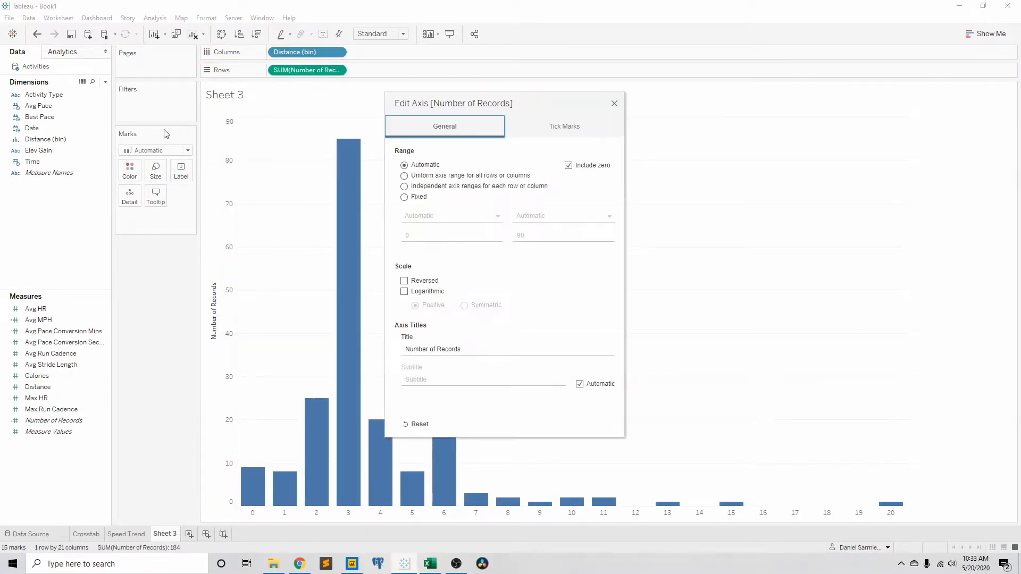
click(614, 104)
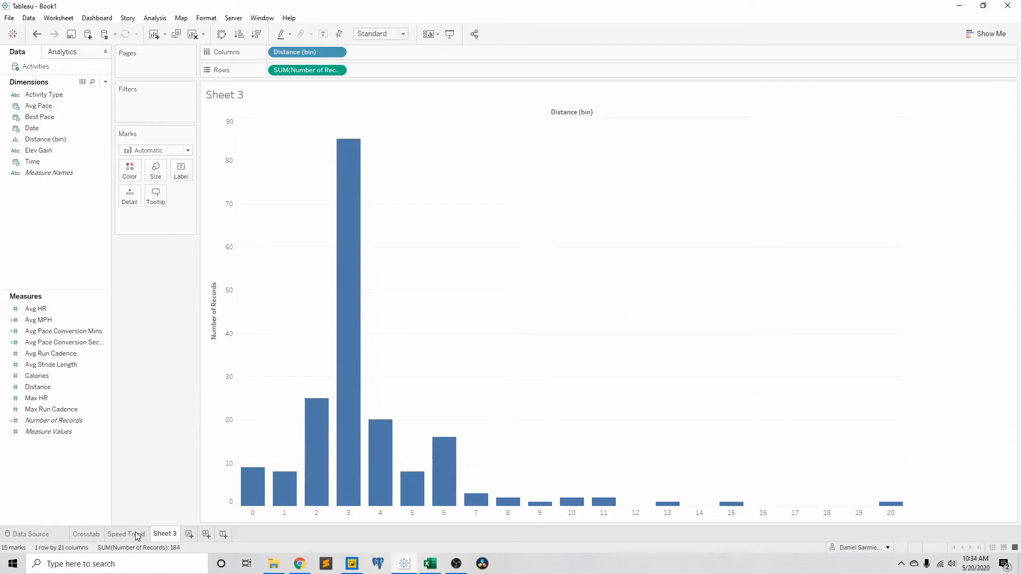
Step: Apply the Speed Trend sheet's Activity Type filter to all worksheets that use the same data
click(41, 97)
click(142, 536)
right_click(155, 105)
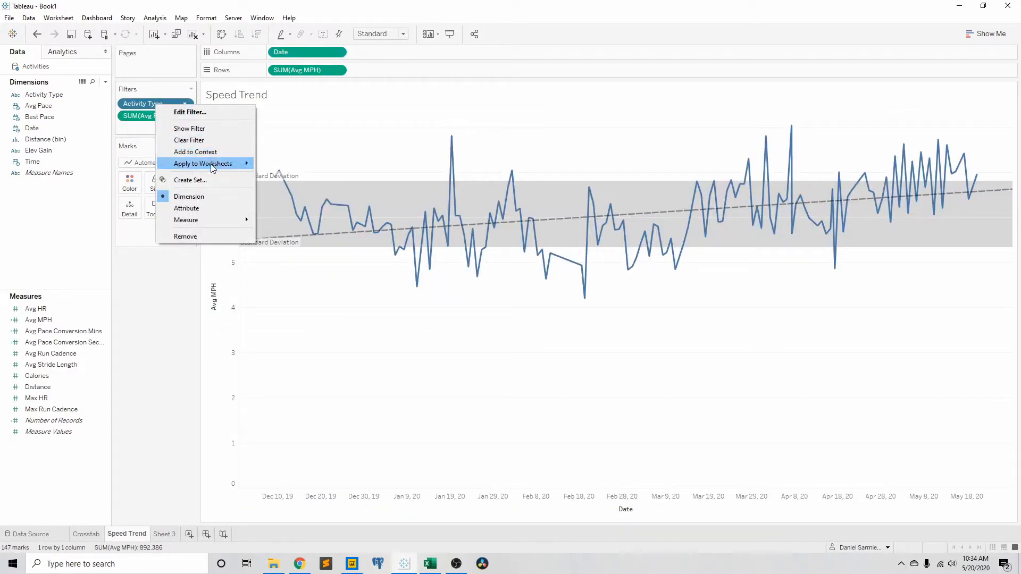
mouse_move(210, 164)
click(297, 166)
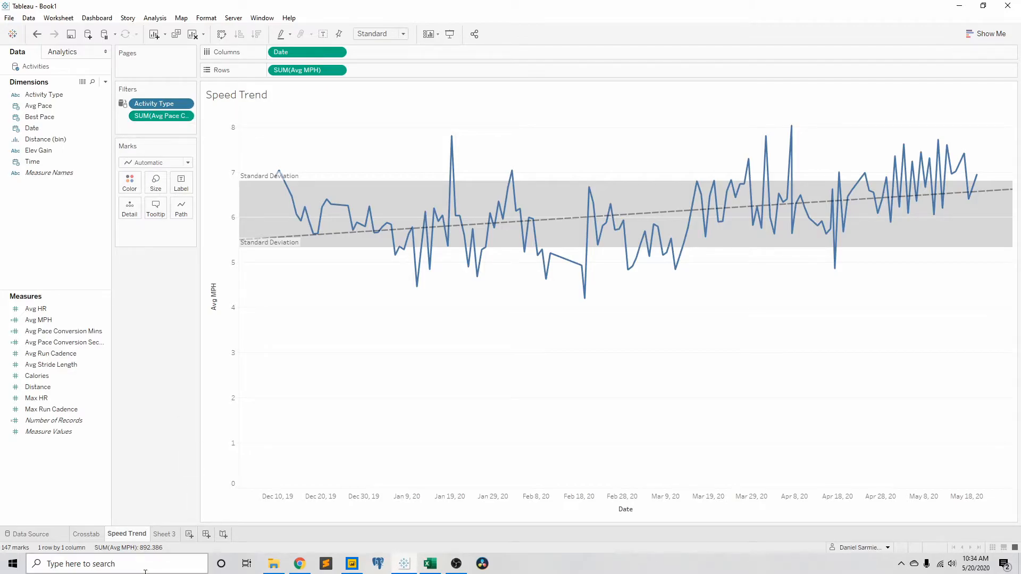
Step: On Sheet 3, change the Number of Records axis title to Number of Activities
click(166, 534)
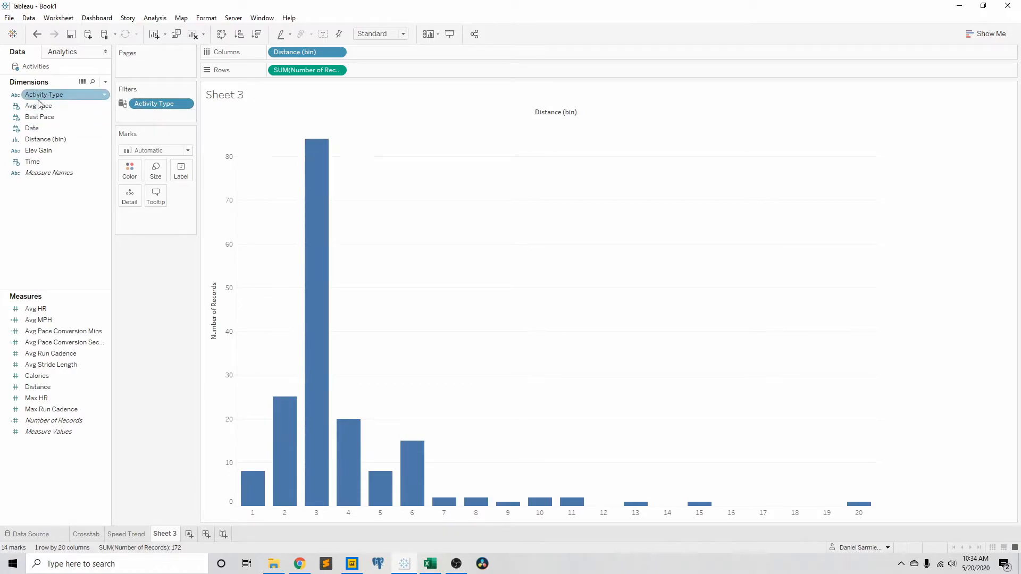
double_click(214, 307)
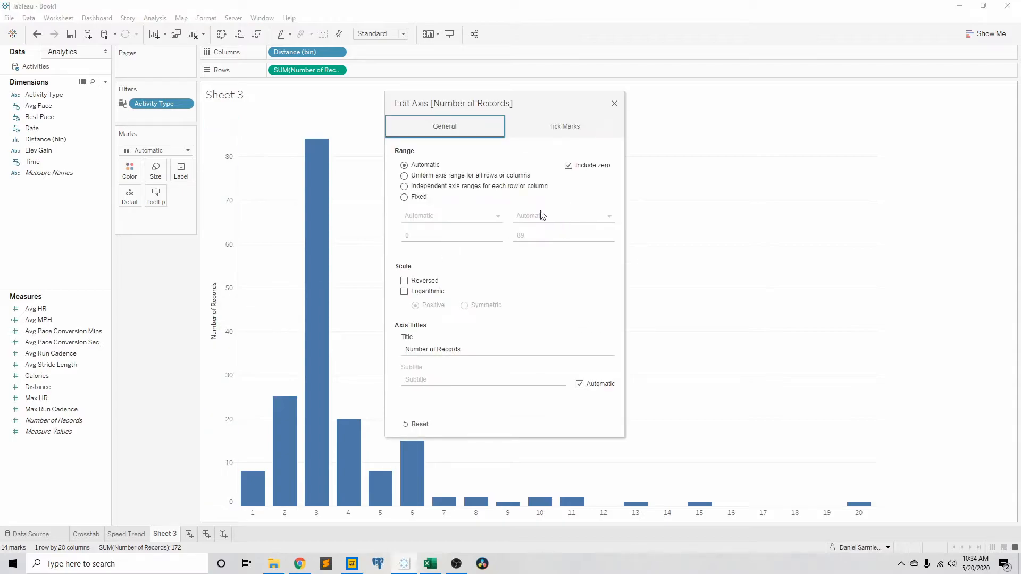
click(449, 348)
click(465, 351)
double_click(452, 352)
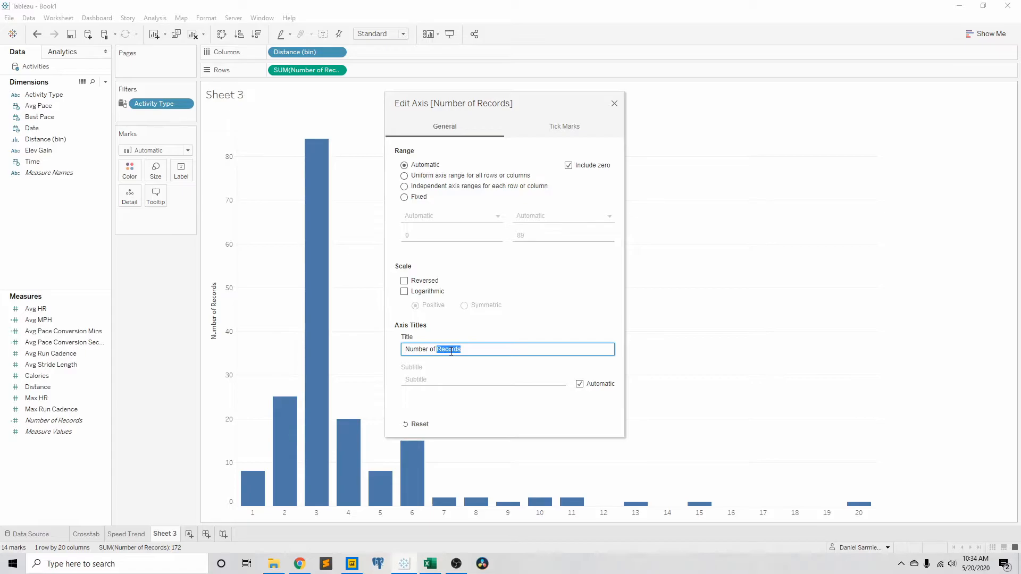
text(Activiti)
click(614, 104)
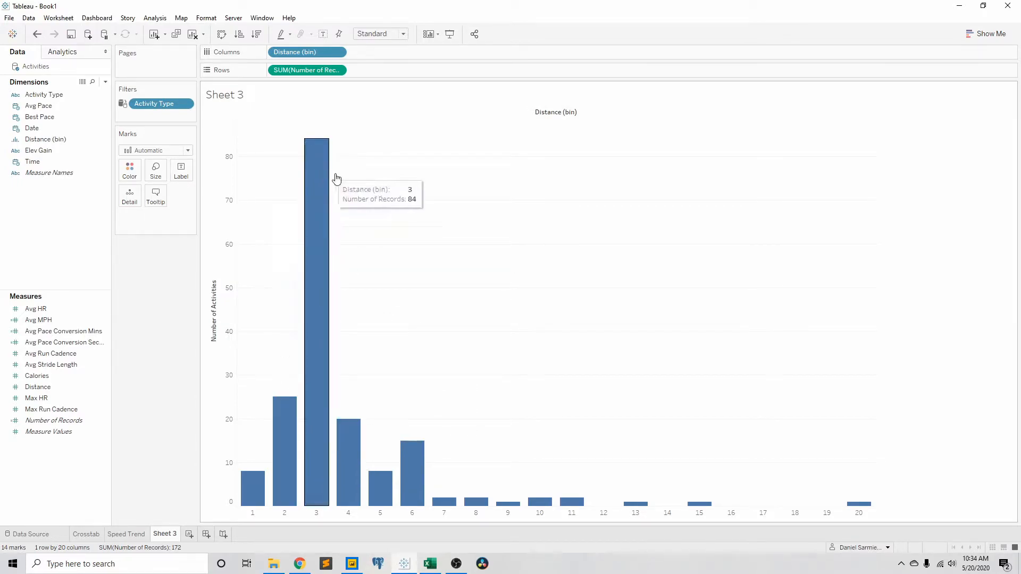
Step: Examine how many activities fall into the short, middle and longest distance bins
mouse_move(324, 422)
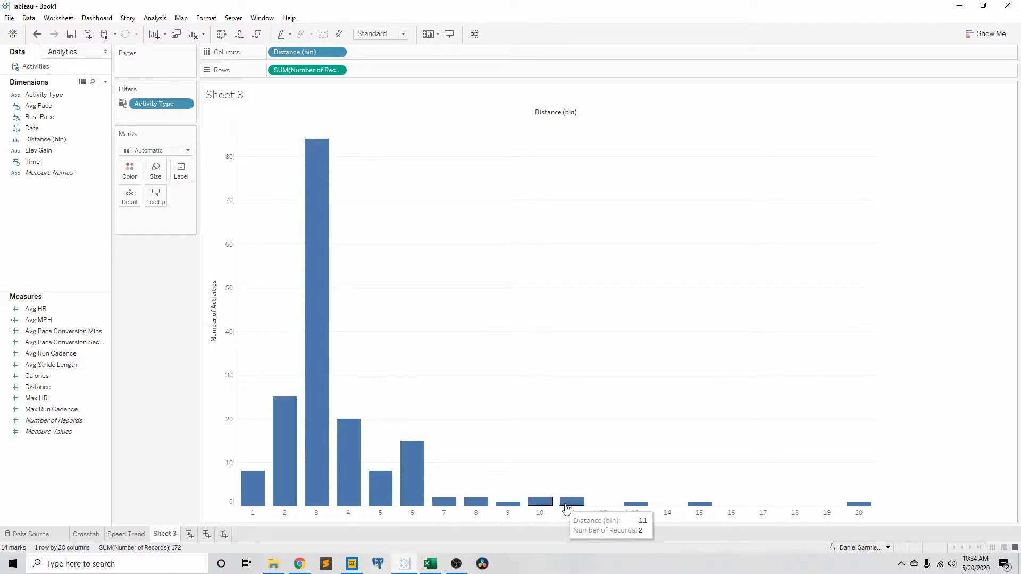
mouse_move(868, 506)
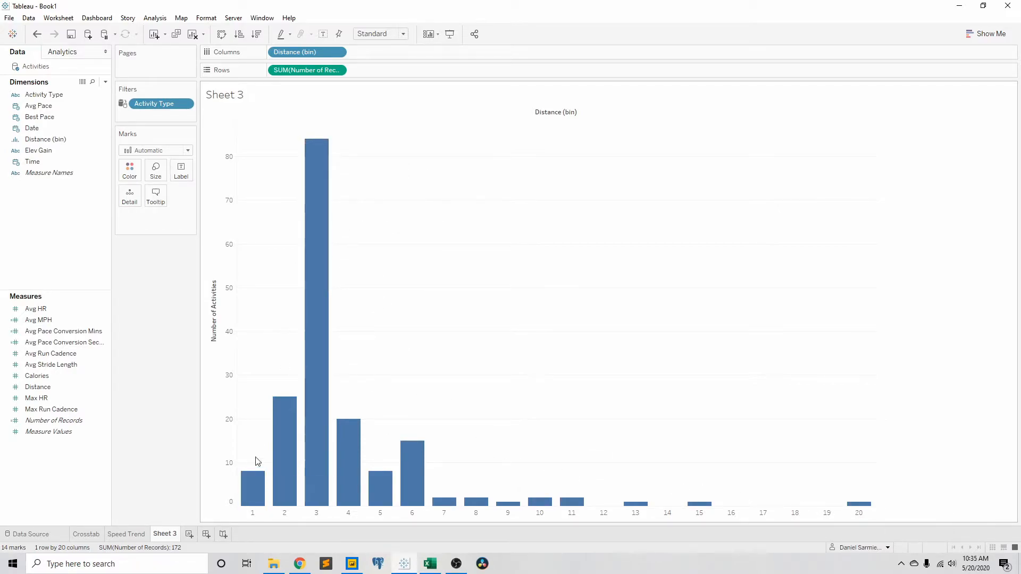
mouse_move(314, 144)
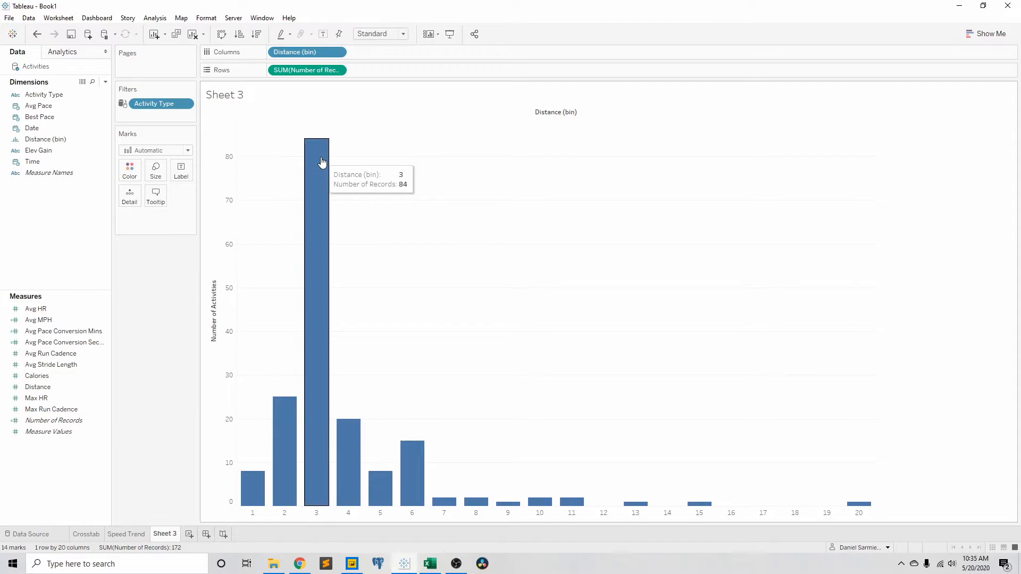
Step: Rename the Sheet 3 worksheet as Histogram
double_click(171, 534)
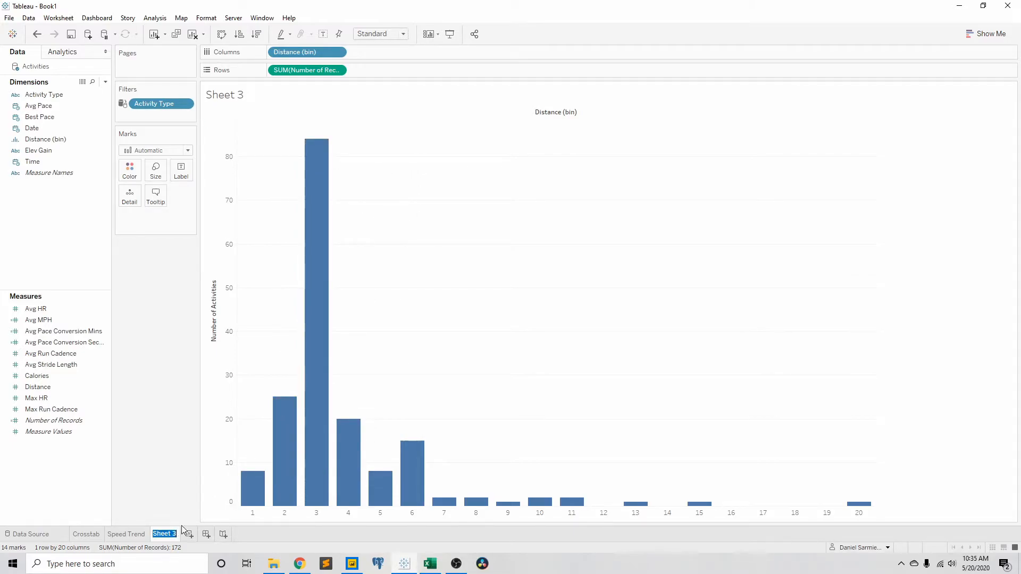
text(Histogram)
key(Return)
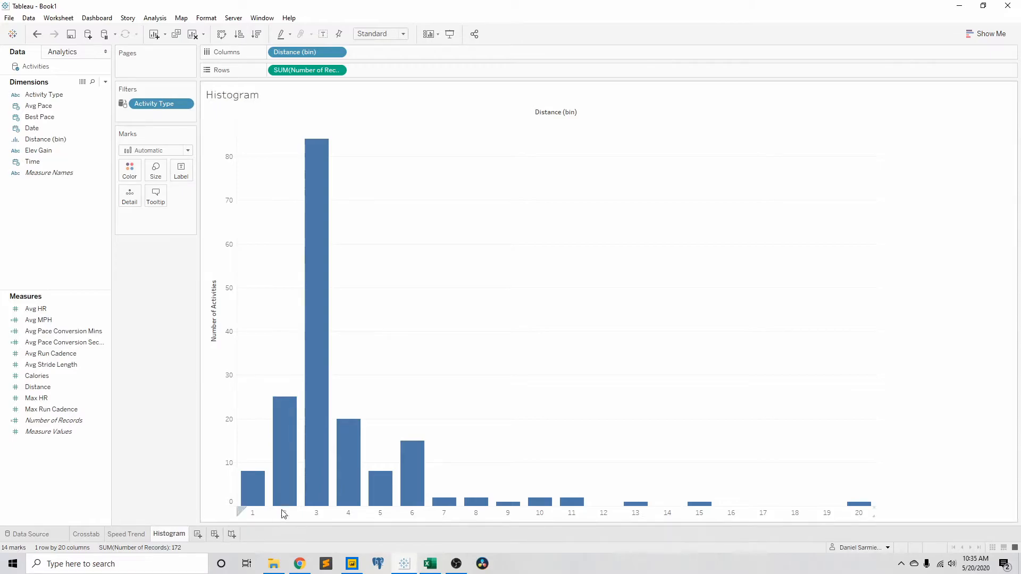
Step: Add another new worksheet and place Date on Columns as a continuous field
click(129, 535)
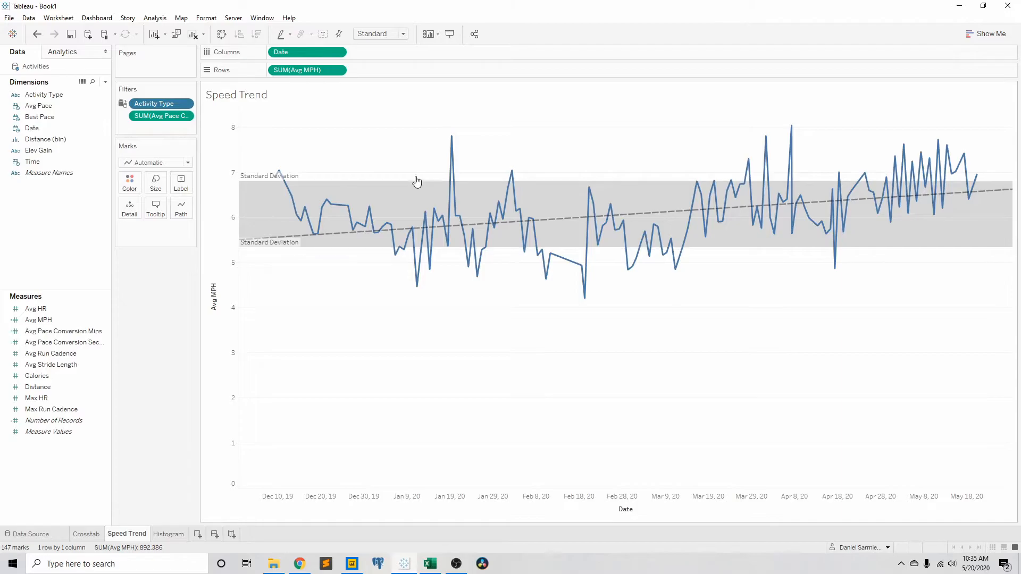
click(170, 535)
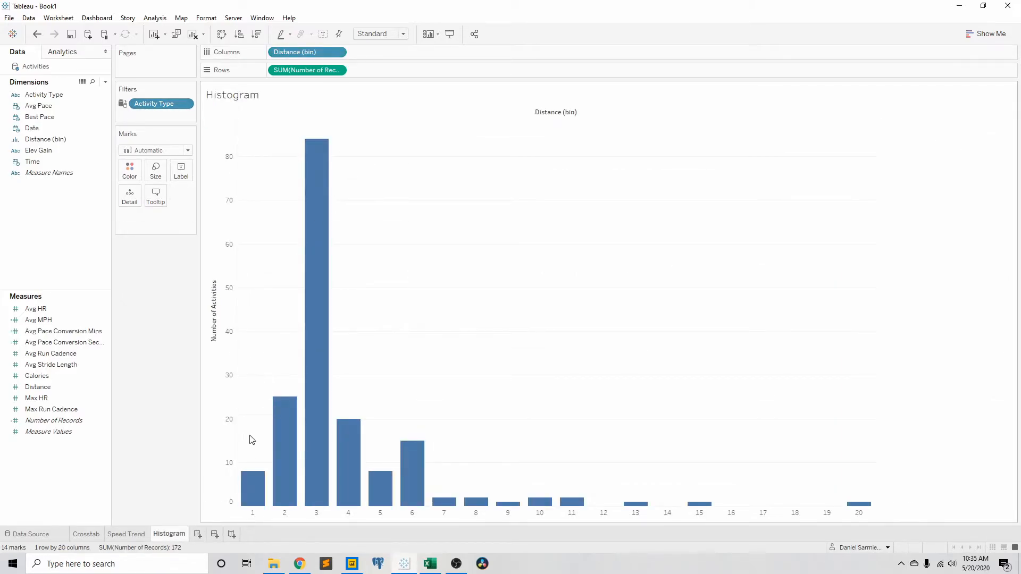
click(196, 534)
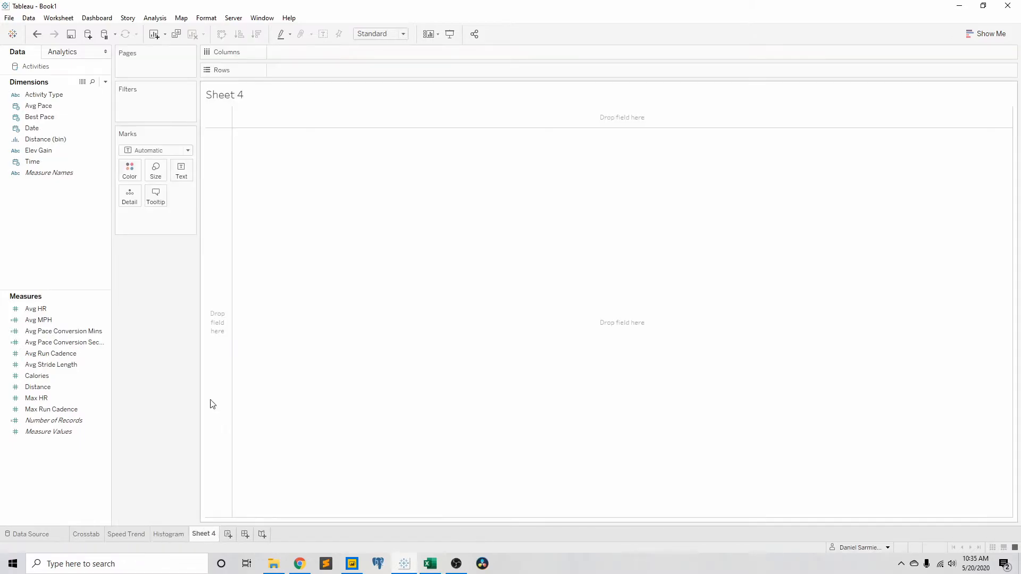
click(58, 376)
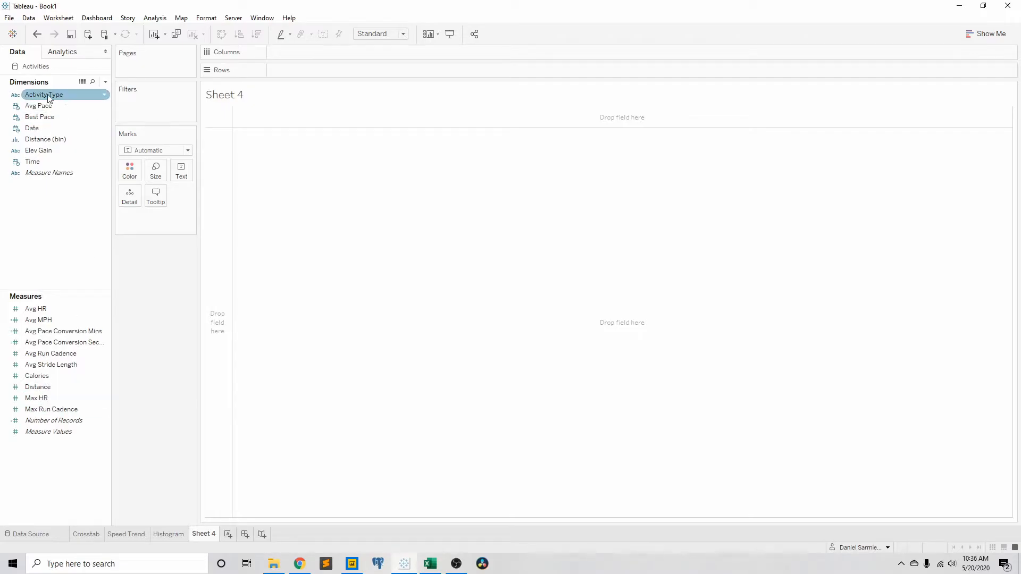
click(31, 128)
drag(32, 129, 274, 52)
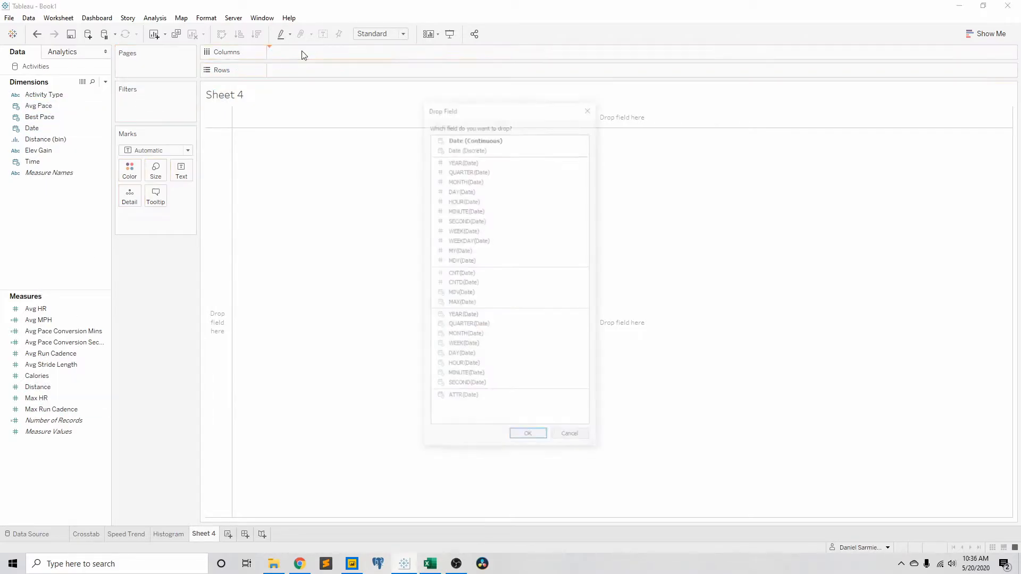
click(540, 438)
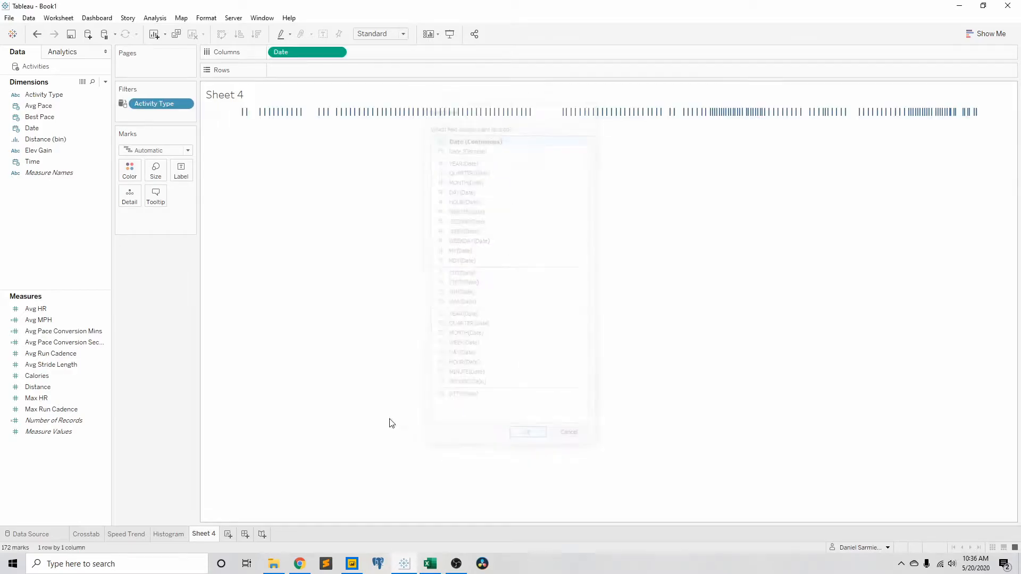
Step: Set the mark type to Bar and place Distance on Rows to chart distance by date
click(155, 150)
click(139, 175)
click(43, 391)
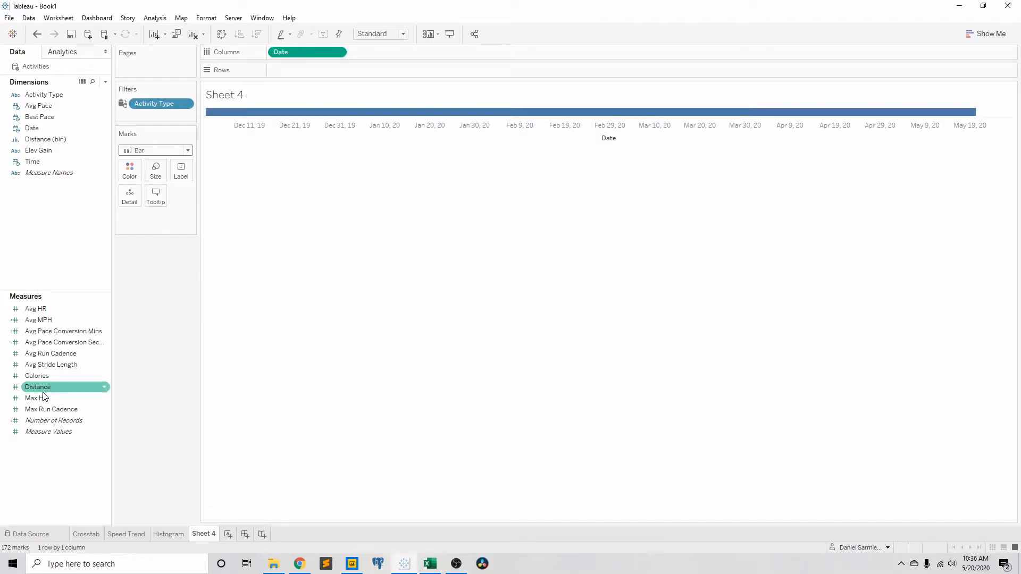
drag(44, 389, 307, 69)
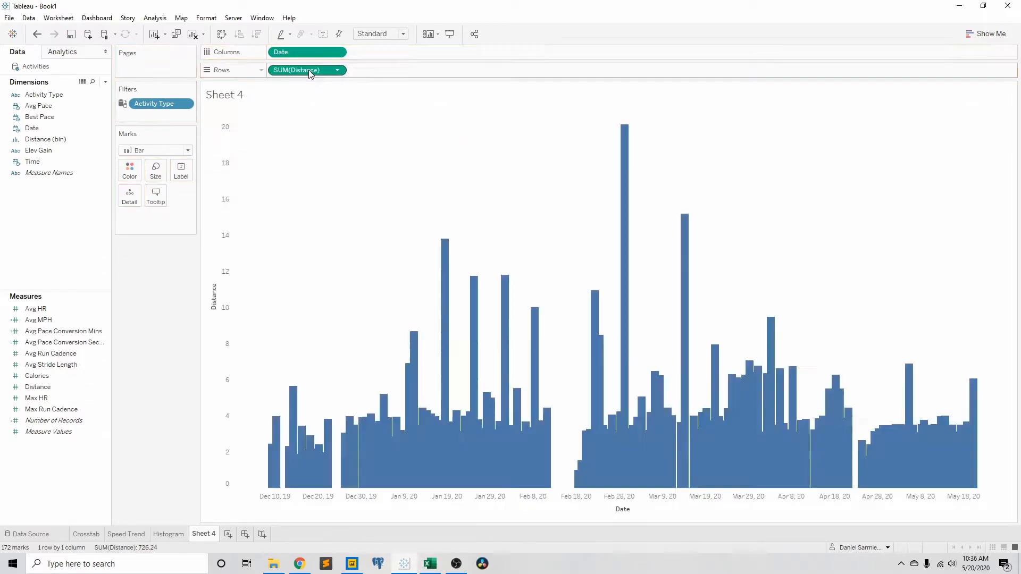
Step: Apply the Running Total quick table calculation to SUM(Distance) on Rows
click(337, 71)
mouse_move(321, 252)
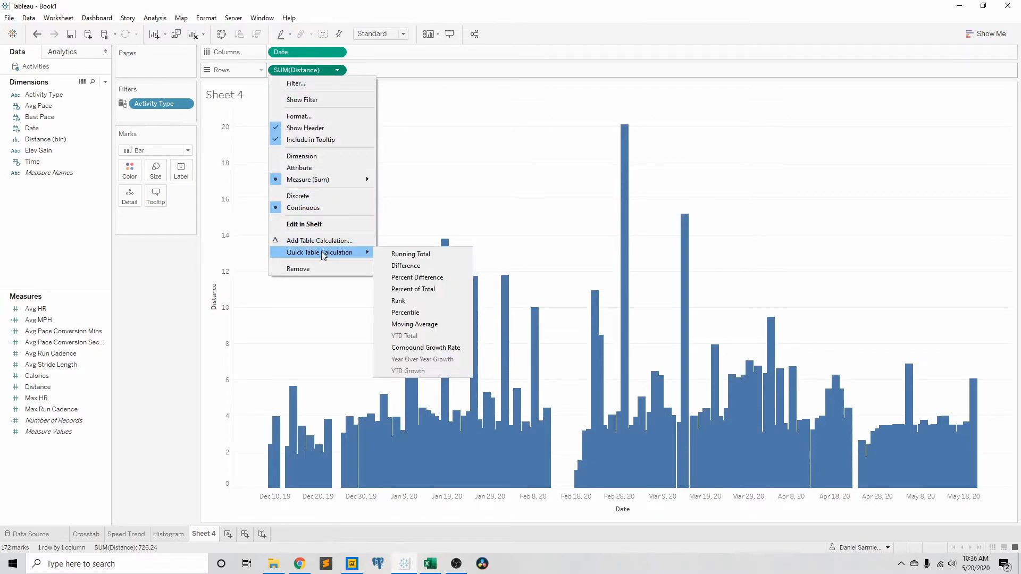
click(422, 257)
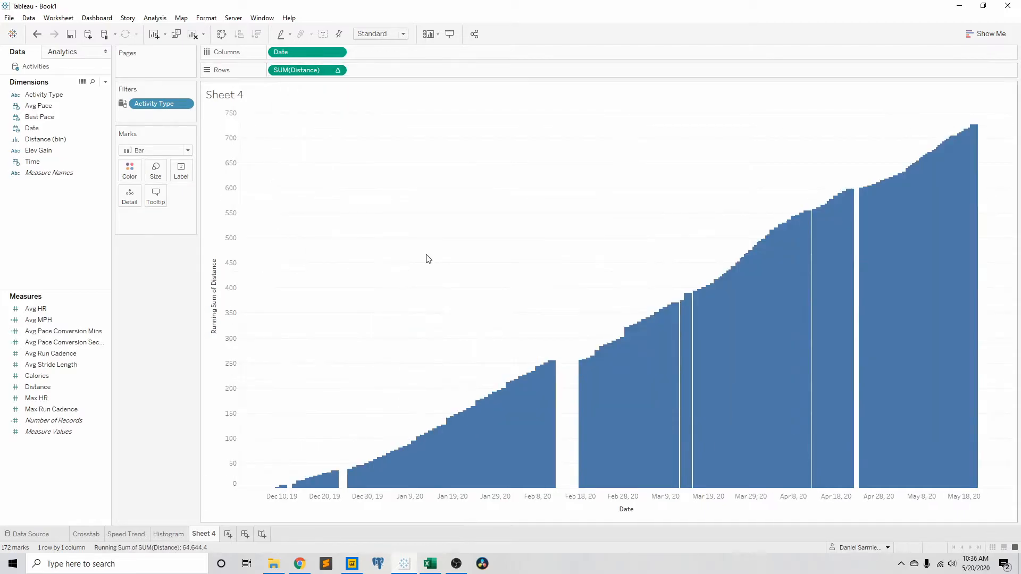
Step: Narrow the bars of the running total chart so each activity shows as a separate thin bar
click(155, 170)
drag(230, 242, 174, 245)
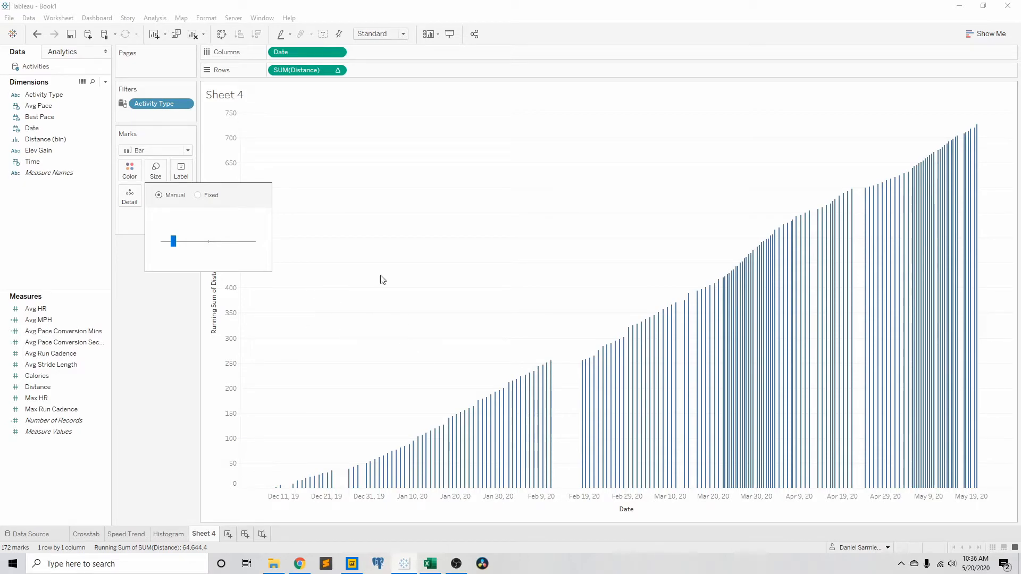
click(351, 169)
mouse_move(277, 489)
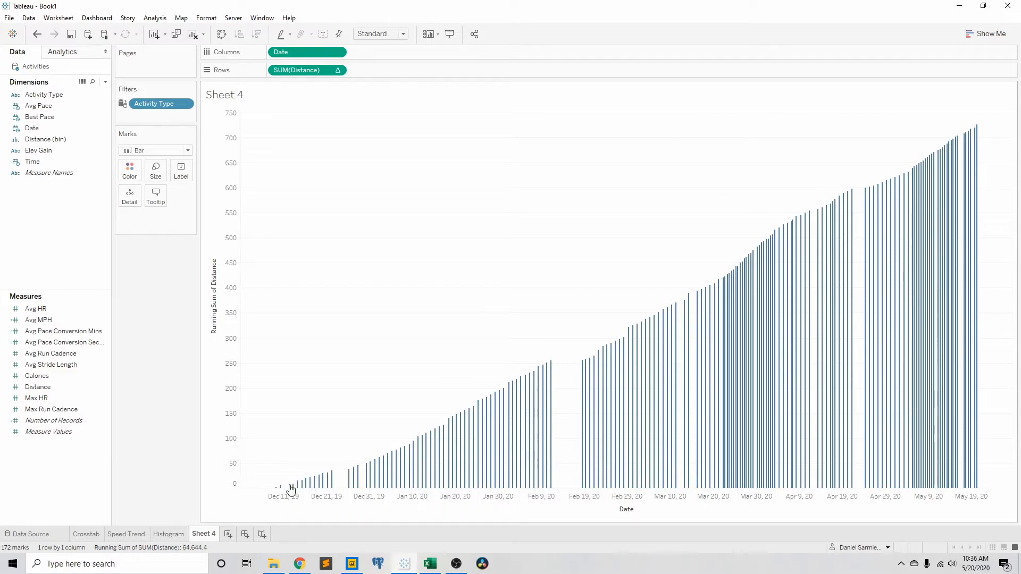
mouse_move(429, 456)
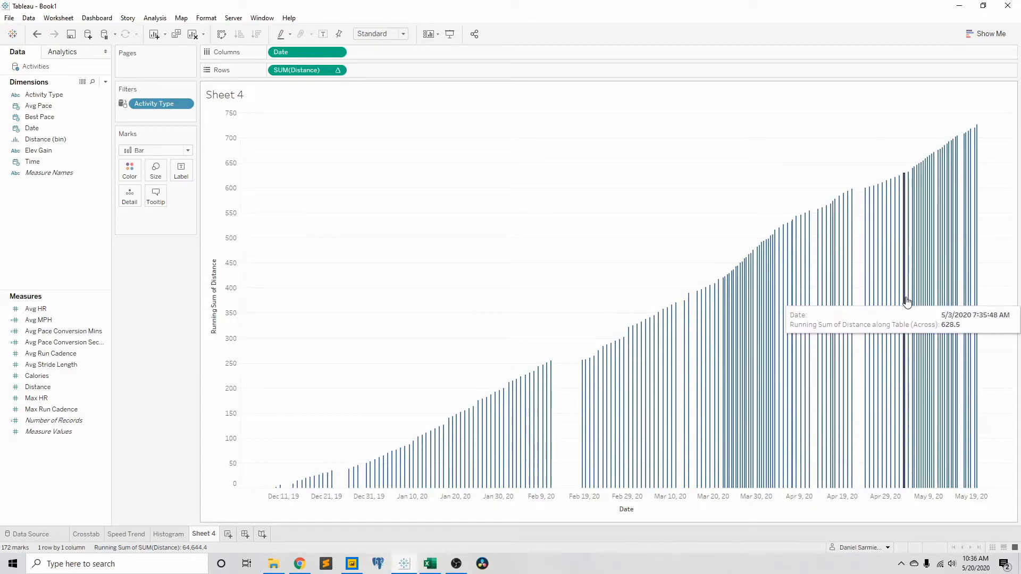
mouse_move(979, 244)
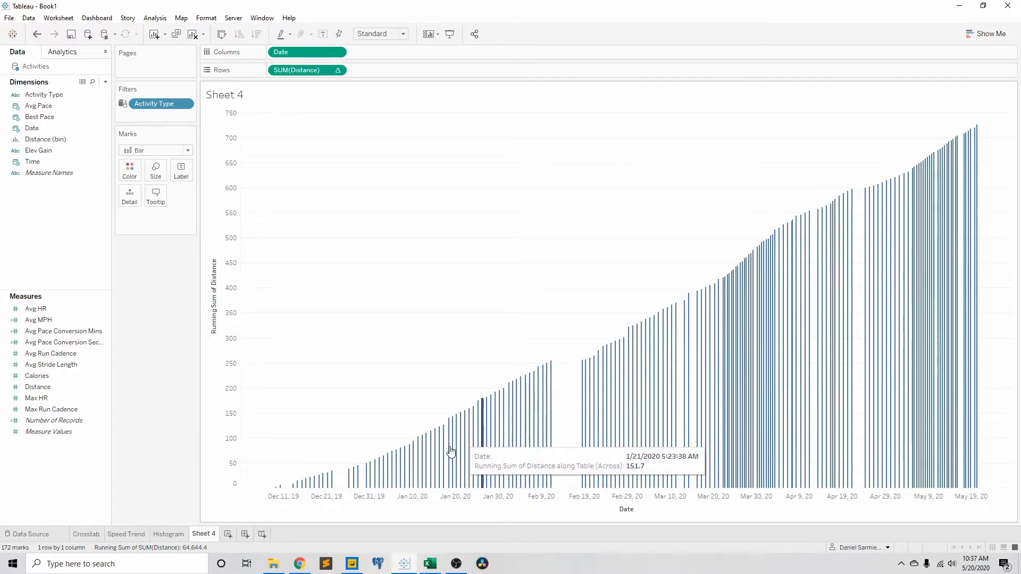
Step: Rename the Sheet 4 worksheet as Running Total Mileage
double_click(204, 534)
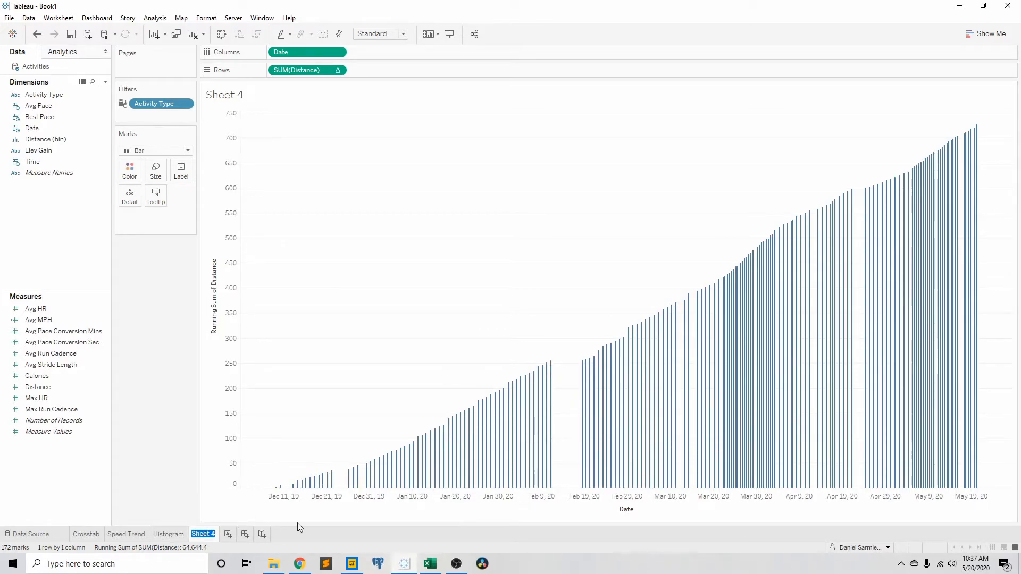
text(Running )
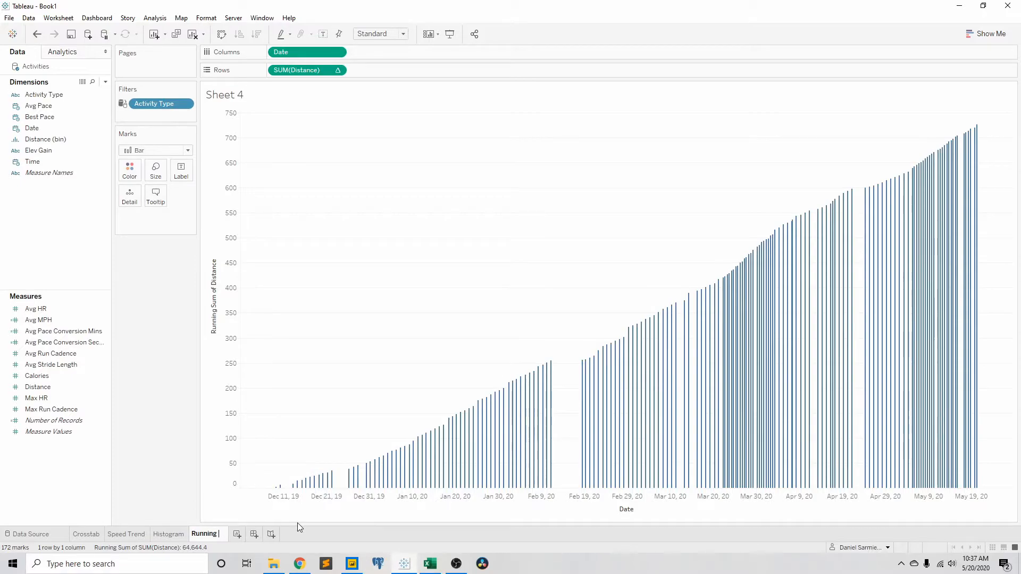
text(Total Mileage)
key(Return)
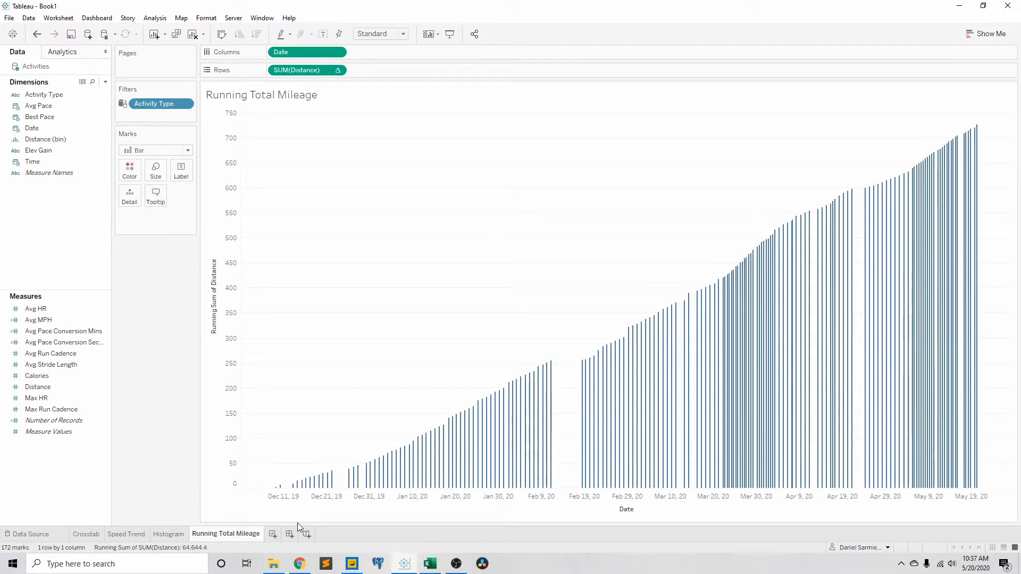
Step: Add a new worksheet and chart Avg HR on Rows against Date as a continuous field on Columns
click(272, 534)
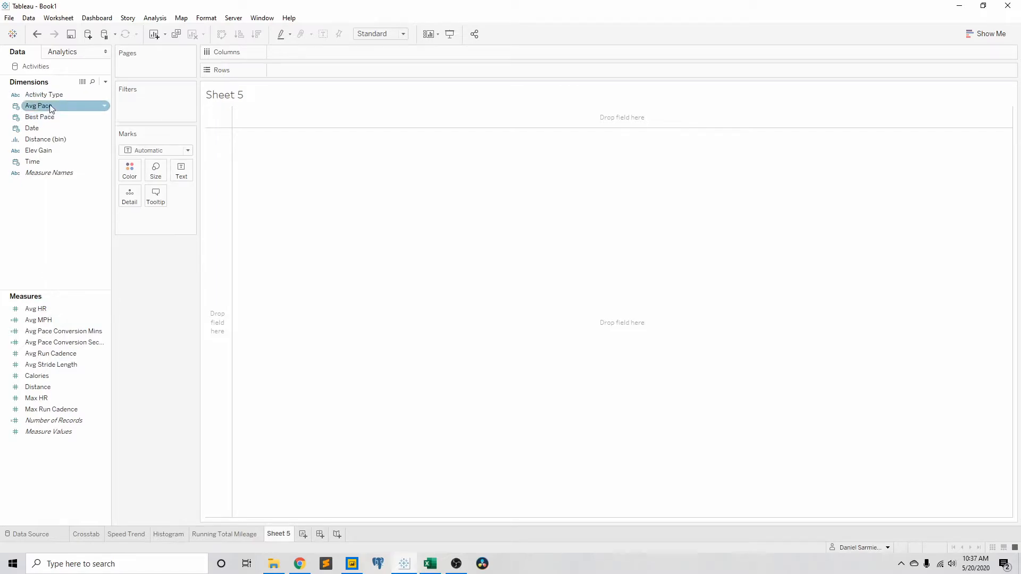
drag(32, 127, 300, 51)
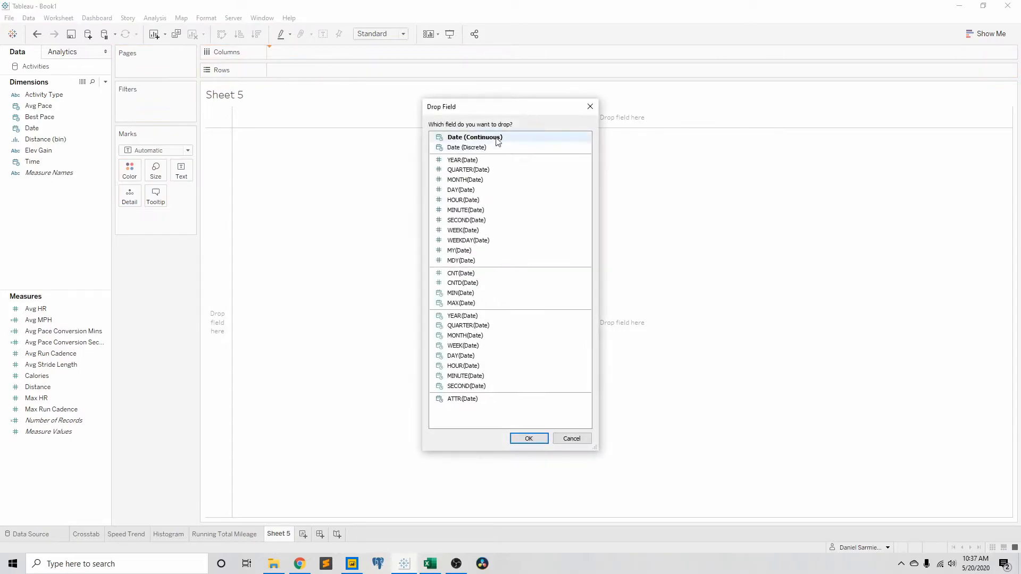
click(529, 439)
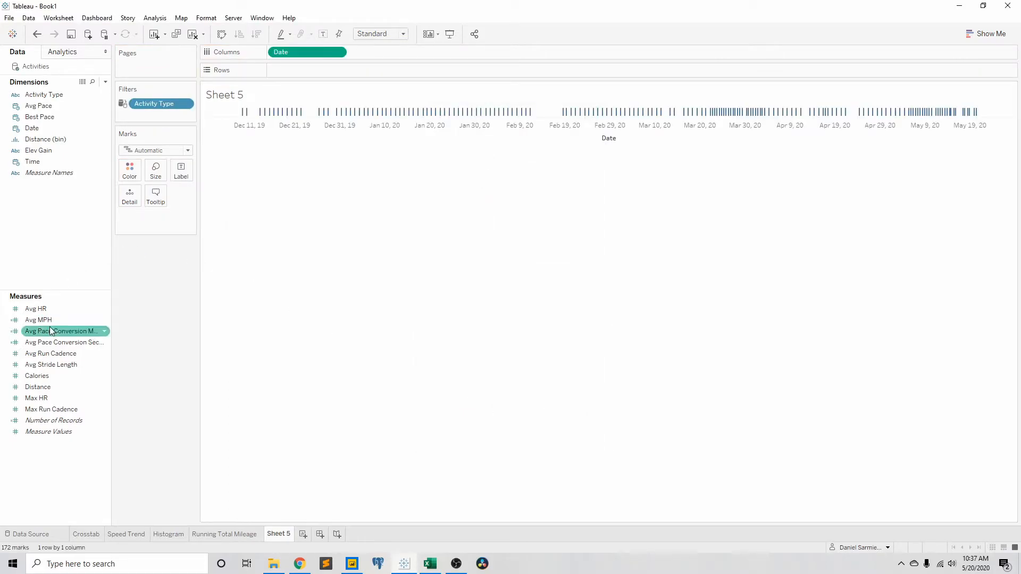
drag(35, 309, 348, 76)
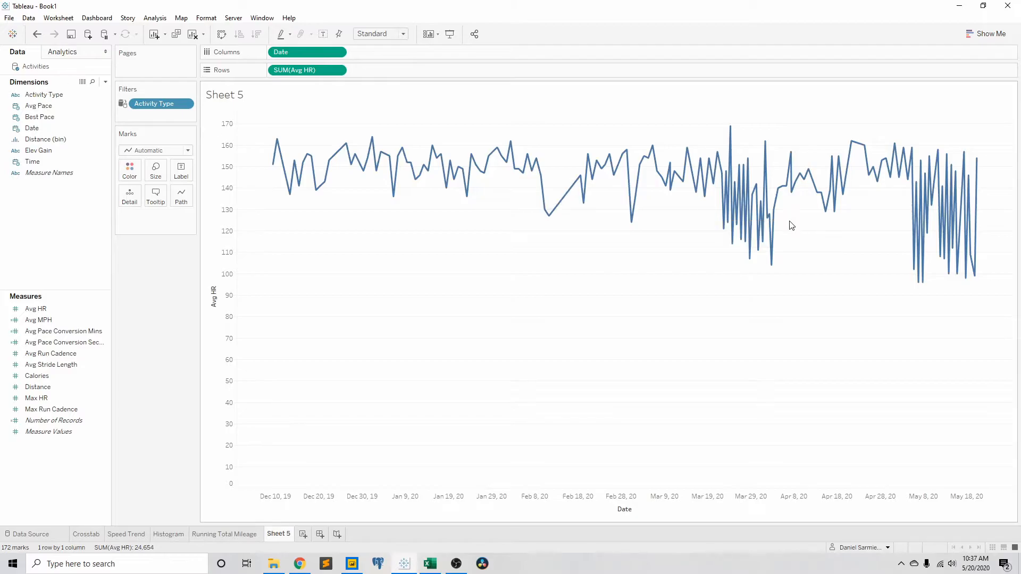
Step: Filter out the slow, low heart rate activities by limiting the sum of Avg MPH to a minimum of 4.02
drag(675, 212, 804, 301)
click(873, 243)
drag(884, 230, 1003, 305)
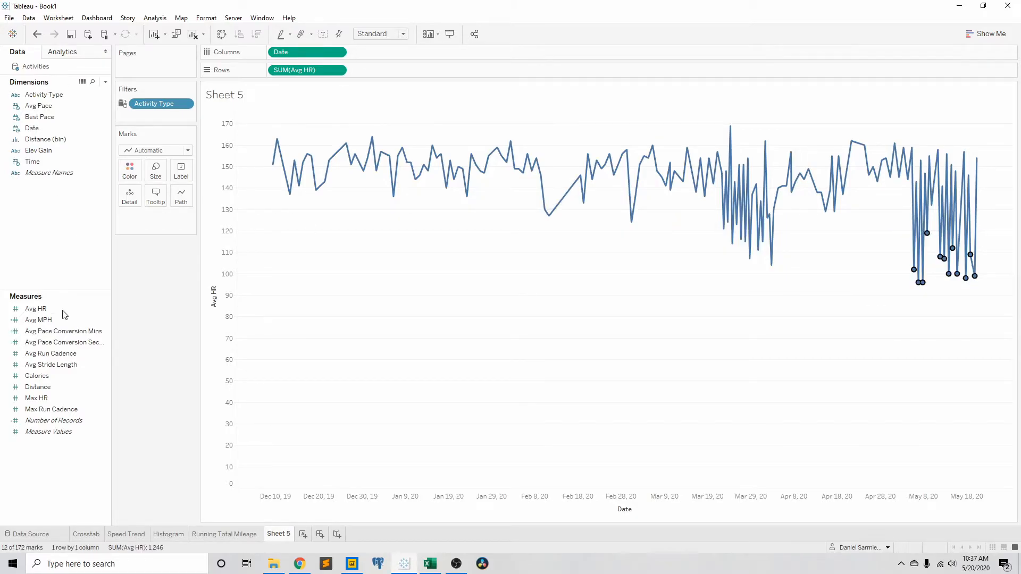
drag(72, 321, 168, 114)
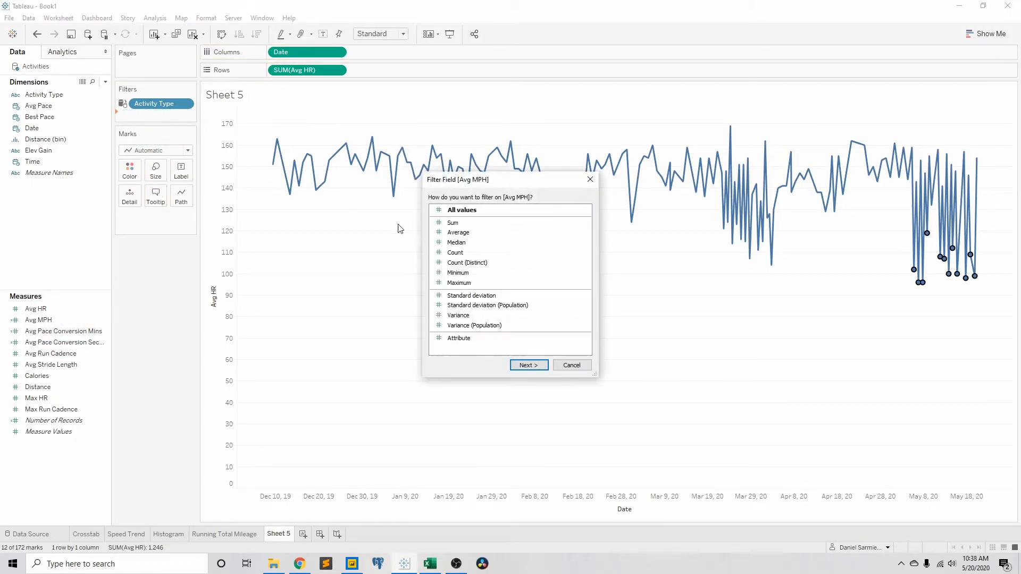
click(529, 365)
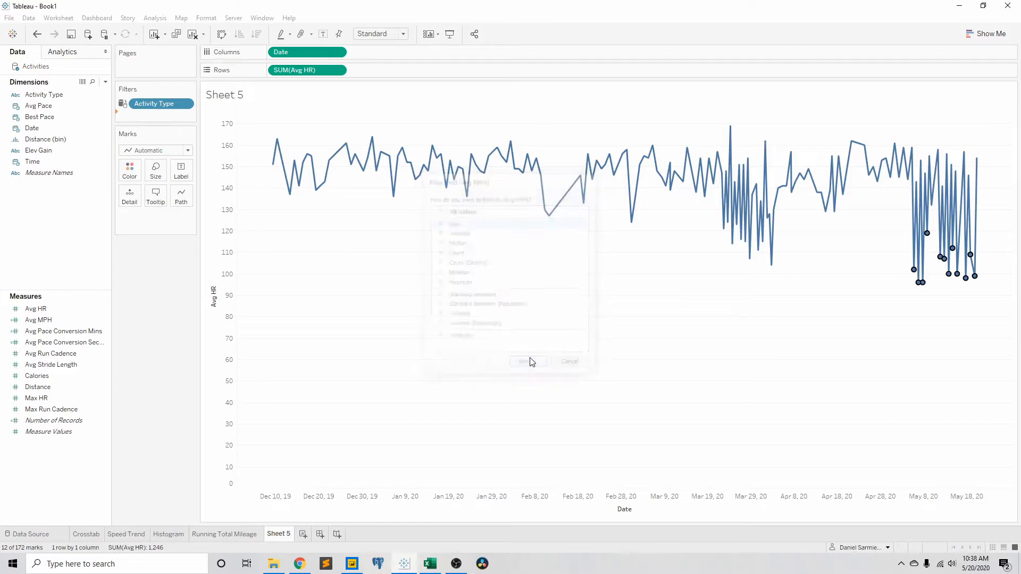
drag(393, 291, 445, 291)
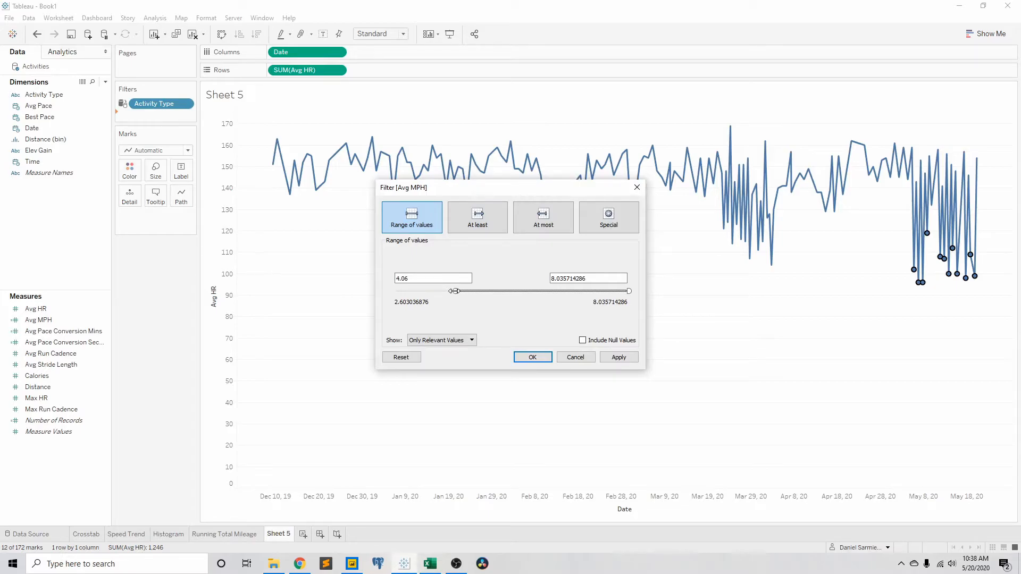
drag(454, 291, 452, 292)
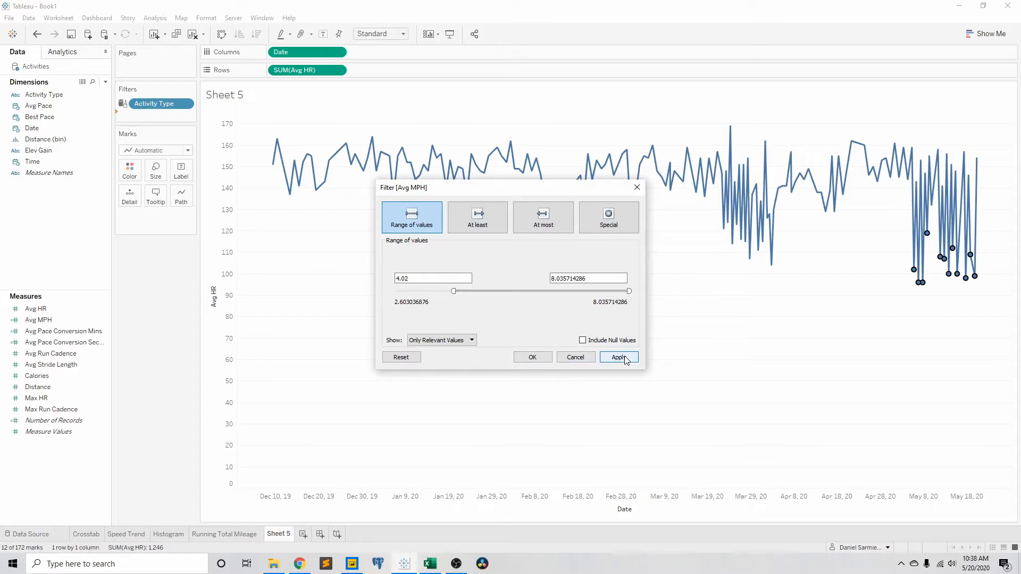
click(606, 359)
click(534, 358)
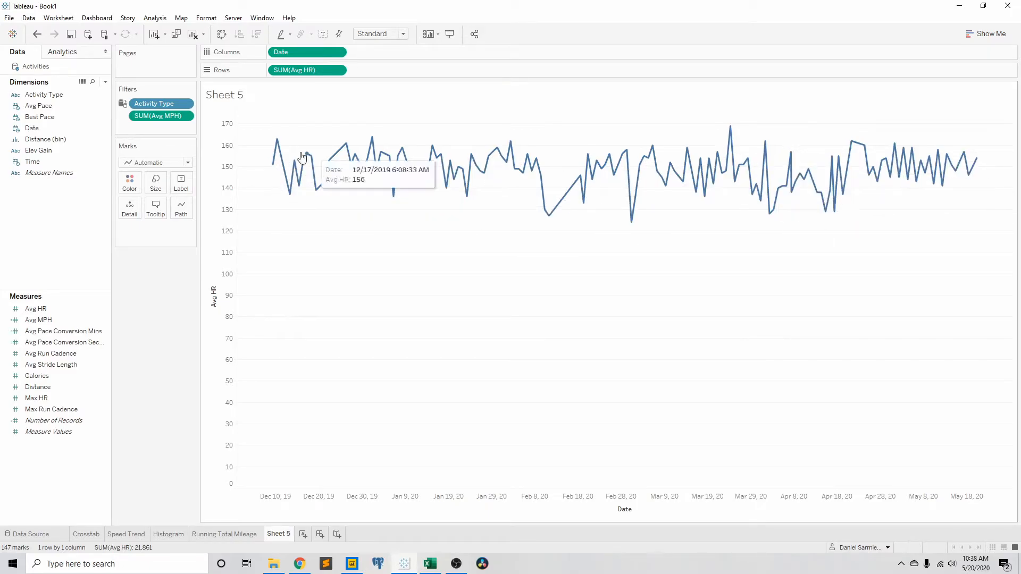
Step: Add a linear trend line to the Avg HR chart
click(59, 53)
drag(40, 187, 305, 124)
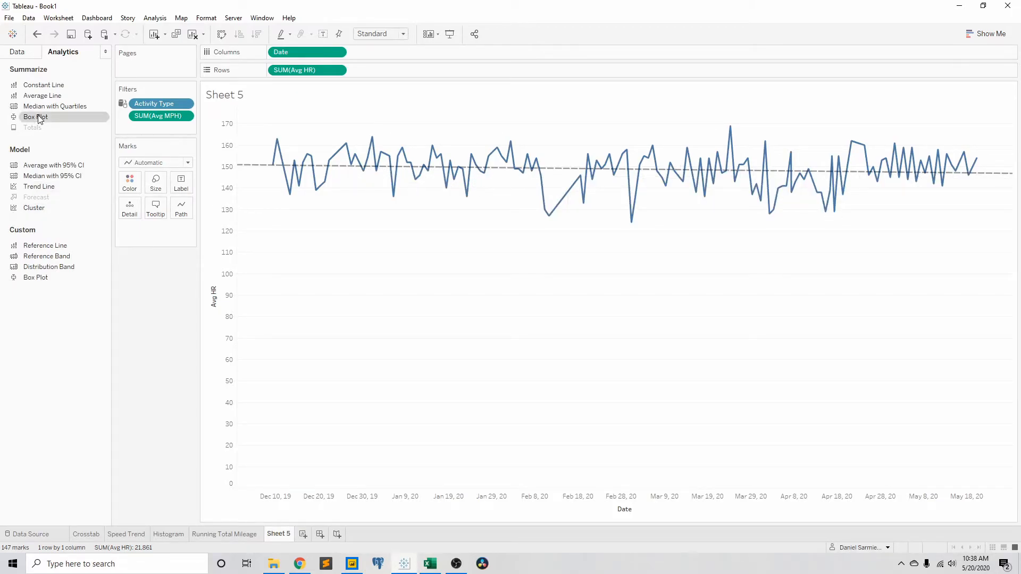
click(18, 57)
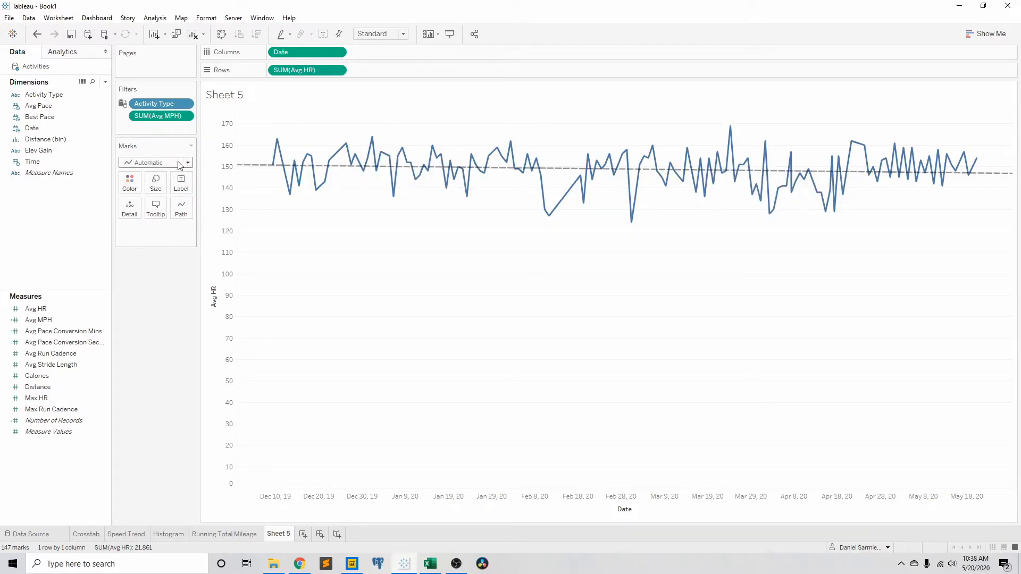
Step: On the Speed Trend worksheet, add Avg HR as a second axis opposite Avg MPH
click(87, 534)
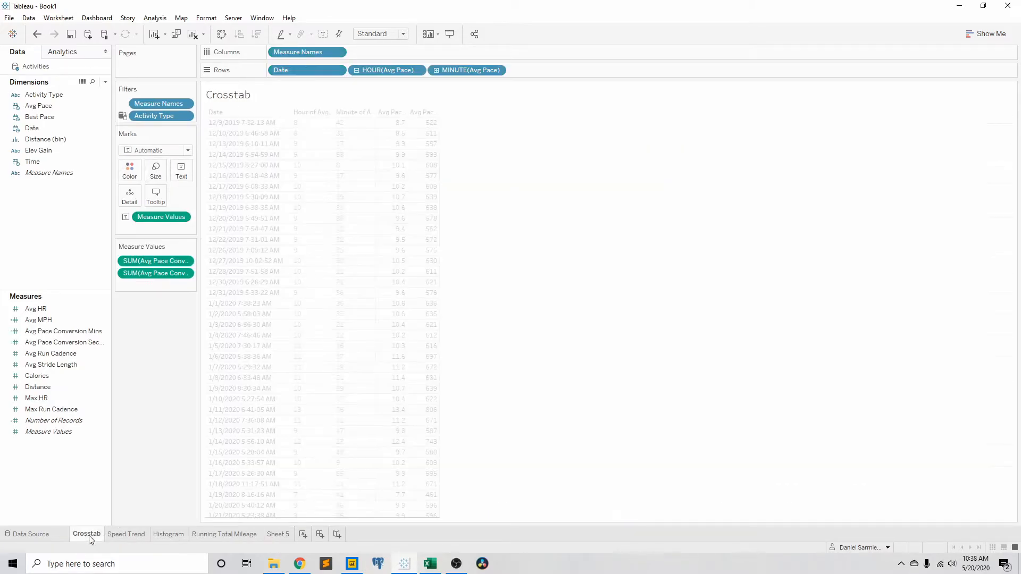
click(127, 534)
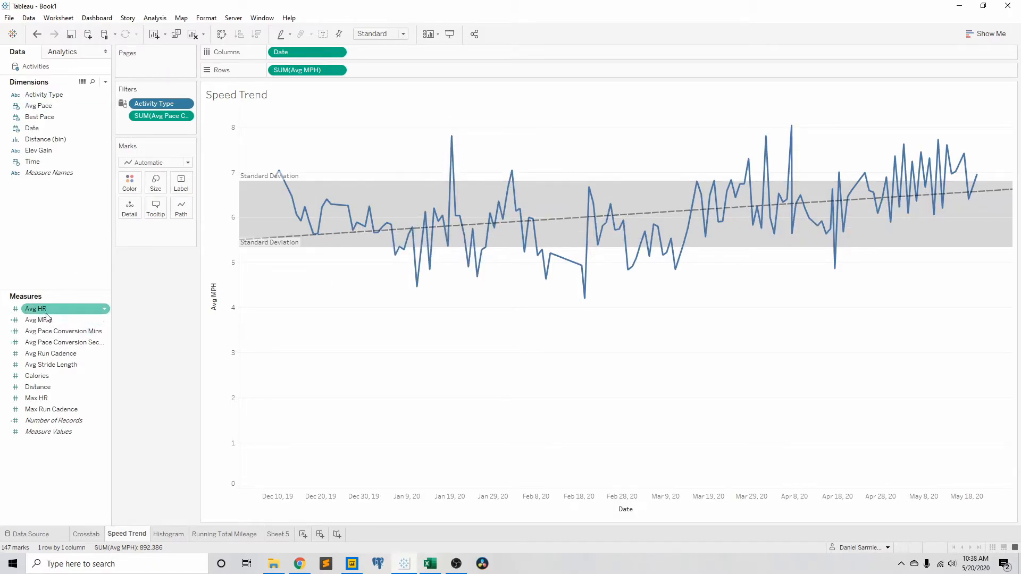
drag(47, 317, 1005, 245)
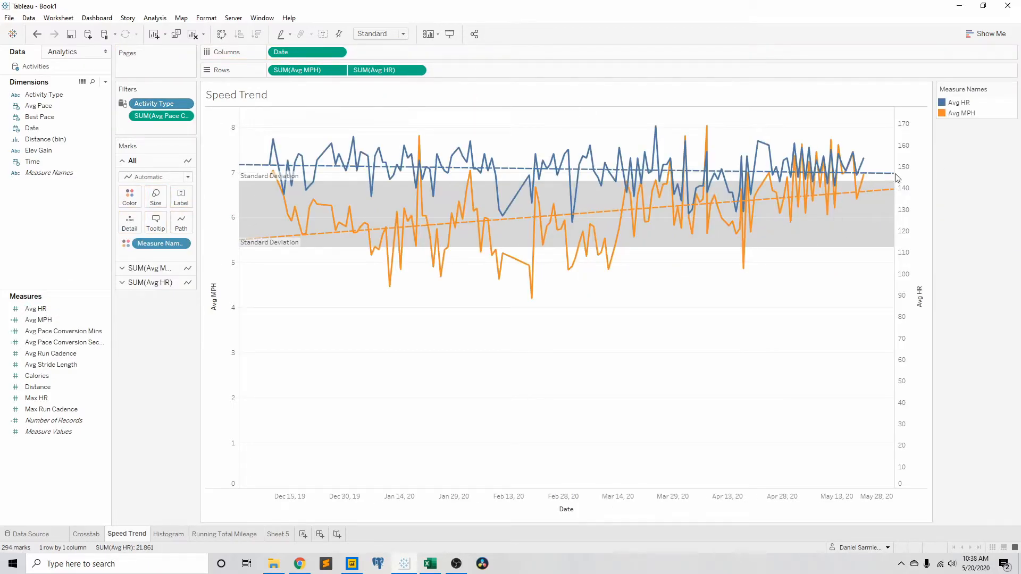
Step: Recolor the Speed Trend lines with red for Avg HR and blue for Avg MPH
click(129, 197)
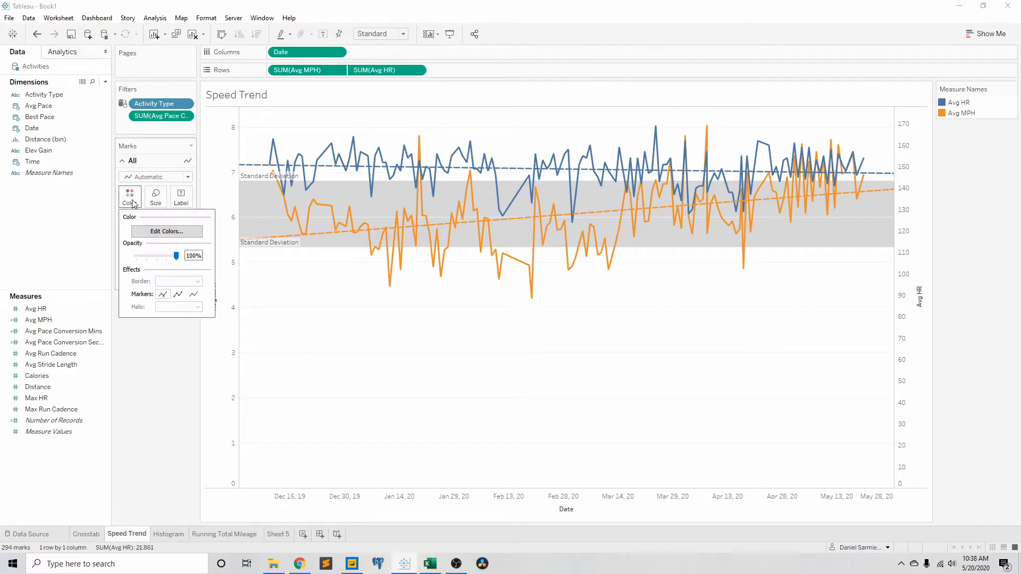
click(157, 232)
click(391, 189)
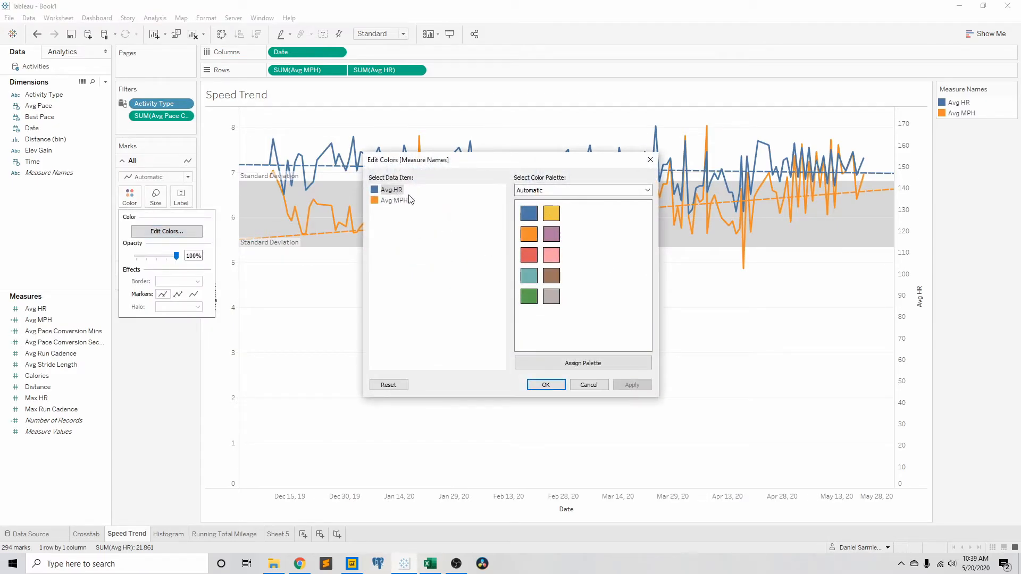
click(529, 255)
click(394, 200)
click(529, 213)
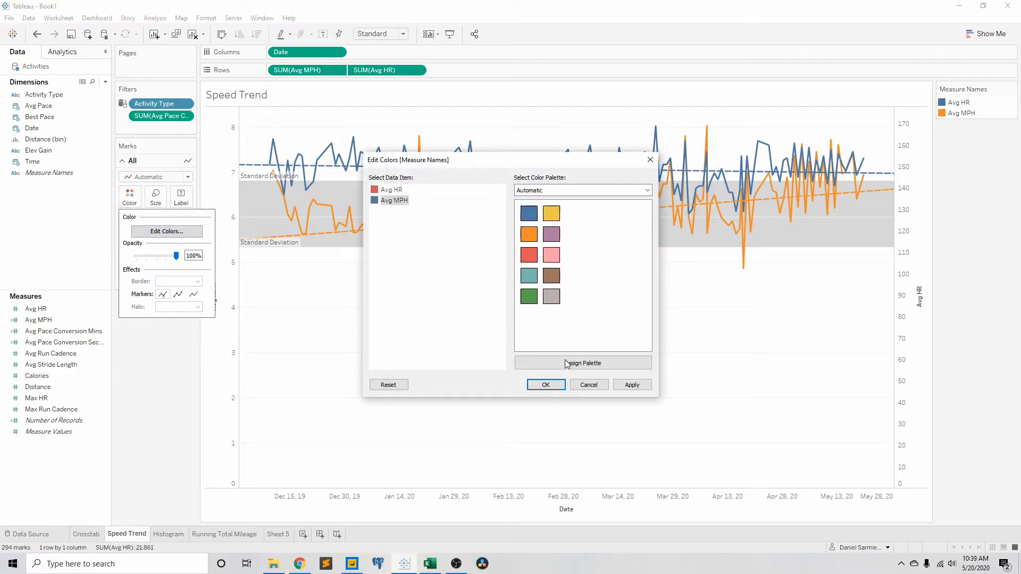
click(548, 385)
Step: Thicken the Avg HR and Avg MPH lines slightly
click(156, 196)
drag(180, 225, 191, 227)
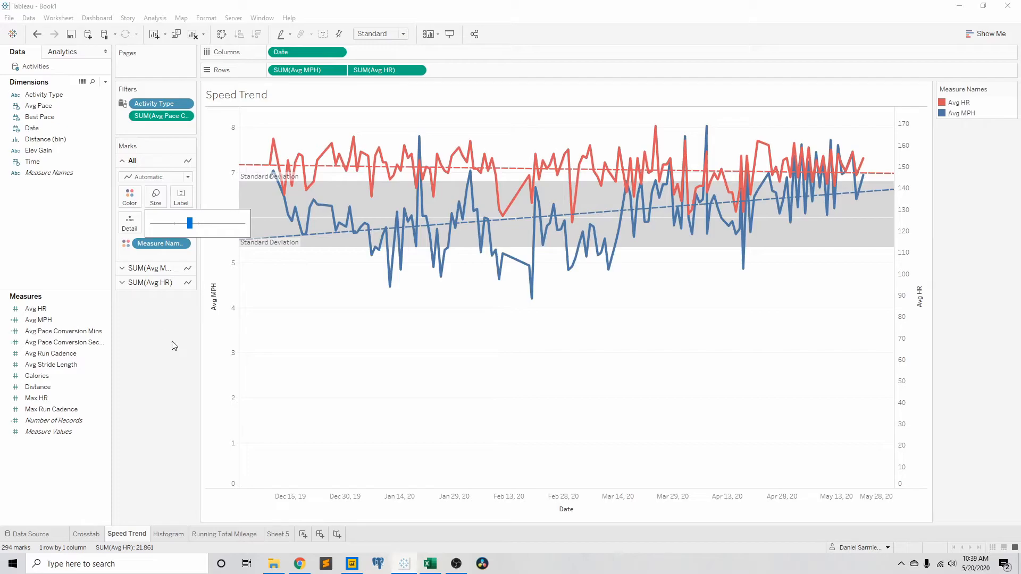
click(260, 341)
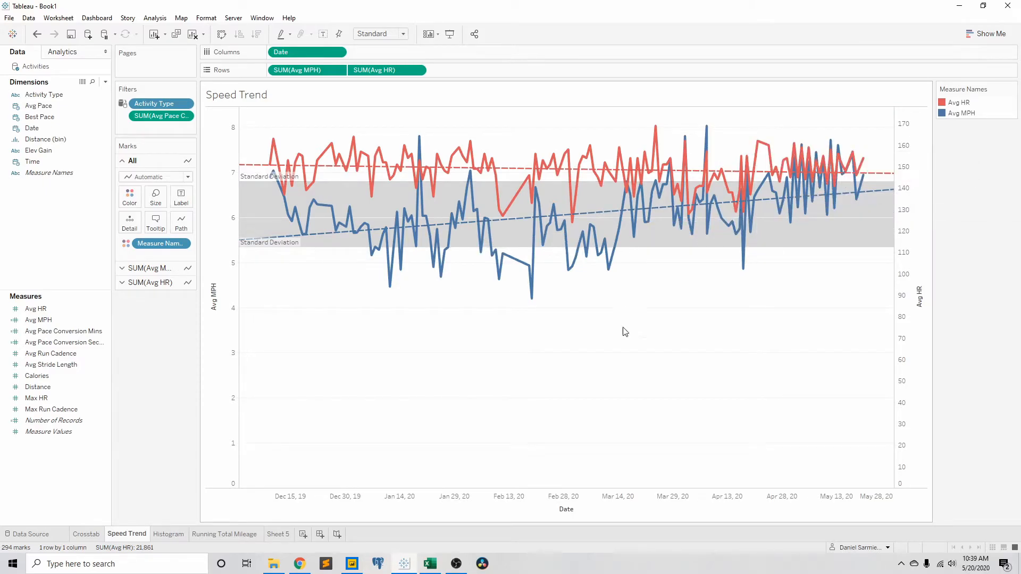
Step: Rename the Speed Trend worksheet as Speed & HR Trend
double_click(117, 534)
text(Speed & HR Trend)
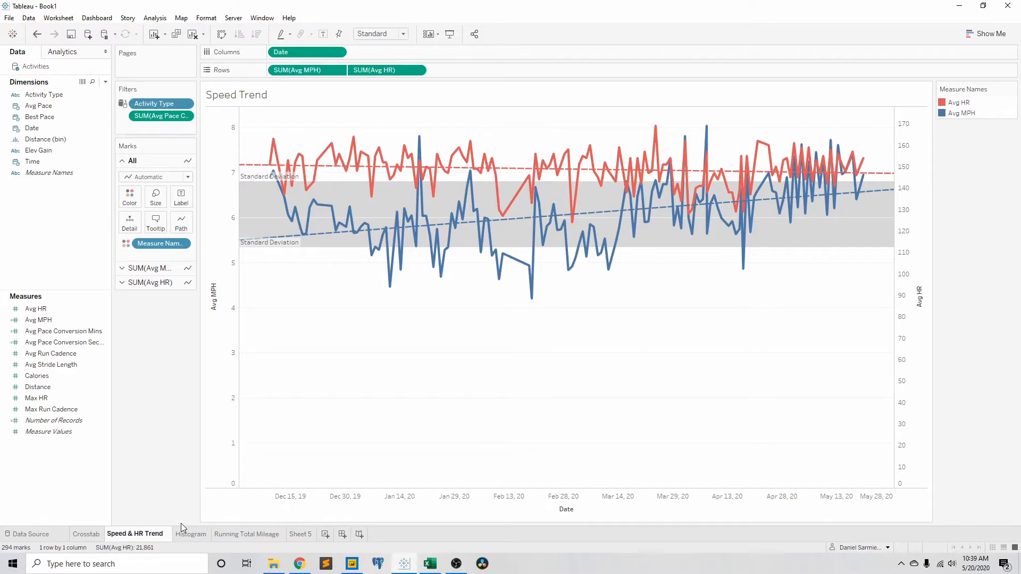
key(Return)
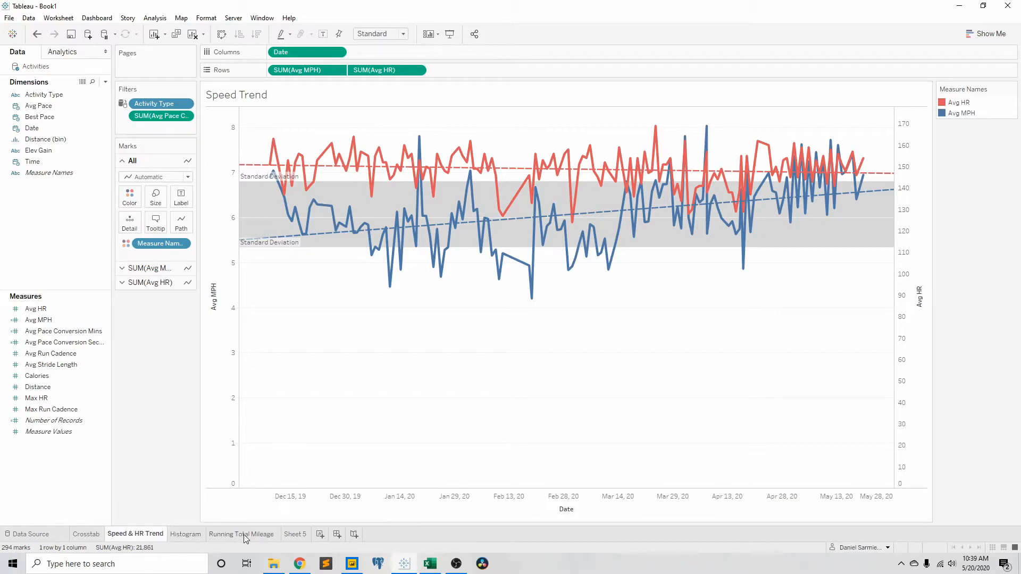
Step: Remove Avg HR from Rows and Date from Columns on the Sheet 5 worksheet
click(244, 535)
click(179, 535)
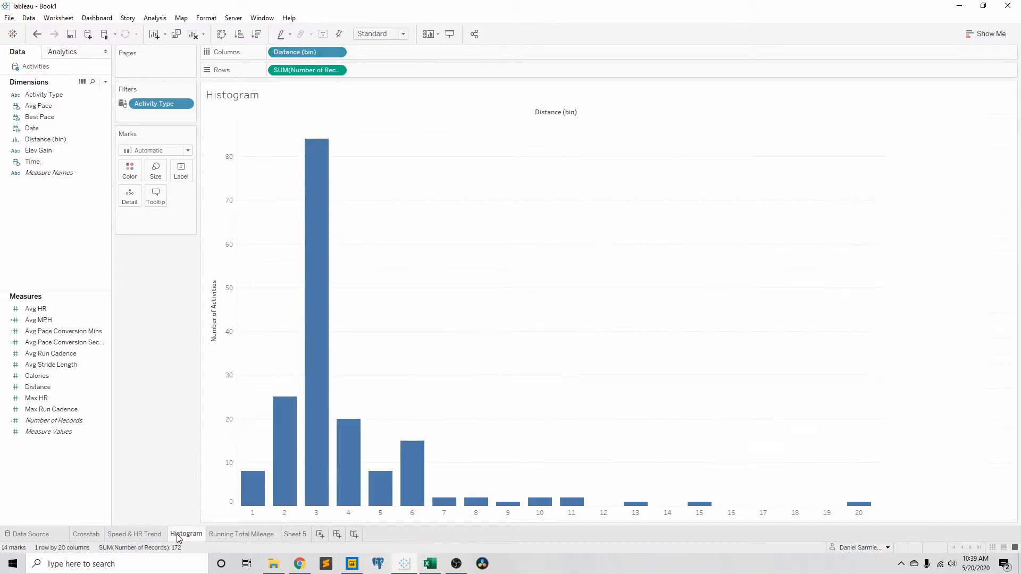
click(256, 534)
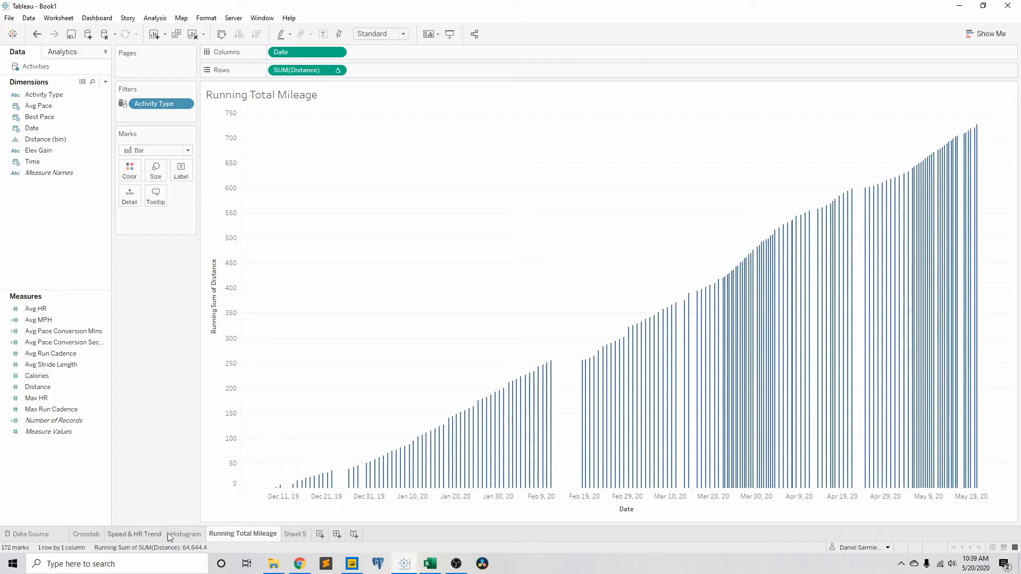
click(293, 535)
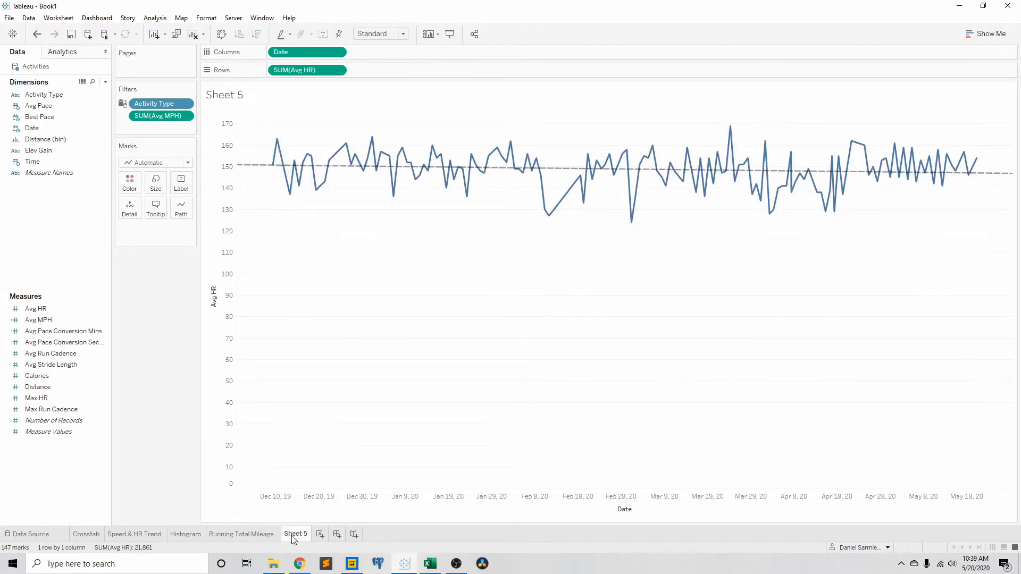
drag(291, 73, 142, 289)
drag(290, 53, 127, 320)
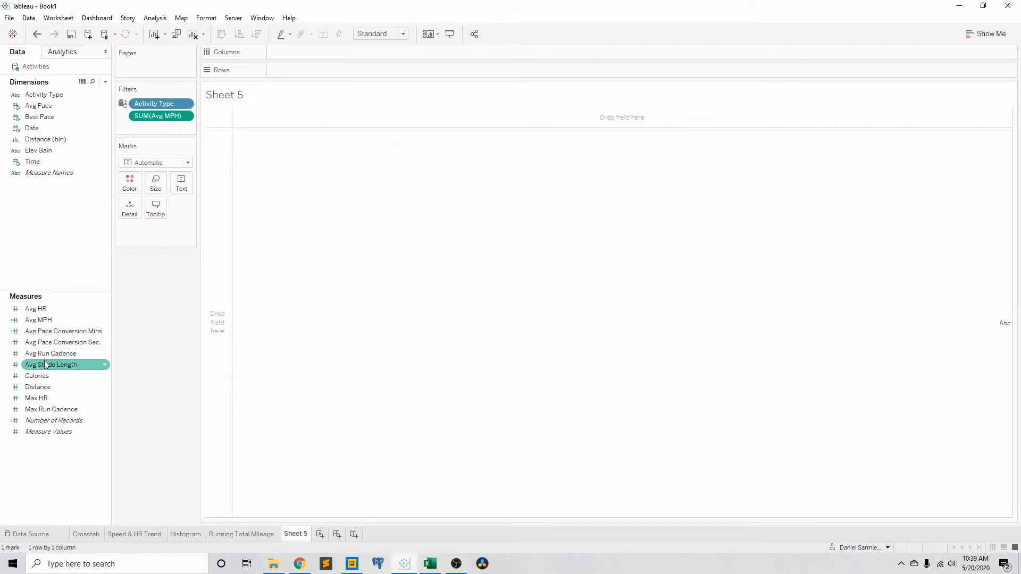
Step: Try placing Date on Columns of Sheet 5 as the discrete WEEK(Date) field
click(40, 312)
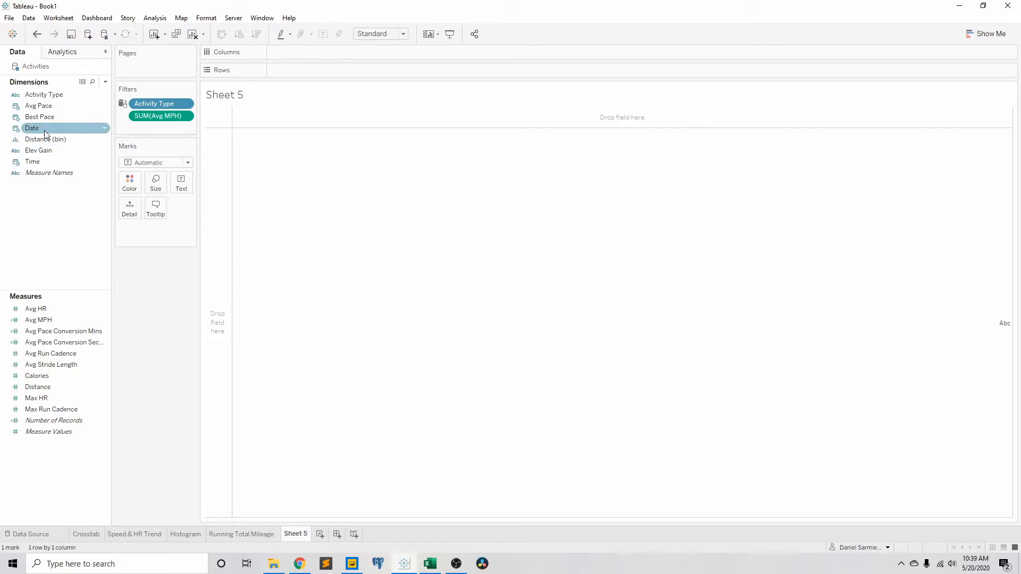
drag(44, 130, 348, 57)
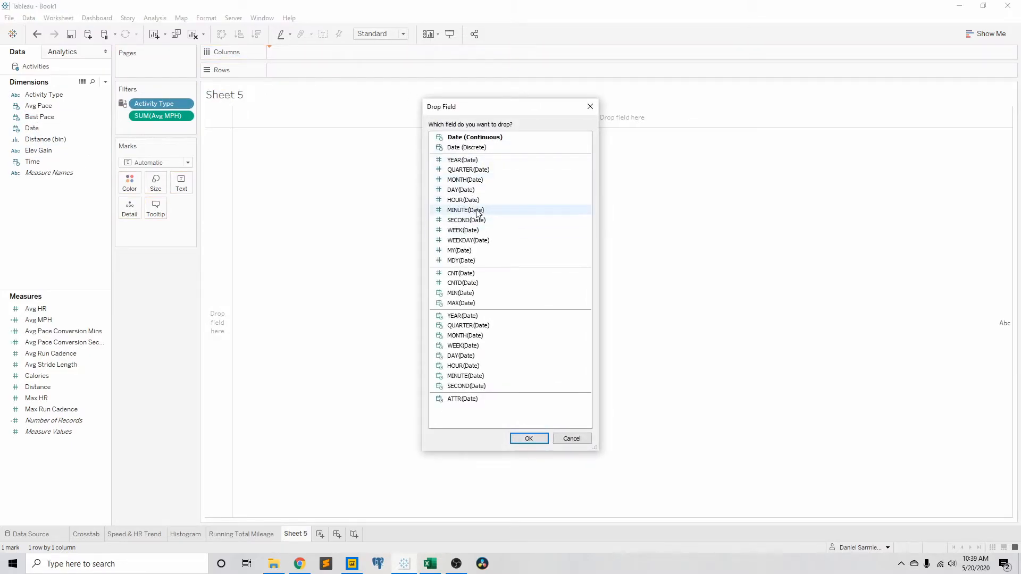
click(468, 231)
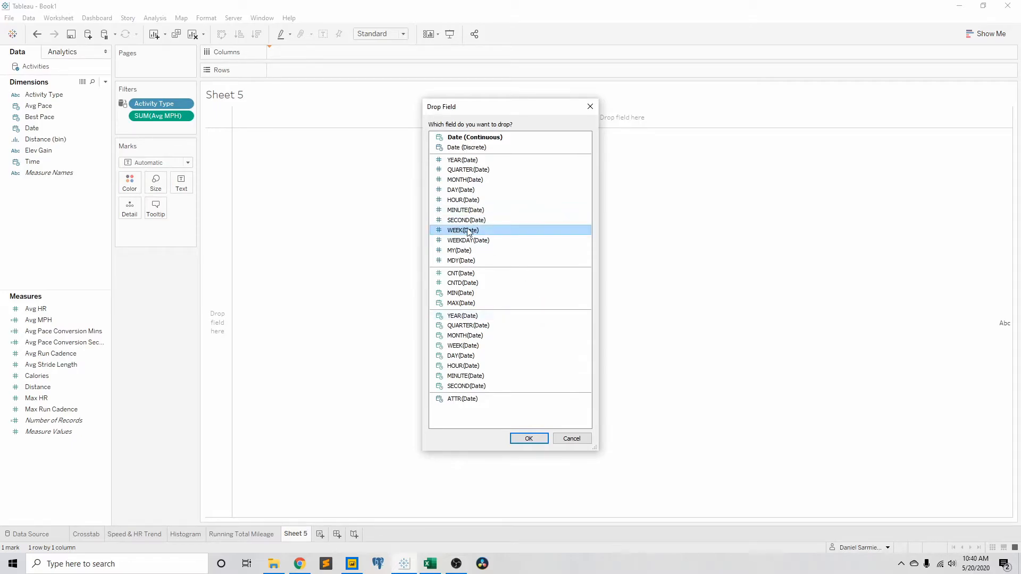
click(529, 438)
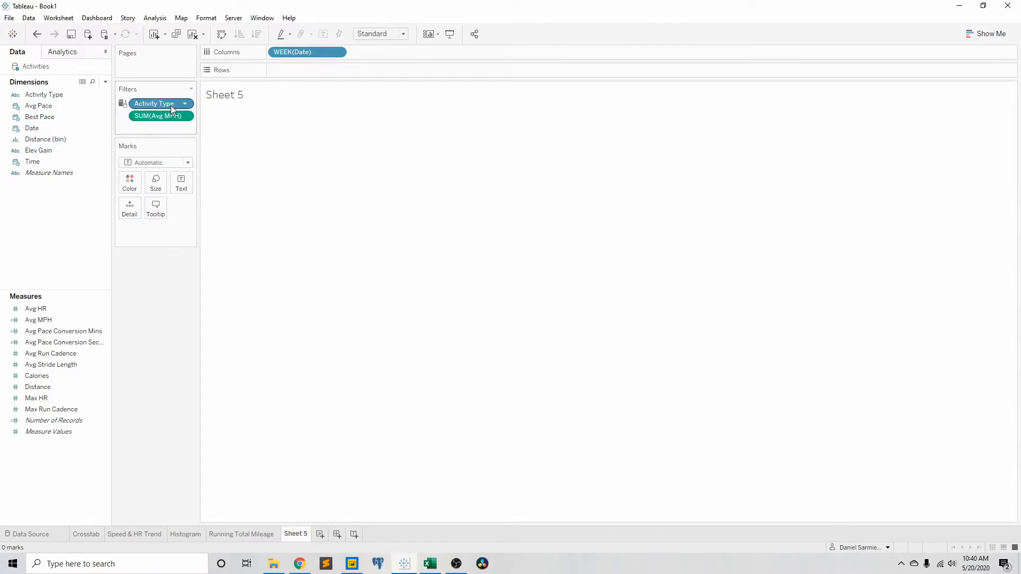
Step: Reset Sheet 5 to a blank worksheet without the week field and the Avg MPH filter
right_click(301, 535)
click(337, 412)
key(ctrl+z)
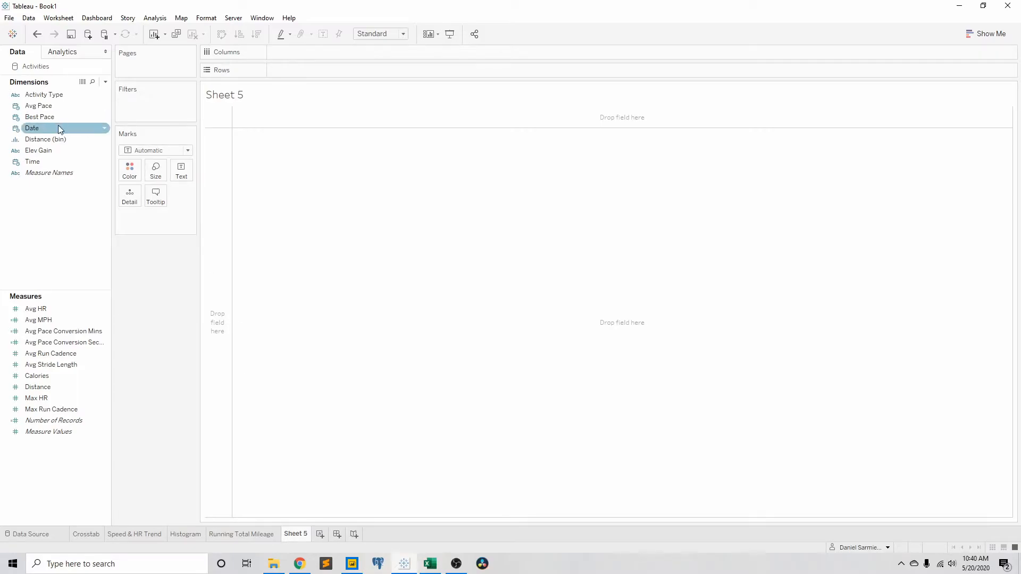
Step: Place Date on Columns of the blank Sheet 5 as discrete WEEK(Date)
drag(44, 135, 341, 56)
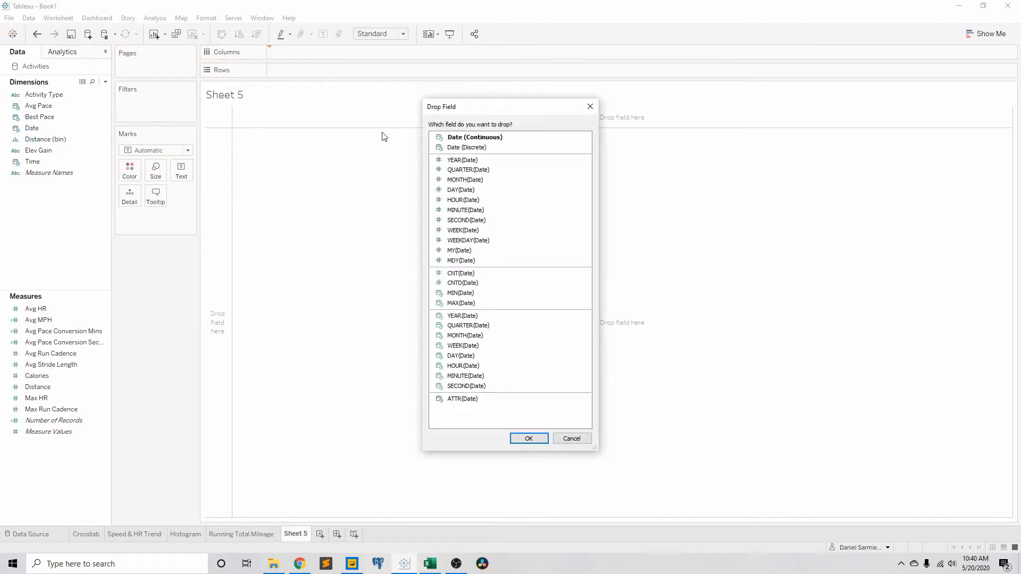
click(468, 231)
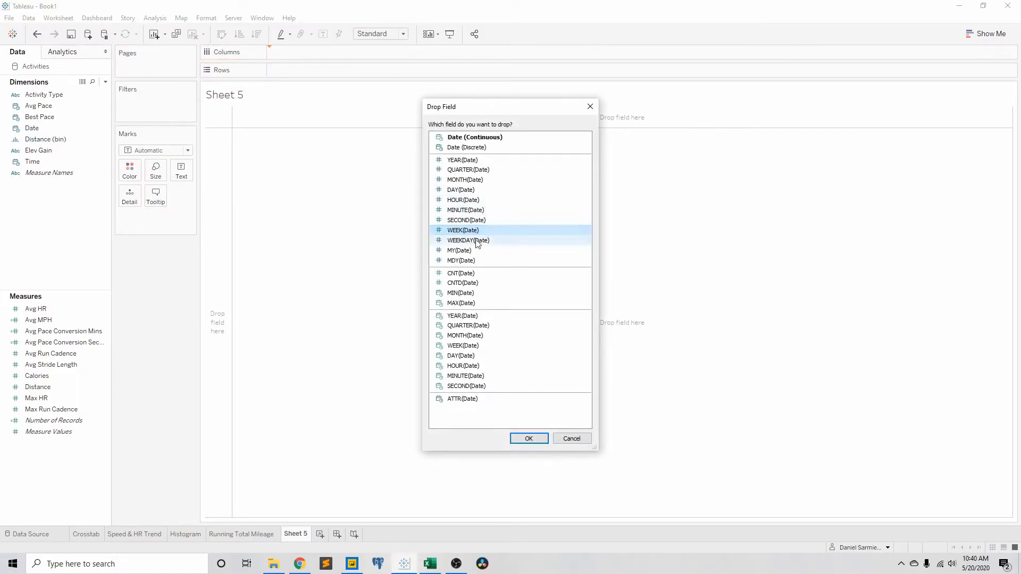
click(529, 440)
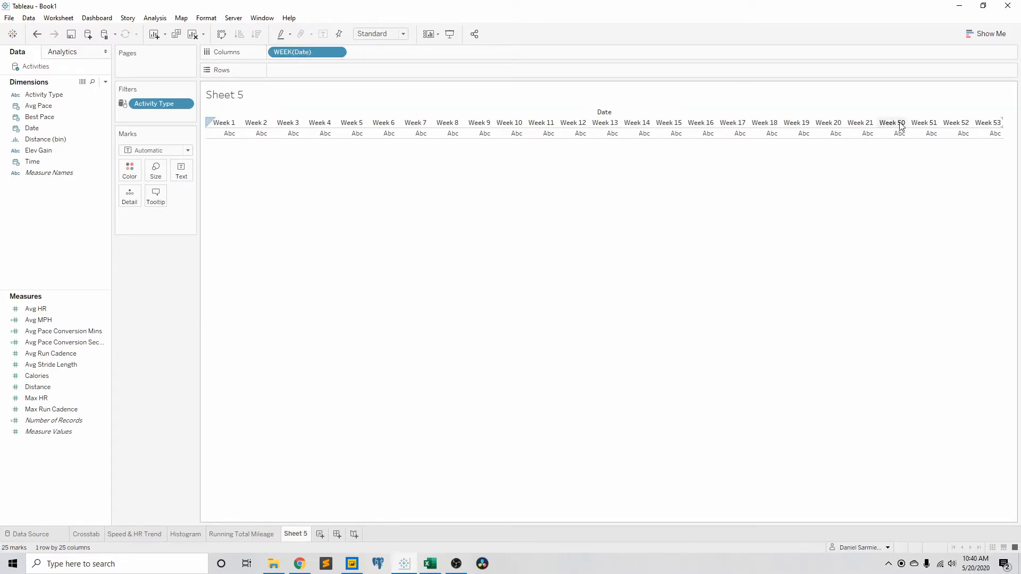
Step: Reorder the week headers on Sheet 5 so Weeks 50, 51, 52 and 53 come before Week 1
drag(901, 126, 489, 128)
drag(221, 124, 218, 123)
drag(925, 123, 243, 126)
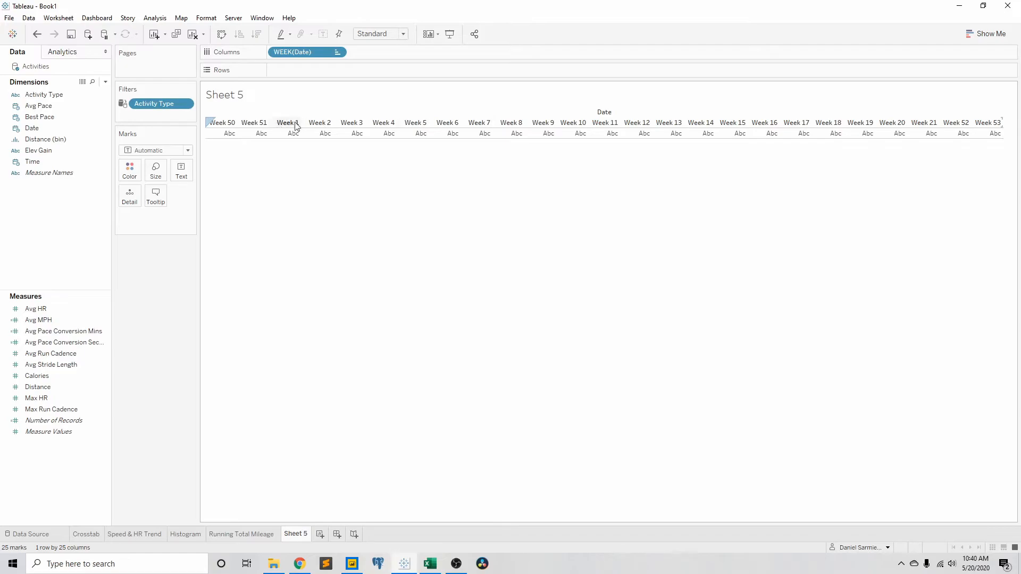
drag(957, 126, 275, 123)
drag(990, 129, 304, 125)
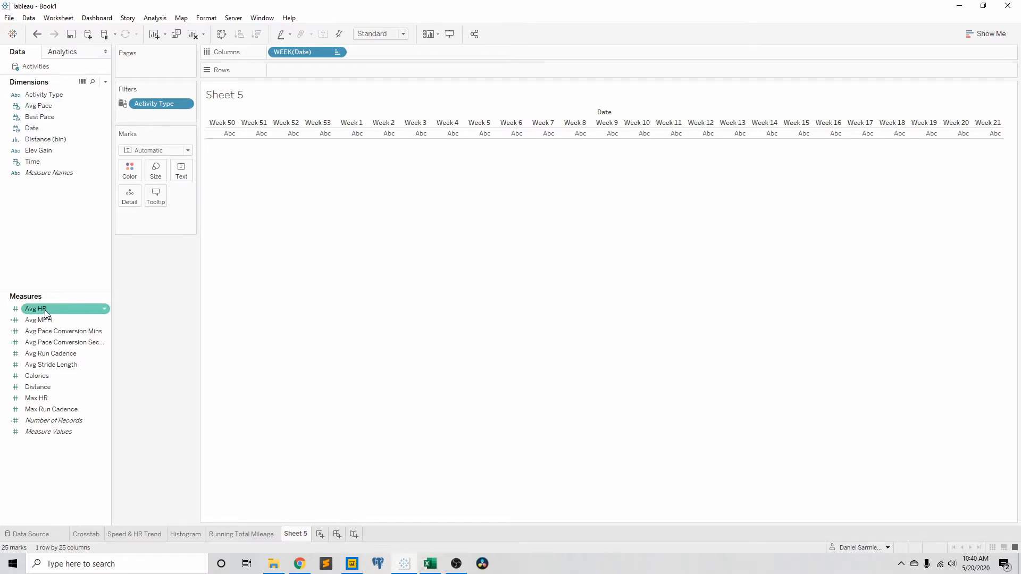
Step: Plot Avg HR on Rows against the weeks and turn off measure aggregation to show individual activities
drag(45, 314, 329, 73)
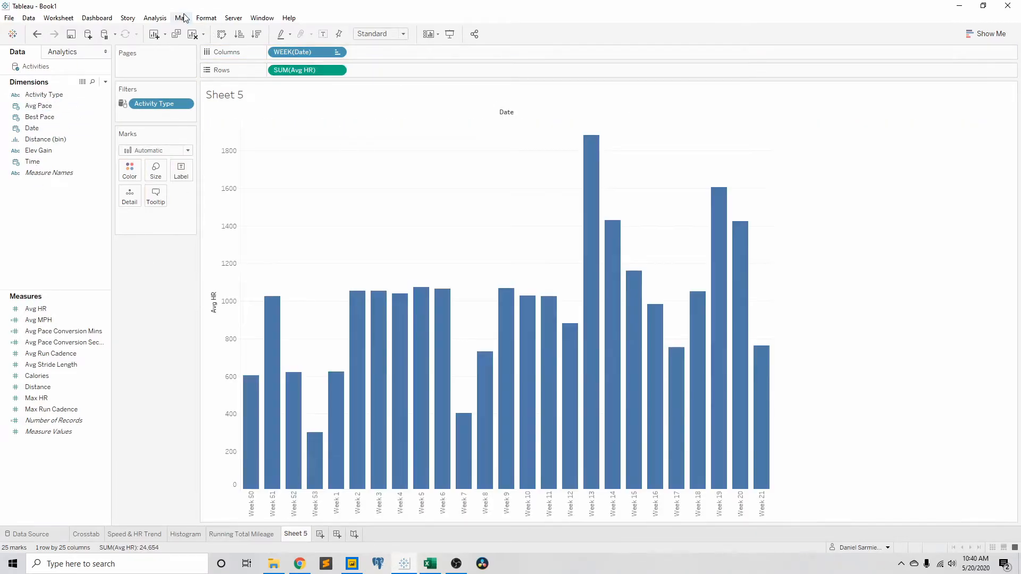
click(155, 18)
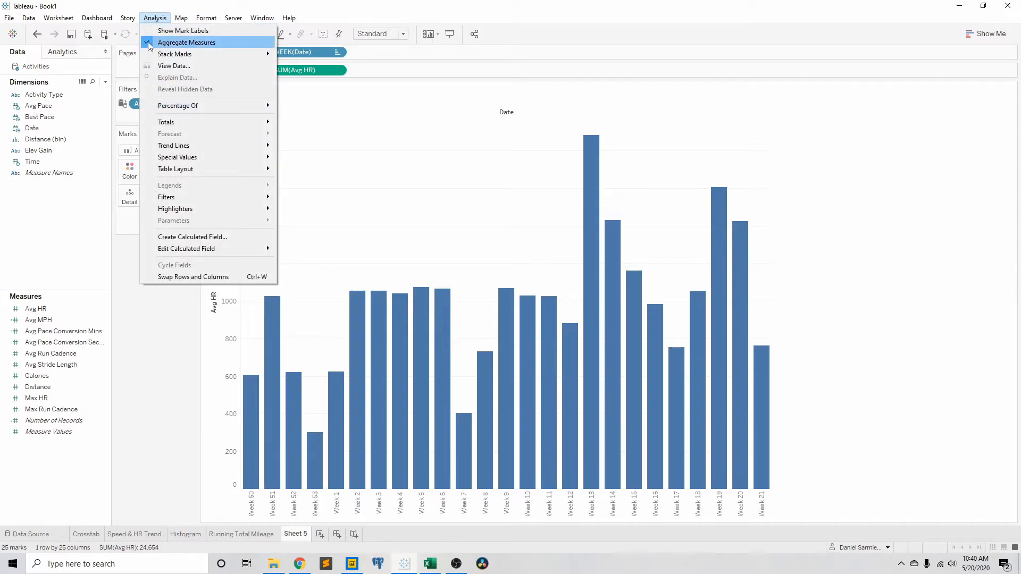
click(154, 42)
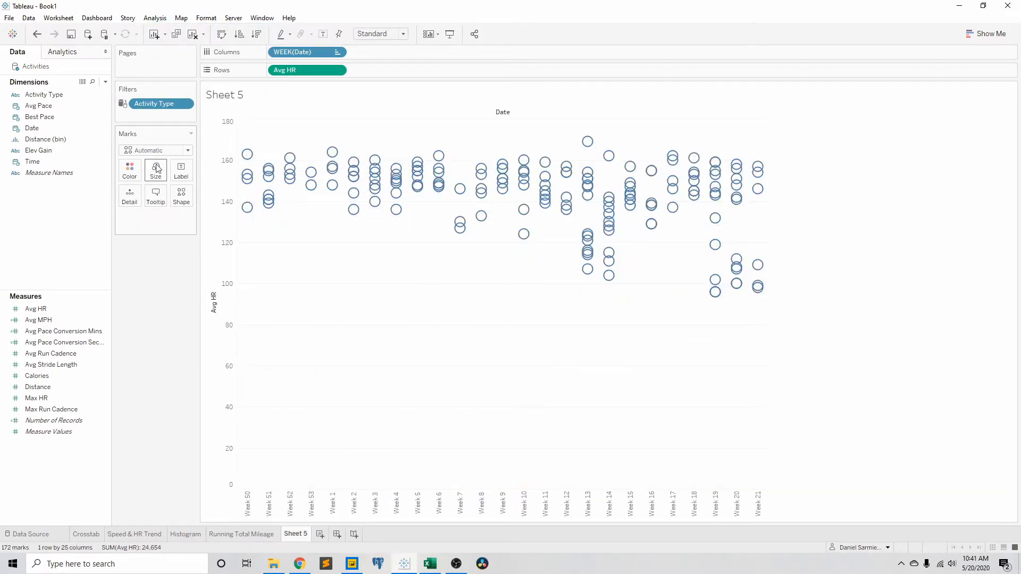
Step: Change the Avg HR mark type to Circle and make the circles slightly larger
click(162, 150)
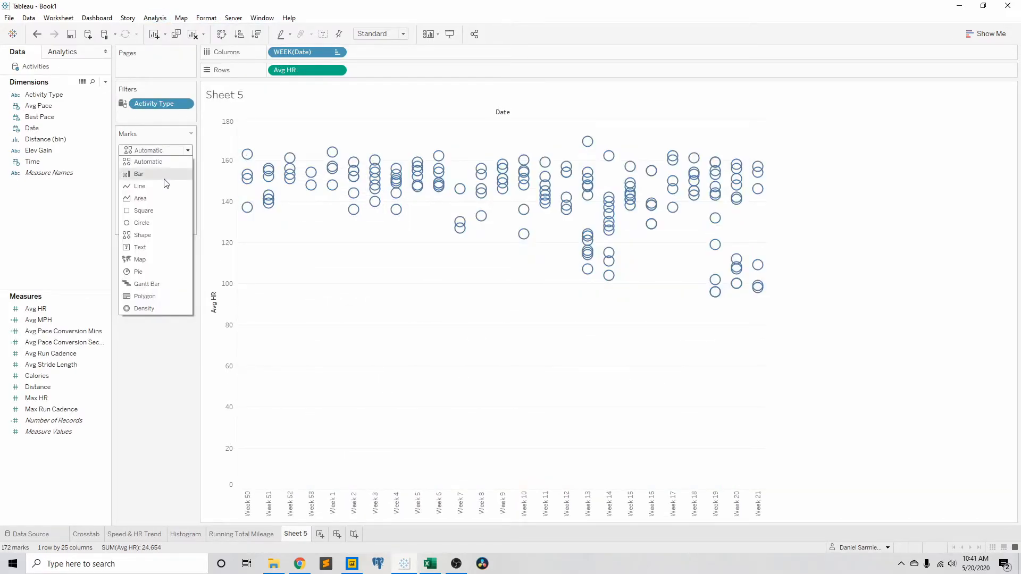
click(157, 220)
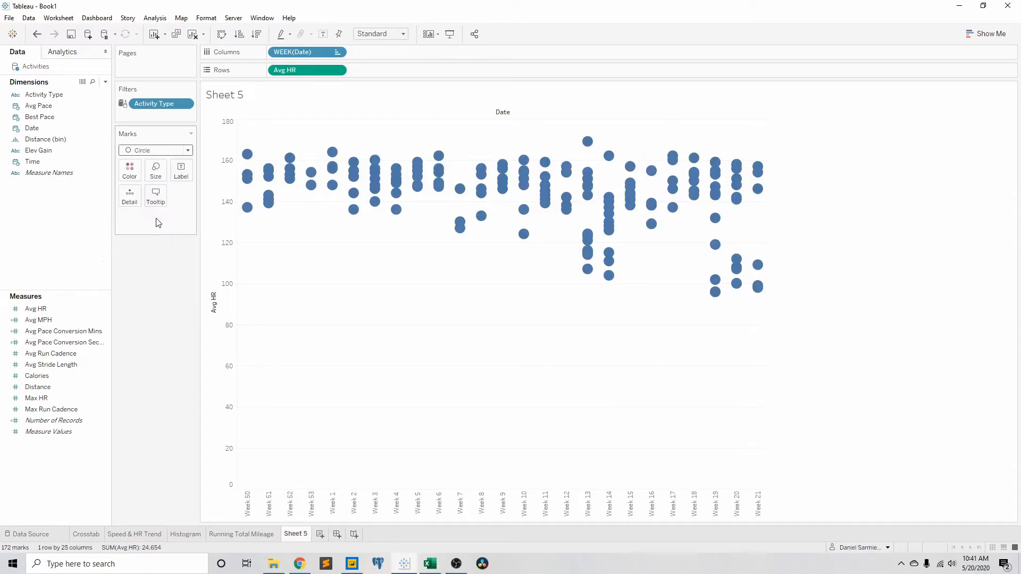
click(167, 150)
click(140, 221)
click(161, 179)
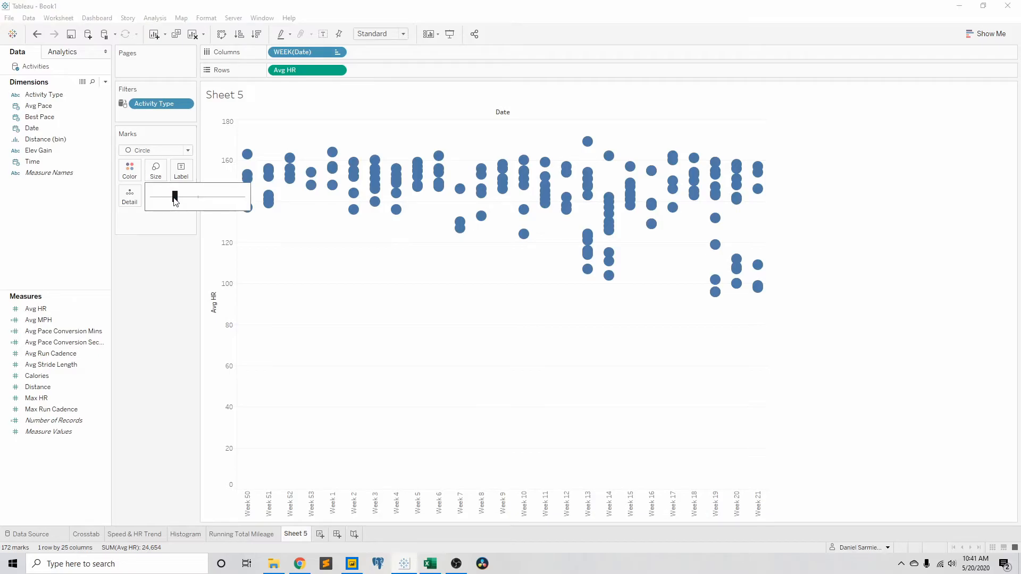
drag(174, 198, 169, 198)
click(178, 198)
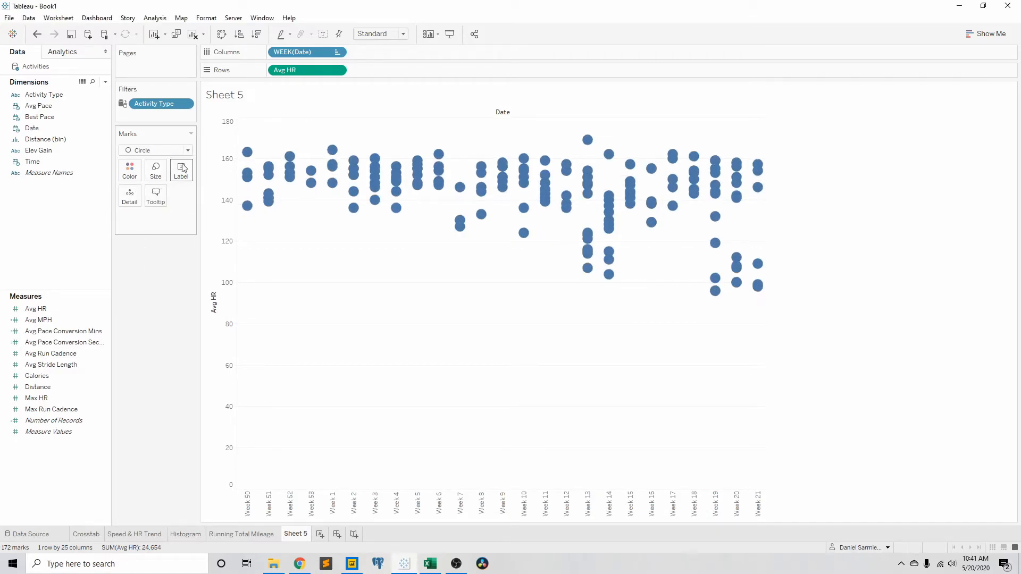
Step: Set the circle marks to 69% opacity with the border set to None
click(129, 170)
drag(181, 294, 179, 294)
click(184, 319)
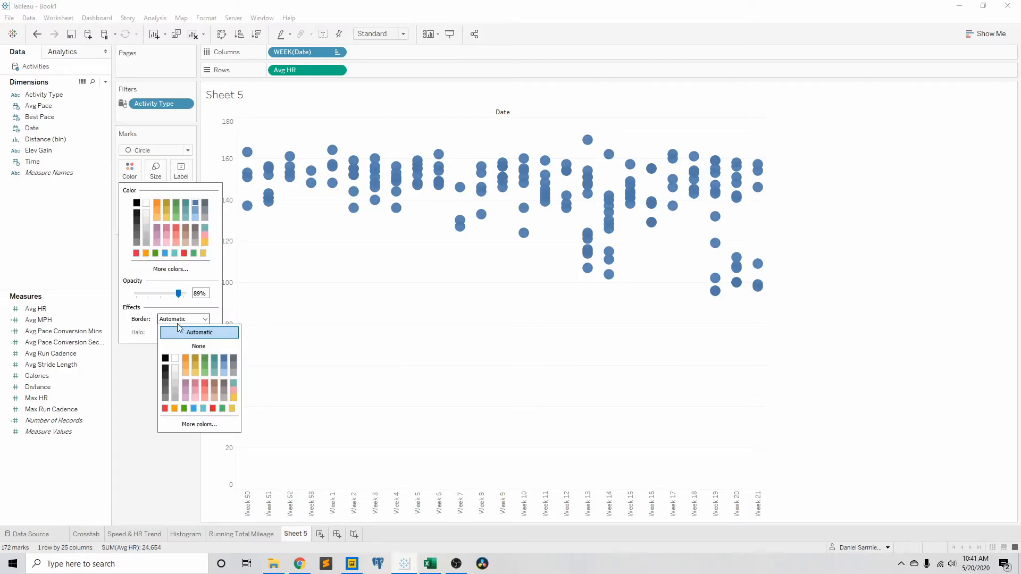
click(169, 296)
click(173, 380)
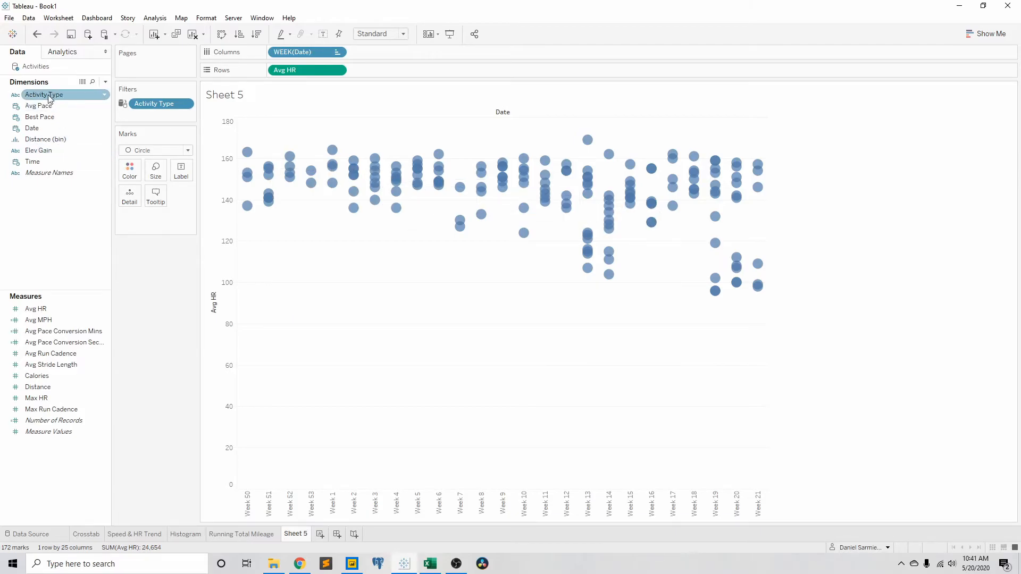
Step: Filter Sheet 5 by an Avg MPH range of values with a raised minimum that excludes the slowest activities
click(52, 174)
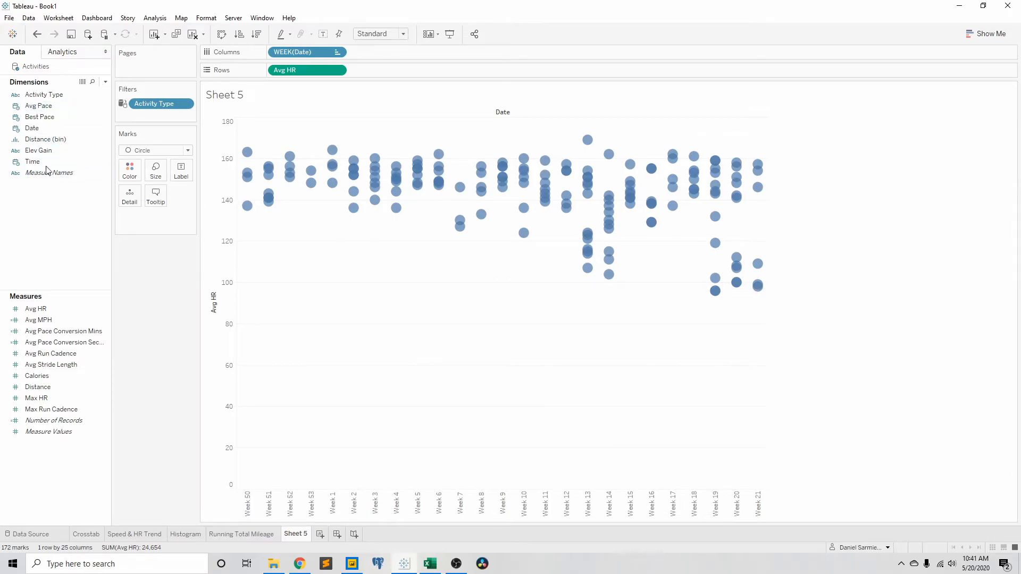
drag(38, 319, 160, 114)
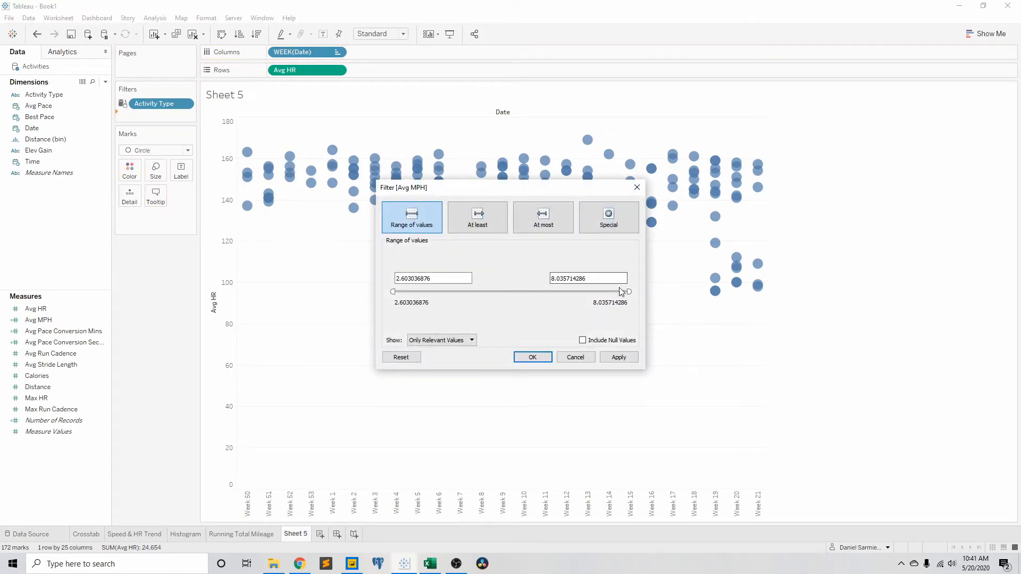
drag(394, 291, 455, 294)
click(538, 364)
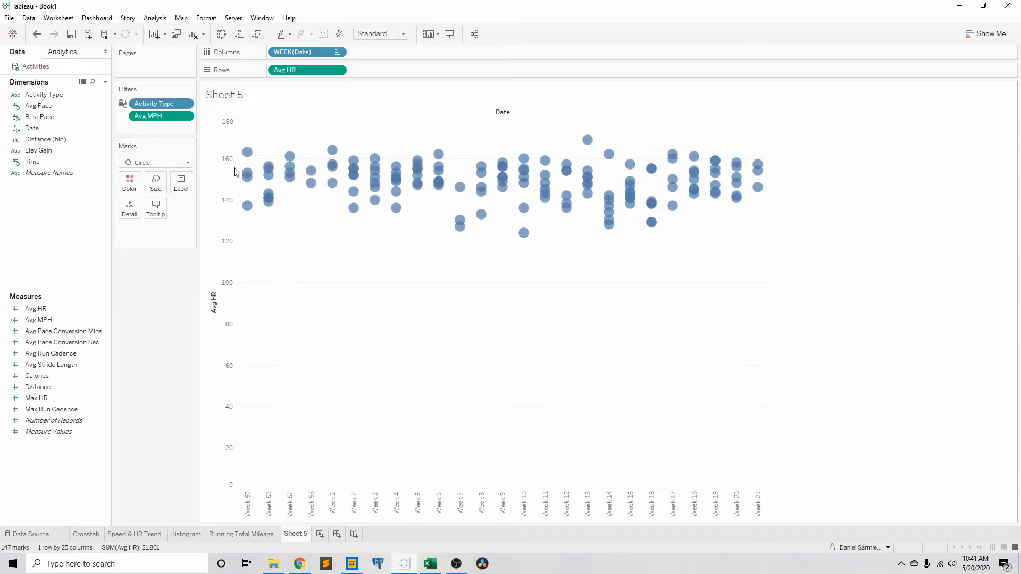
Step: Add a box plot to the weekly Avg HR chart with the Modern style and Light Gray fill
click(63, 51)
drag(35, 281, 294, 129)
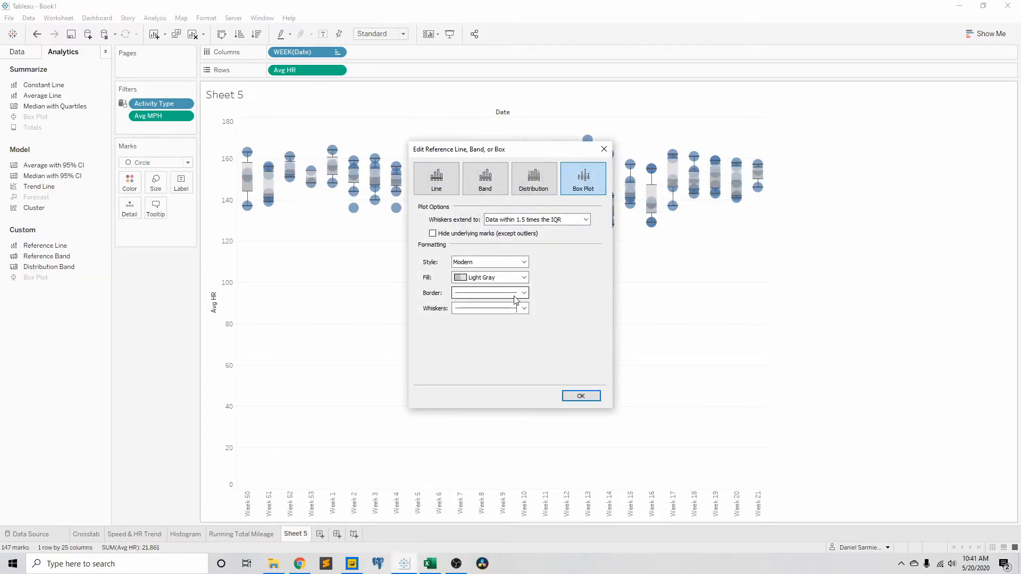
click(495, 278)
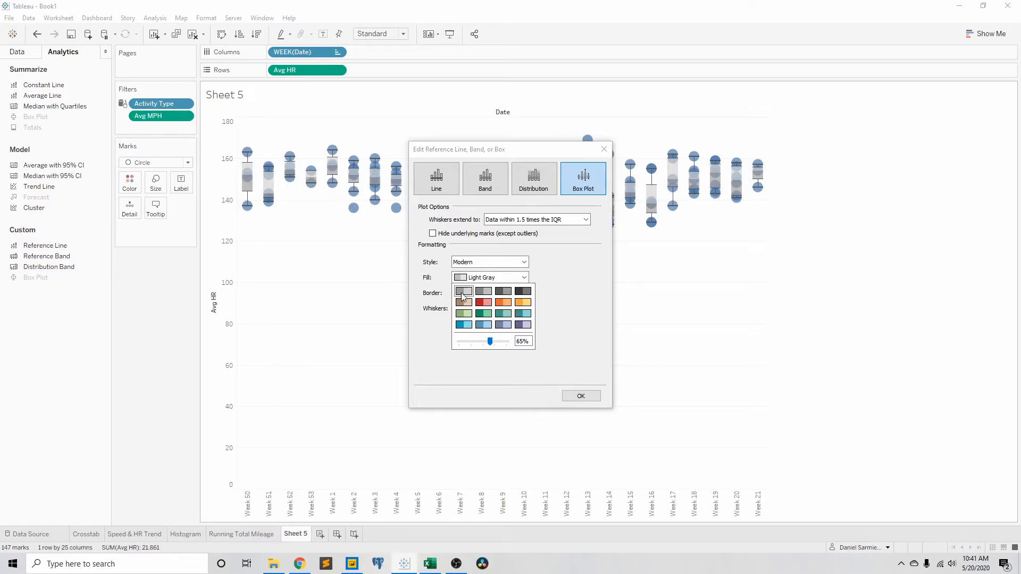
click(581, 396)
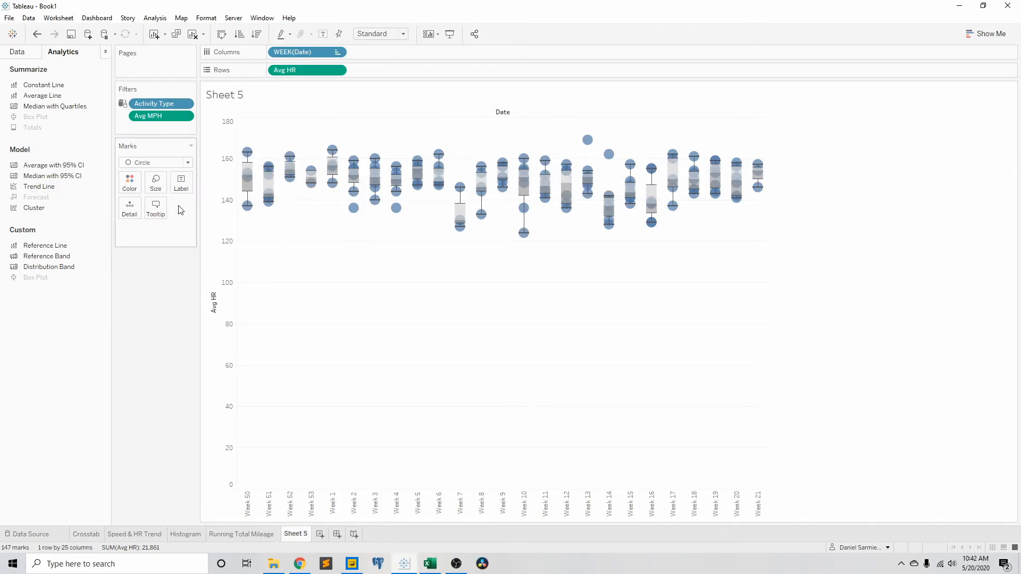
Step: Size the heart rate circles by Distance and enlarge the overall mark size
click(21, 53)
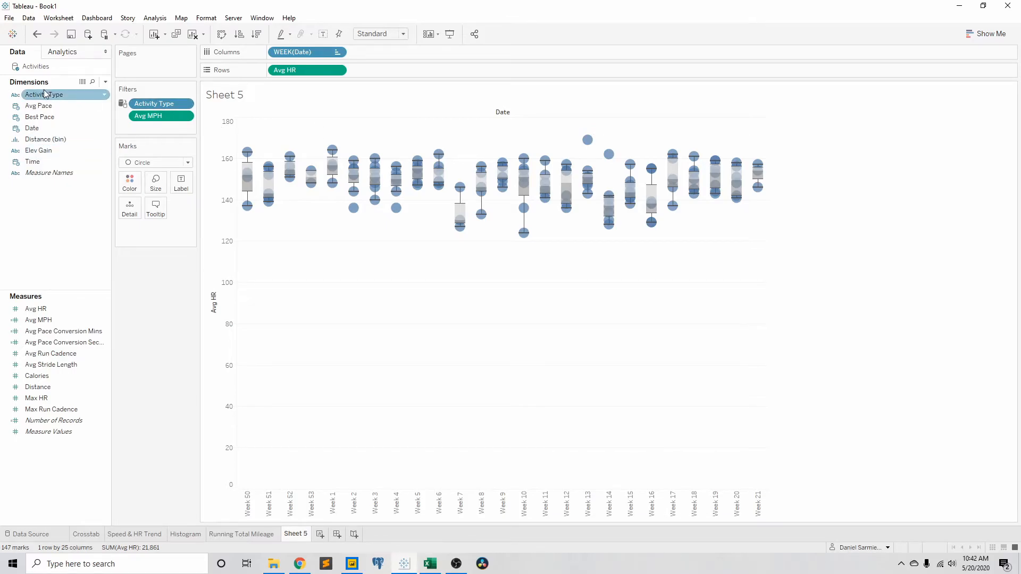
mouse_move(381, 214)
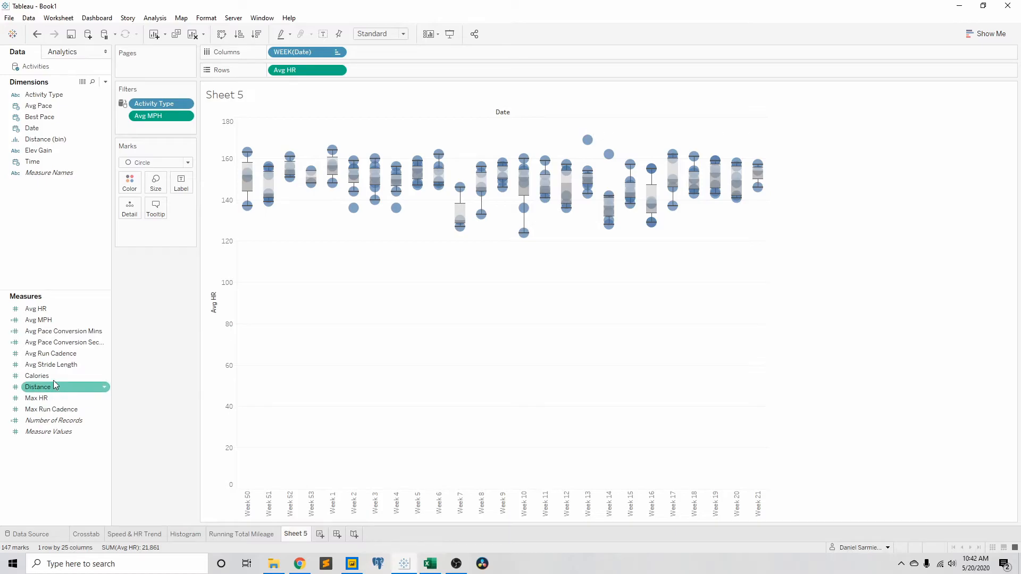
drag(52, 388, 155, 191)
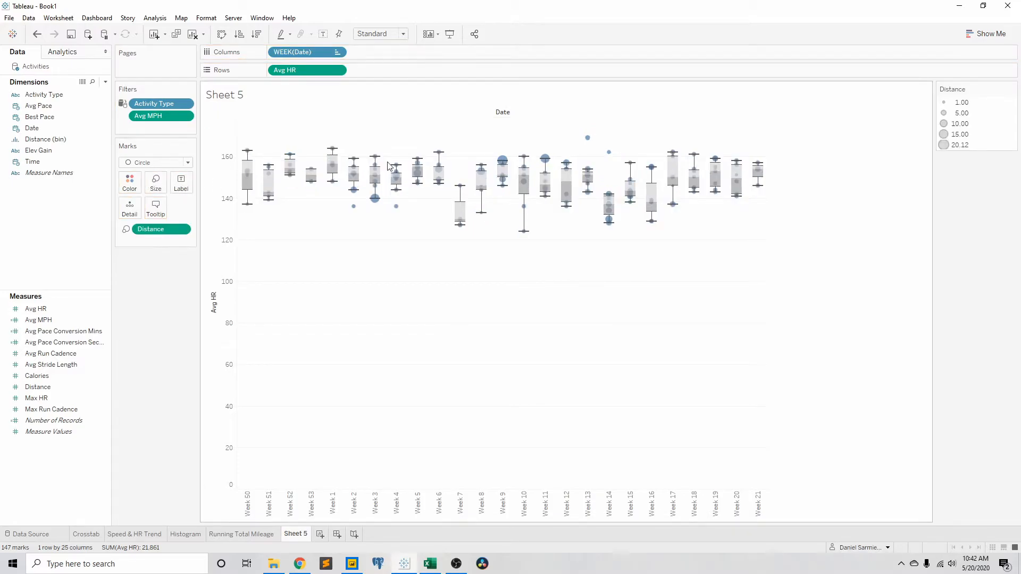
click(155, 183)
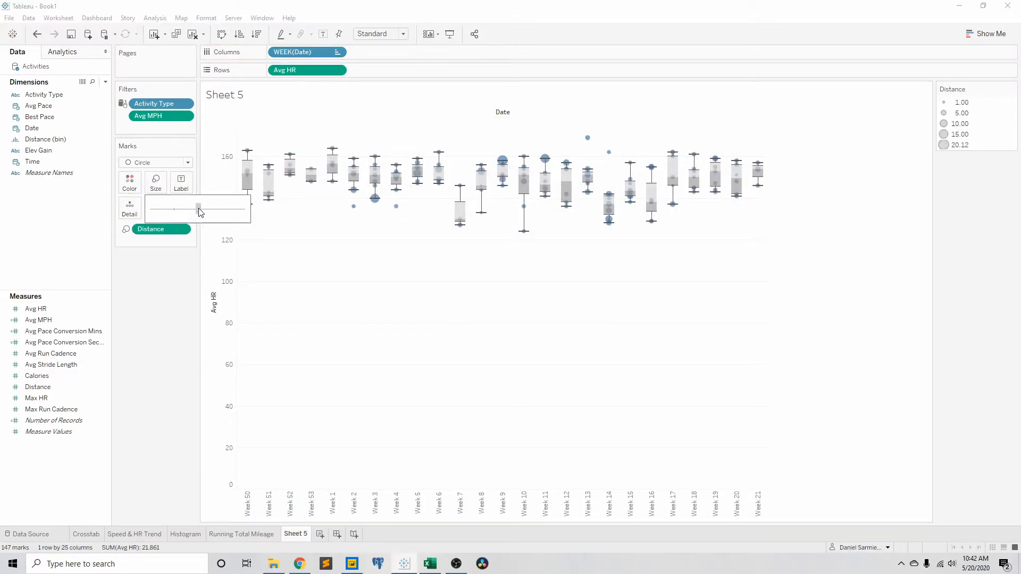
click(199, 210)
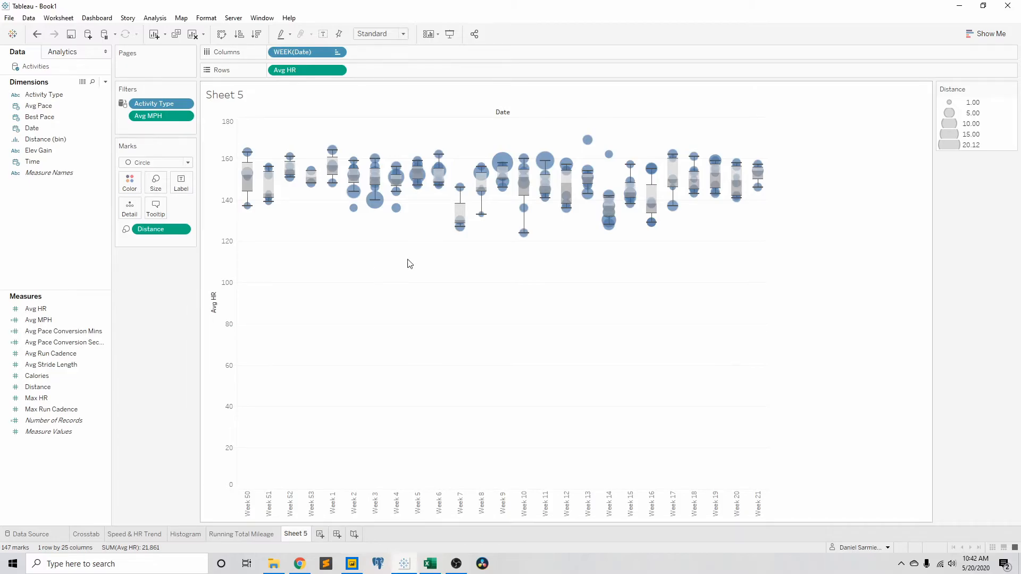
mouse_move(250, 180)
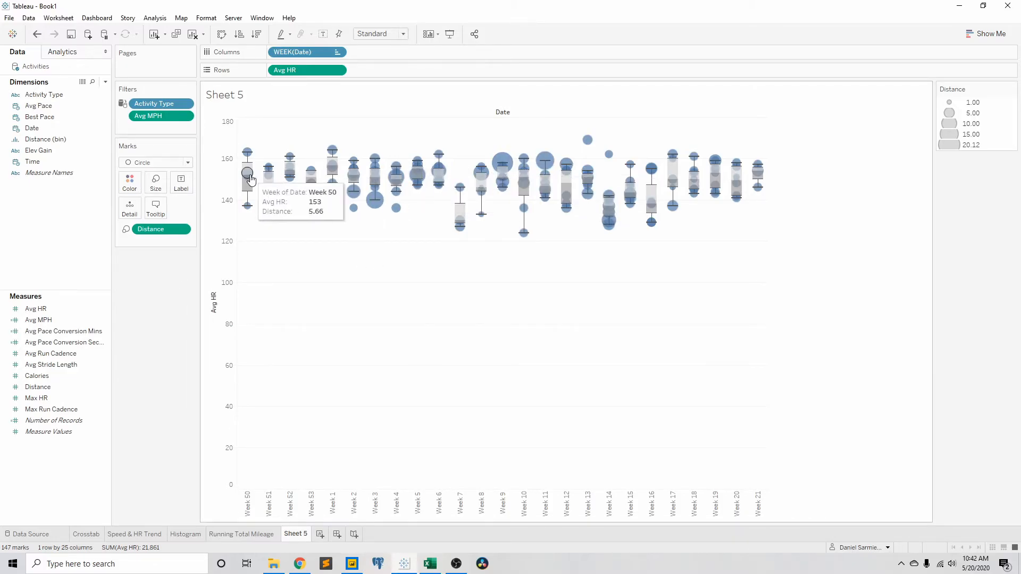
mouse_move(537, 166)
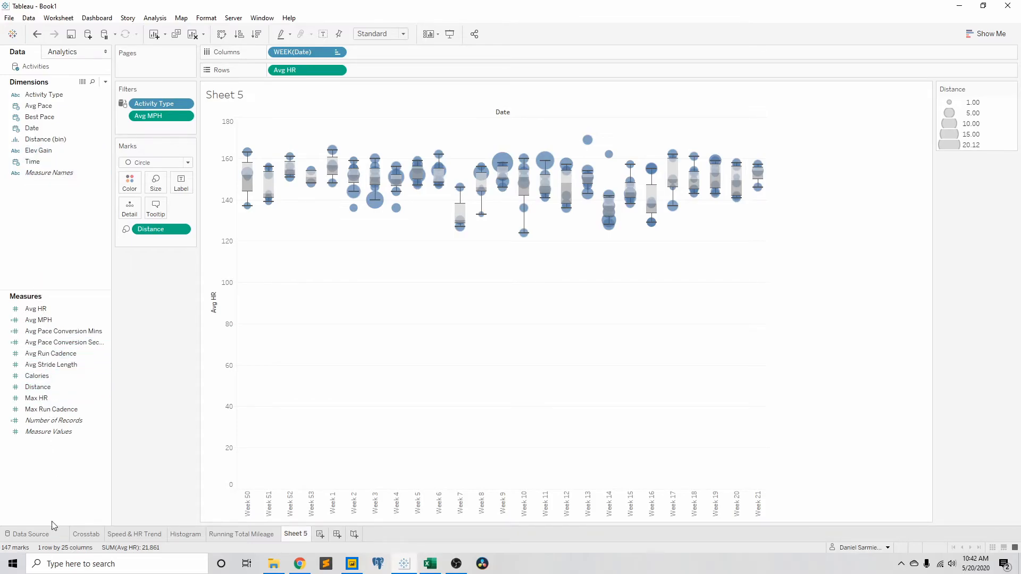
Step: Change the Elev Gain field's data type to Number (whole) in the Activities data source
click(30, 534)
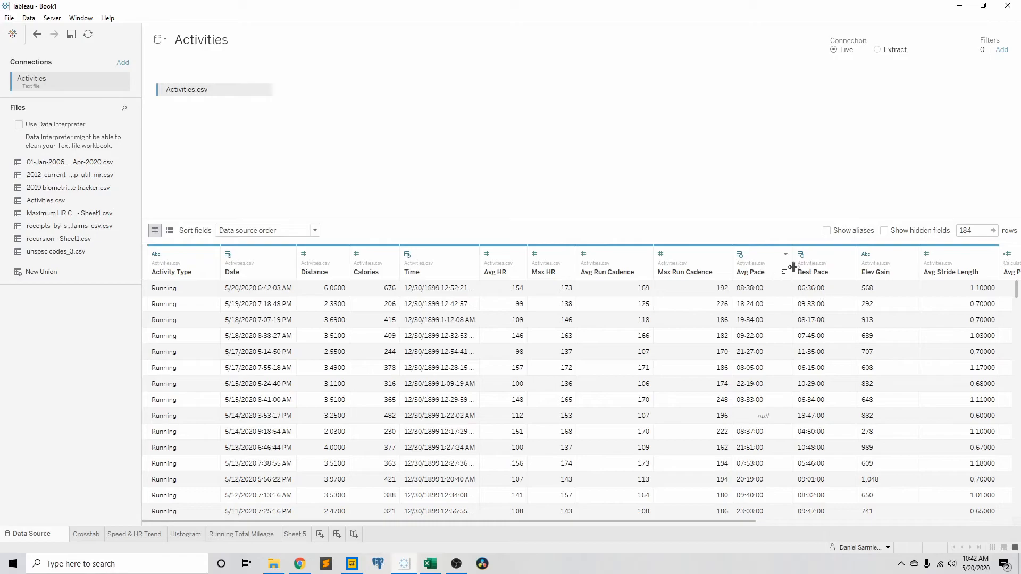
drag(716, 522, 966, 533)
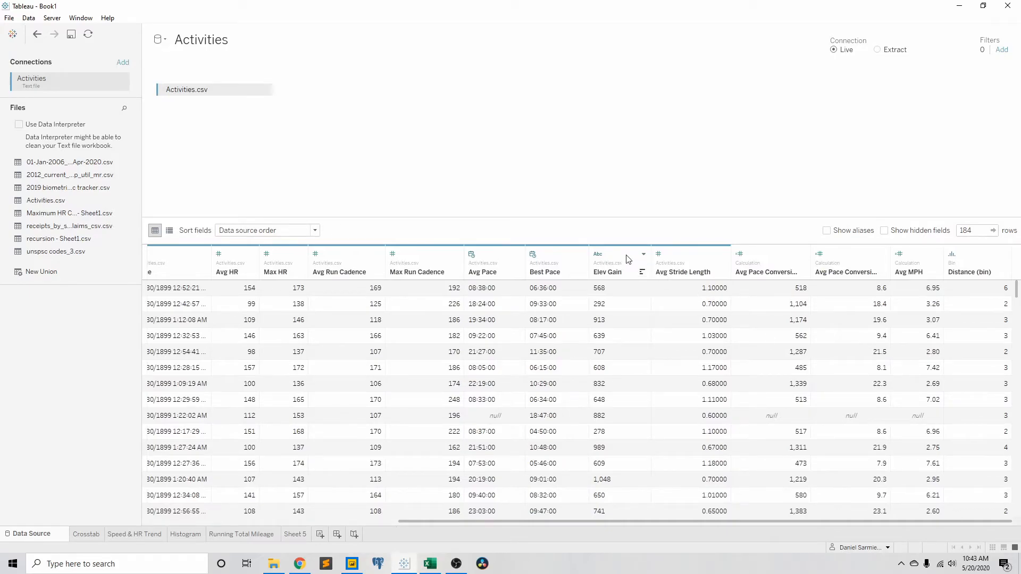
click(599, 255)
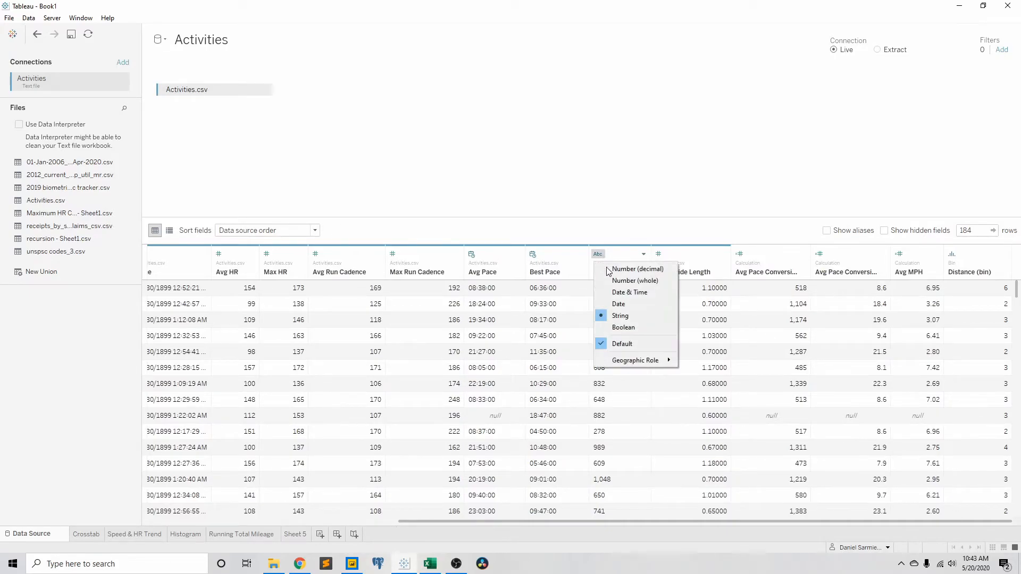
click(628, 280)
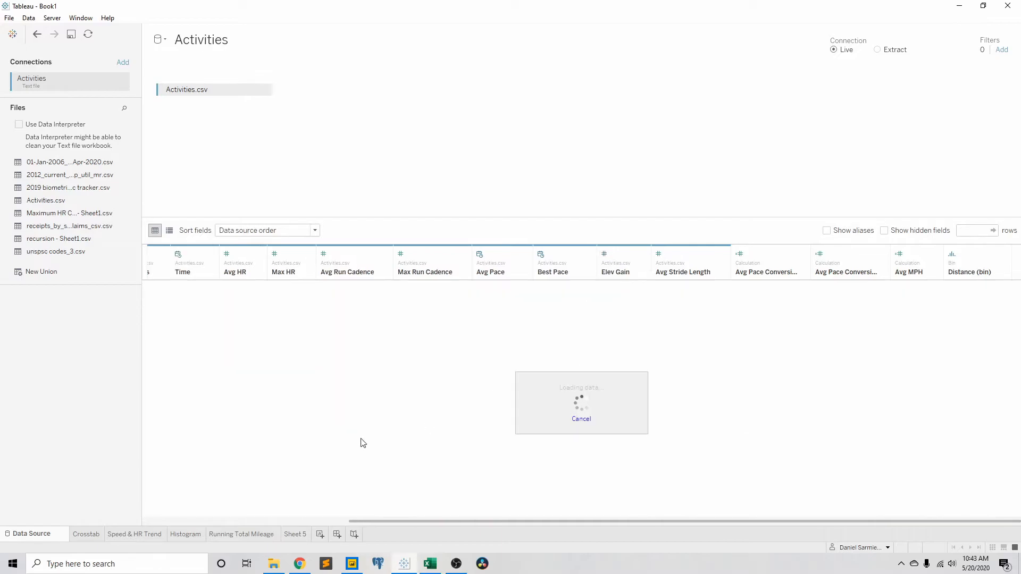
Step: Color the heart rate circles on Sheet 5 by Elev Gain, and look at the Histogram sheet for comparison
click(295, 536)
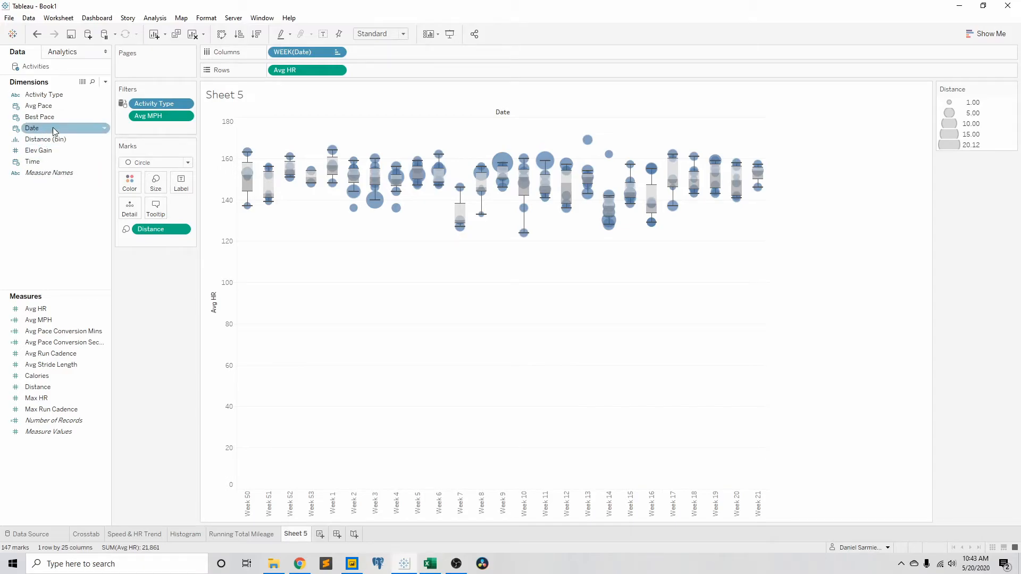
drag(47, 152, 131, 184)
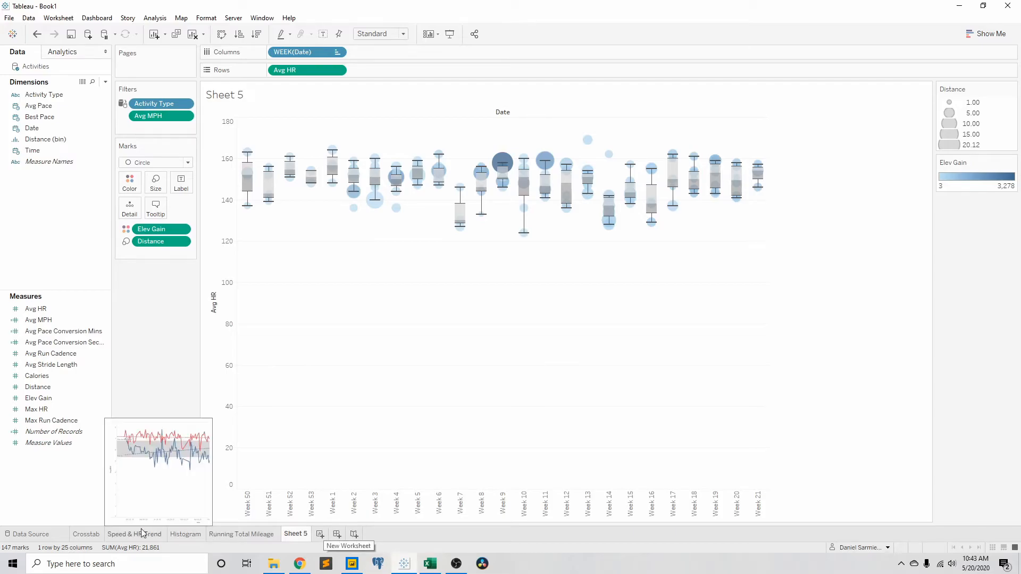
click(185, 534)
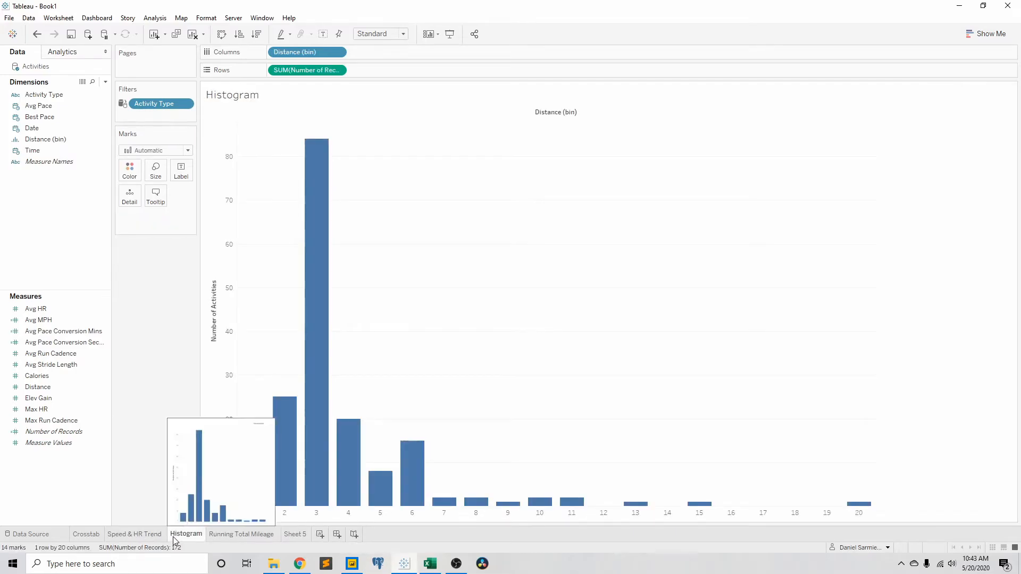
click(295, 534)
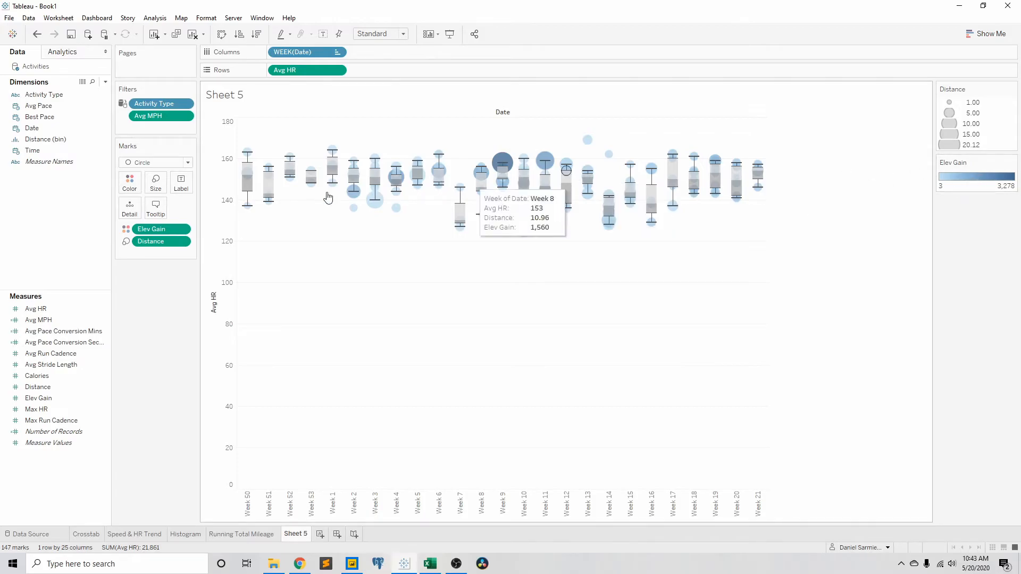
Step: Change the Elev Gain color palette of the heart rate circles to Red-Blue Diverging
click(130, 182)
click(167, 218)
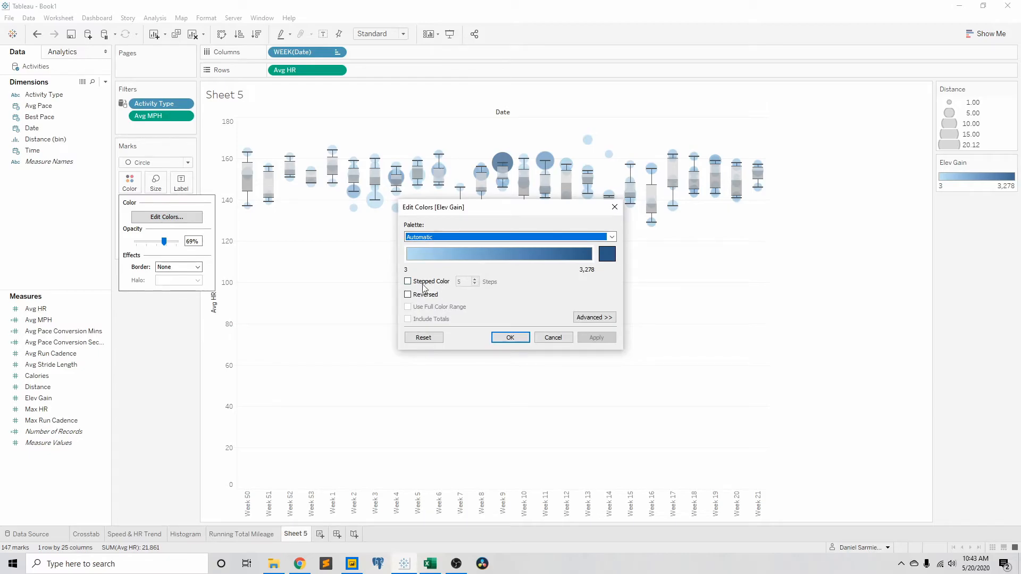
click(551, 239)
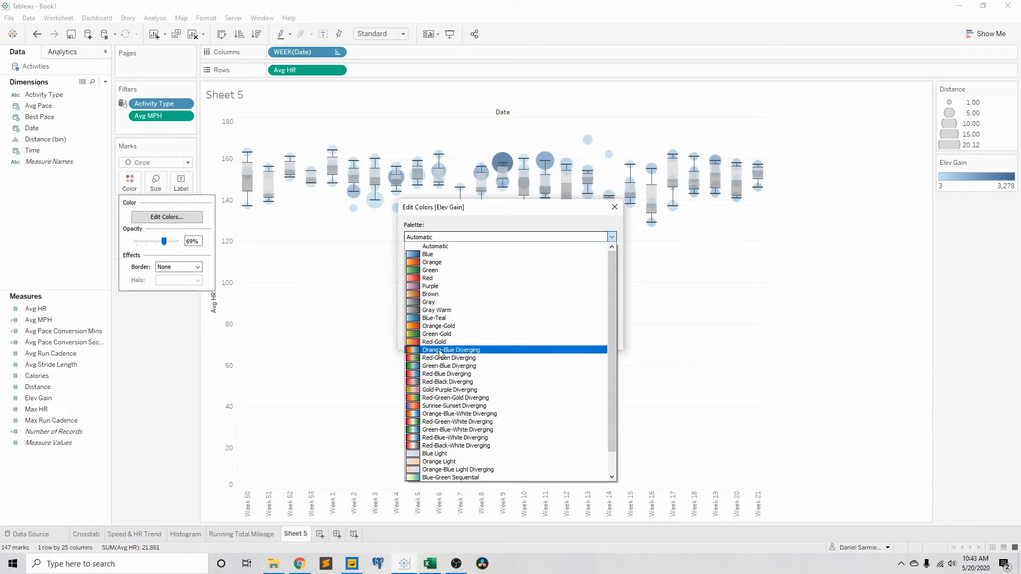
click(441, 374)
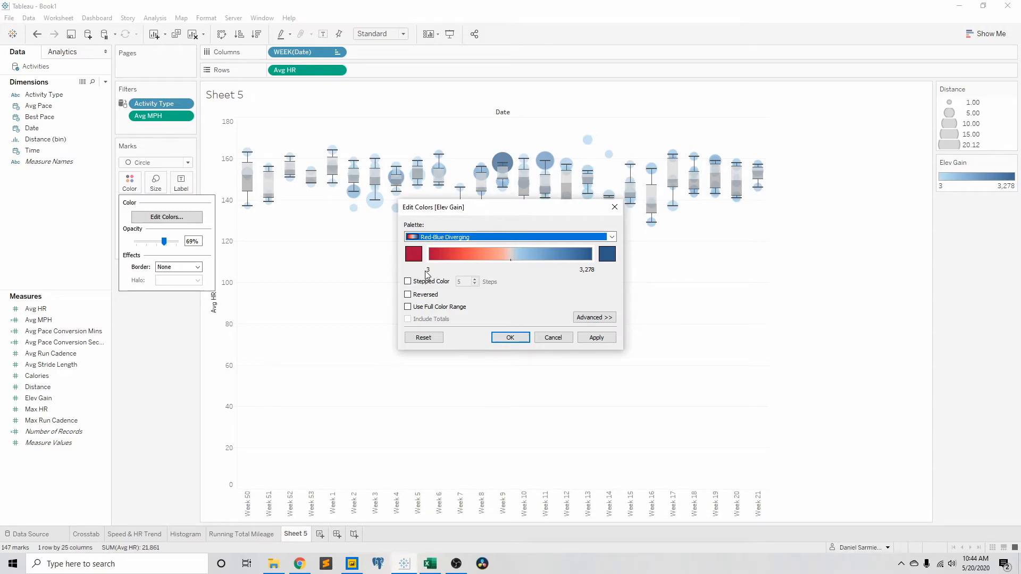
Step: Fix the Elev Gain color range to start at 3 and end at 3,278, with its center at 140, and apply the colors
click(592, 317)
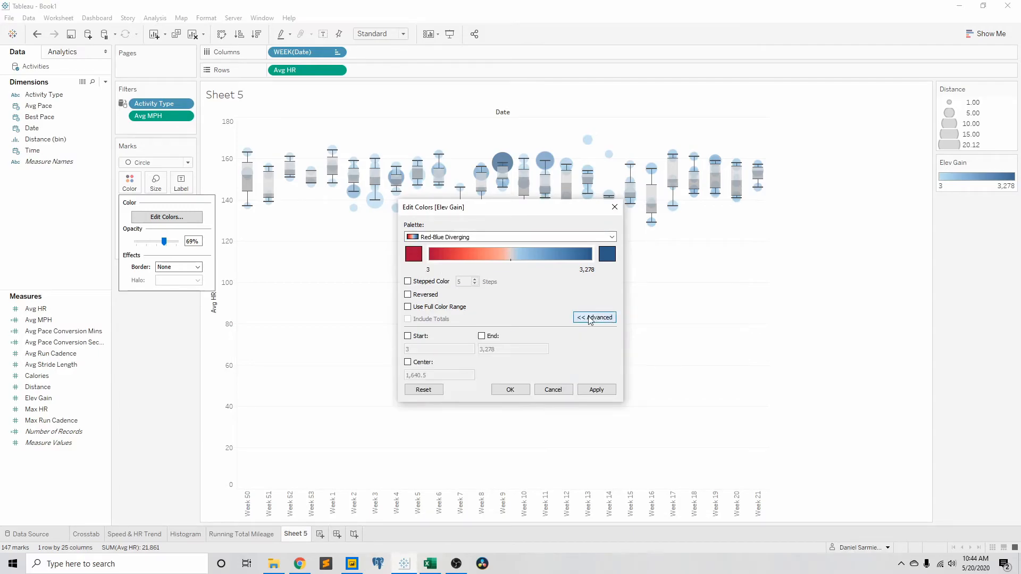
click(408, 336)
click(482, 336)
click(408, 362)
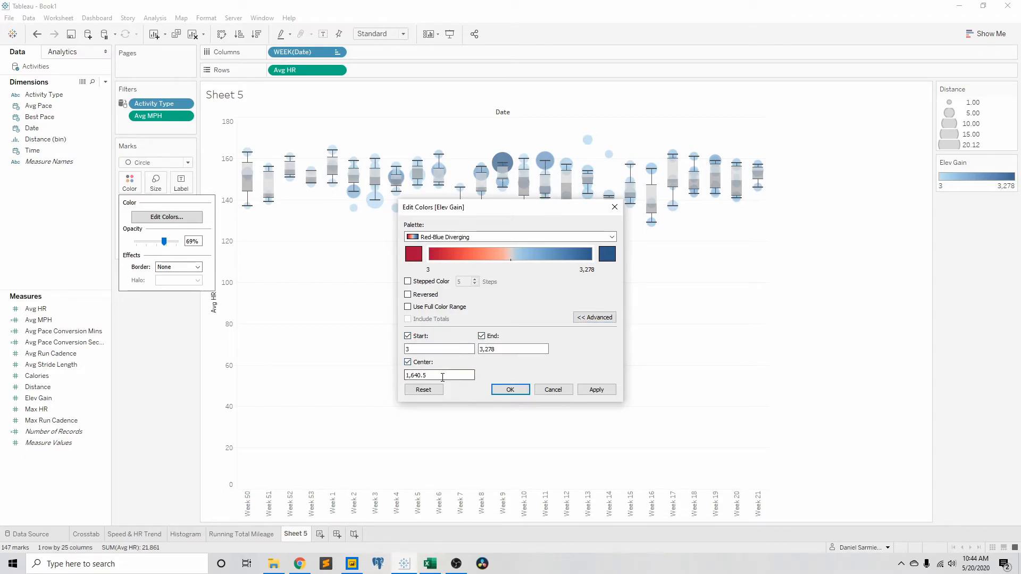
drag(420, 379, 398, 380)
text(140)
click(509, 389)
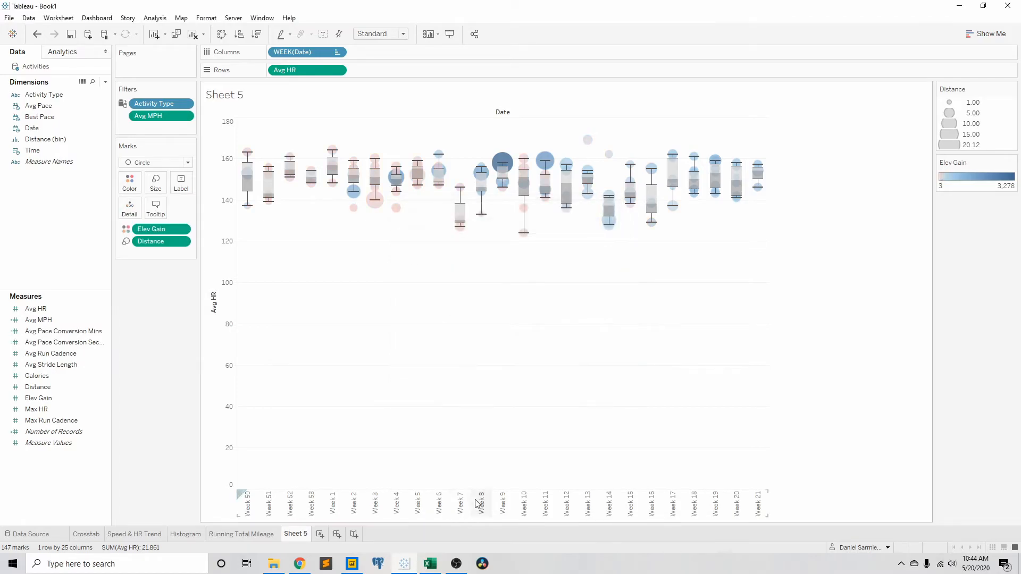
Step: Create a new worksheet and display the median of Elev Gain on it
click(323, 535)
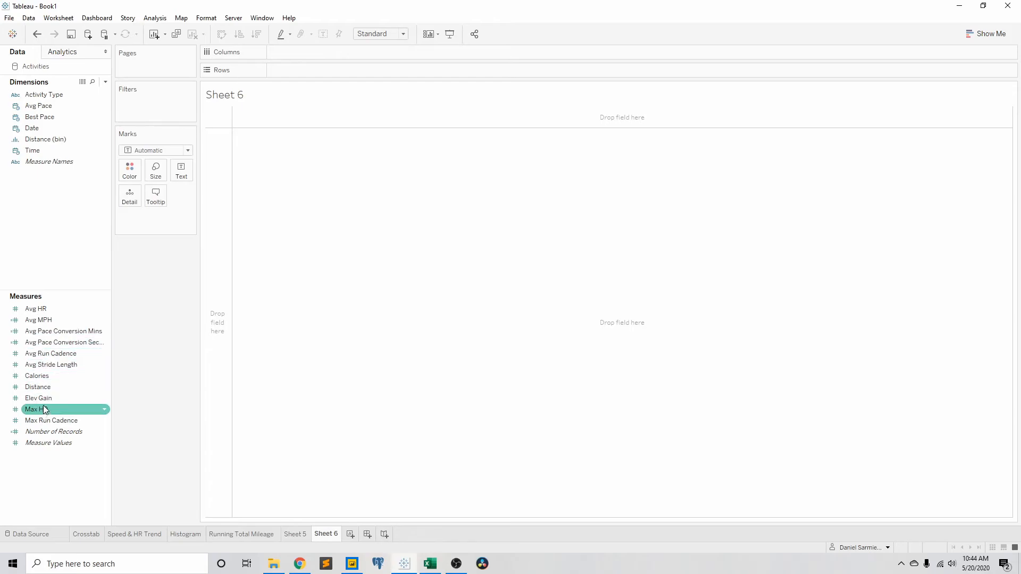
drag(45, 410, 269, 231)
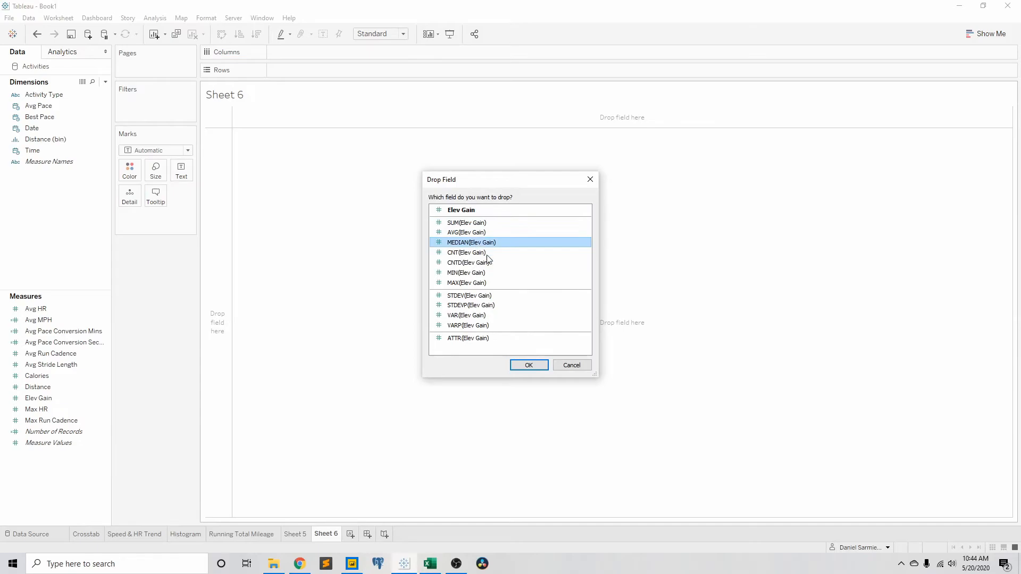
click(538, 366)
mouse_move(234, 116)
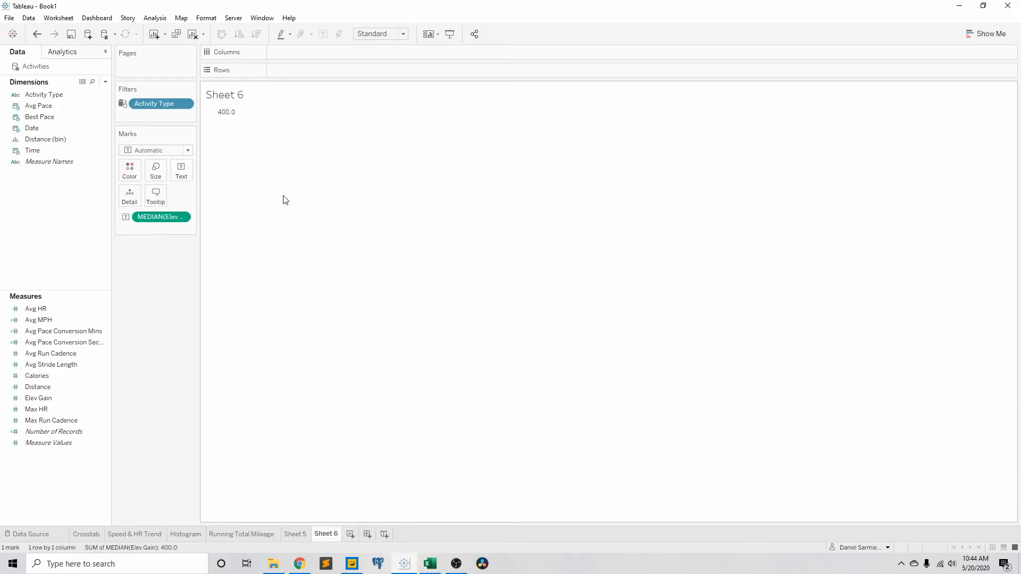
Step: Set the center of the Elev Gain color scale on Sheet 5 to the median elevation gain, 400
click(294, 534)
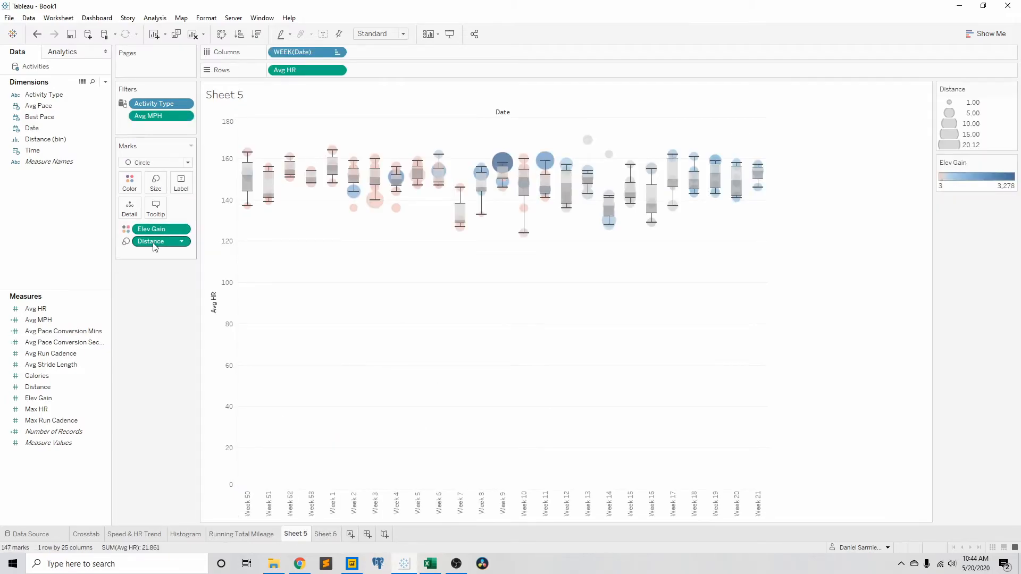
click(137, 184)
click(166, 216)
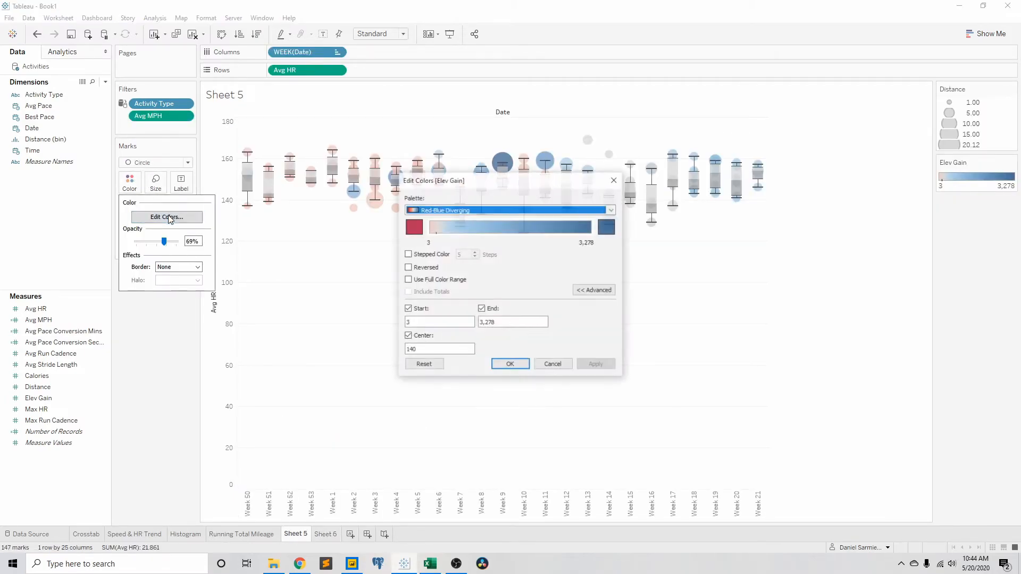
double_click(412, 349)
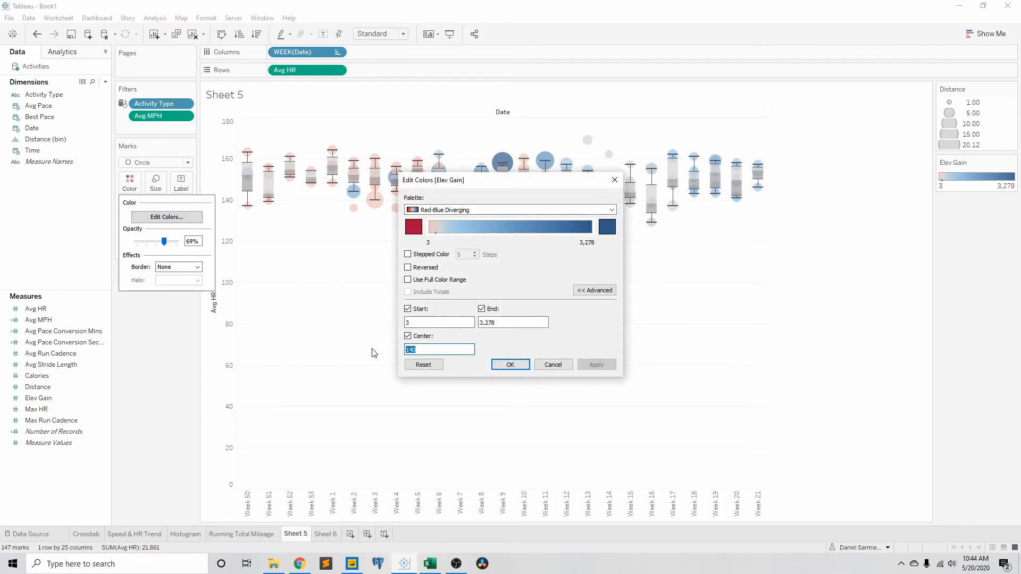
text(4)
click(510, 365)
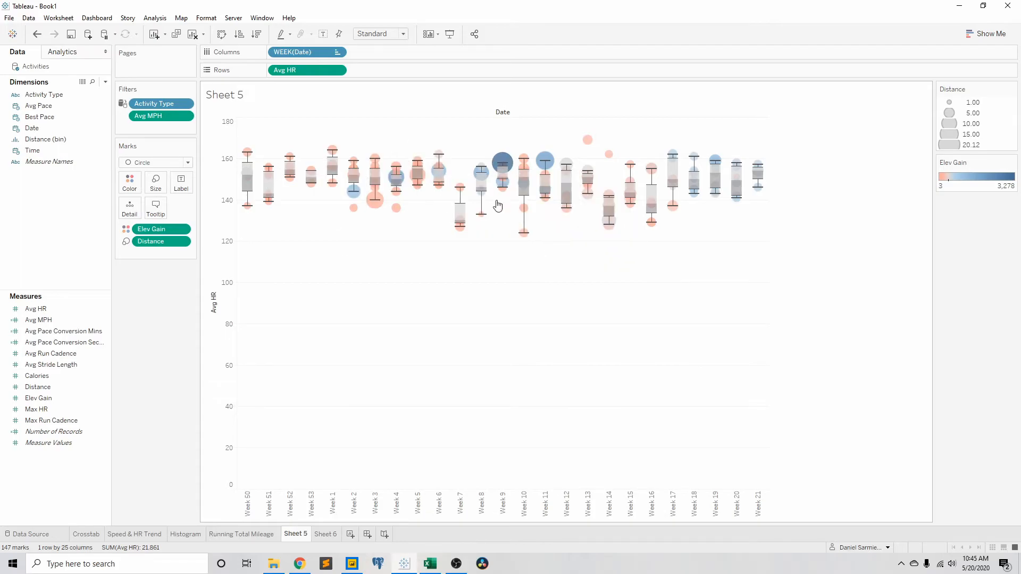
Step: Examine the weekly heart rate circles and box plots for their Avg HR, Distance, Elev Gain and whisker details
mouse_move(726, 205)
mouse_move(609, 236)
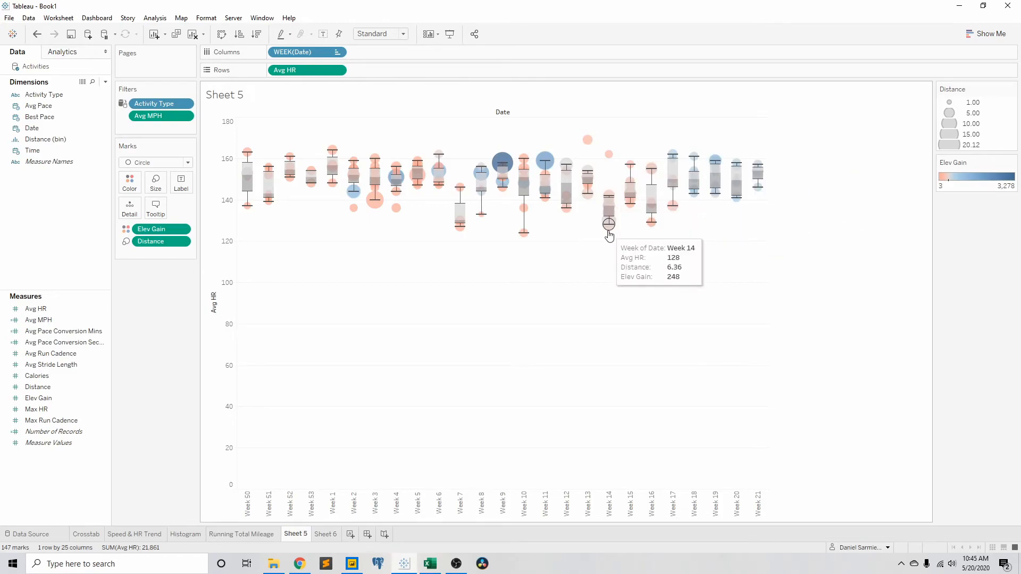
mouse_move(569, 205)
mouse_move(504, 164)
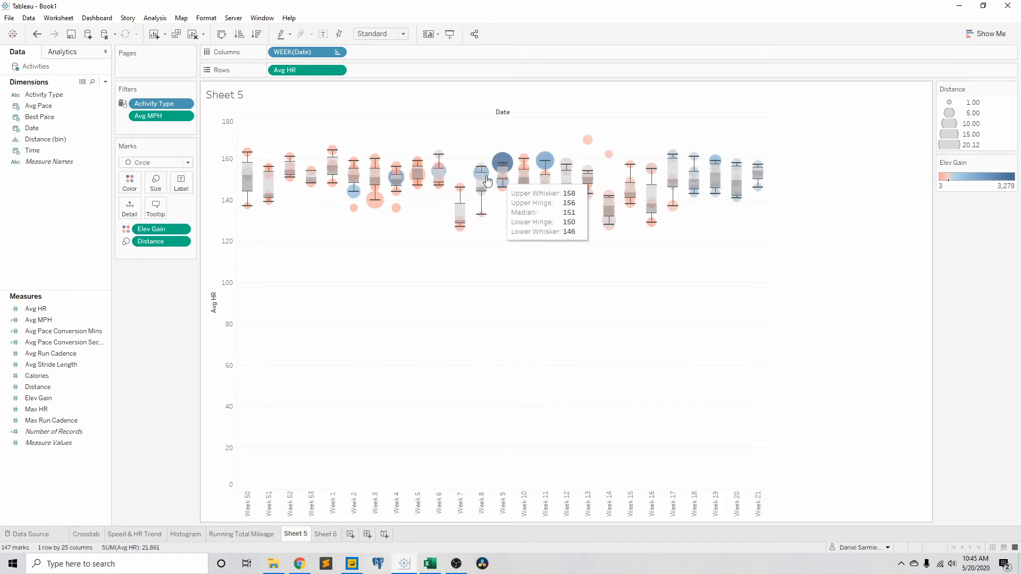
mouse_move(717, 166)
mouse_move(684, 161)
mouse_move(651, 168)
mouse_move(630, 208)
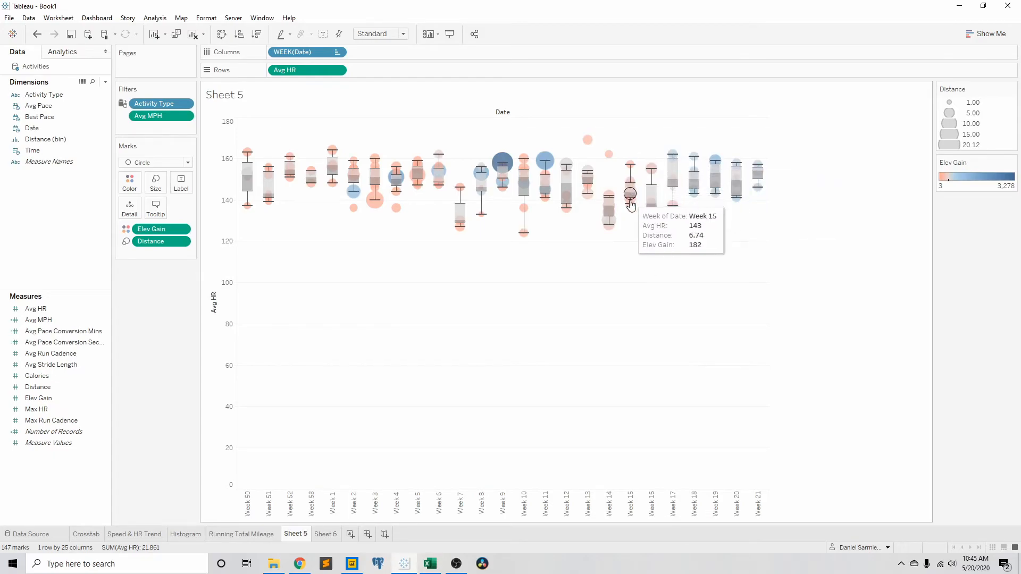
mouse_move(394, 196)
mouse_move(268, 178)
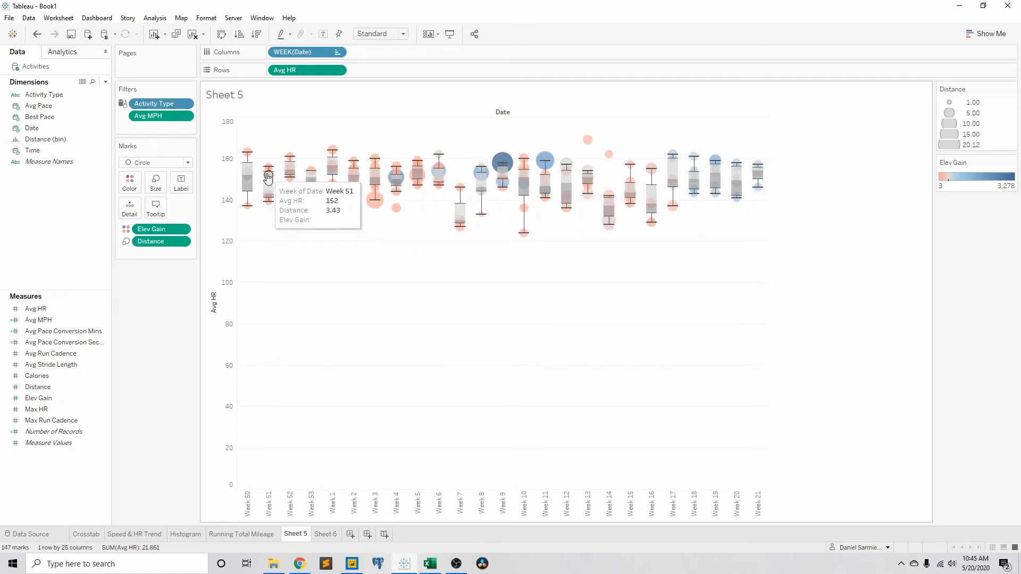
mouse_move(340, 176)
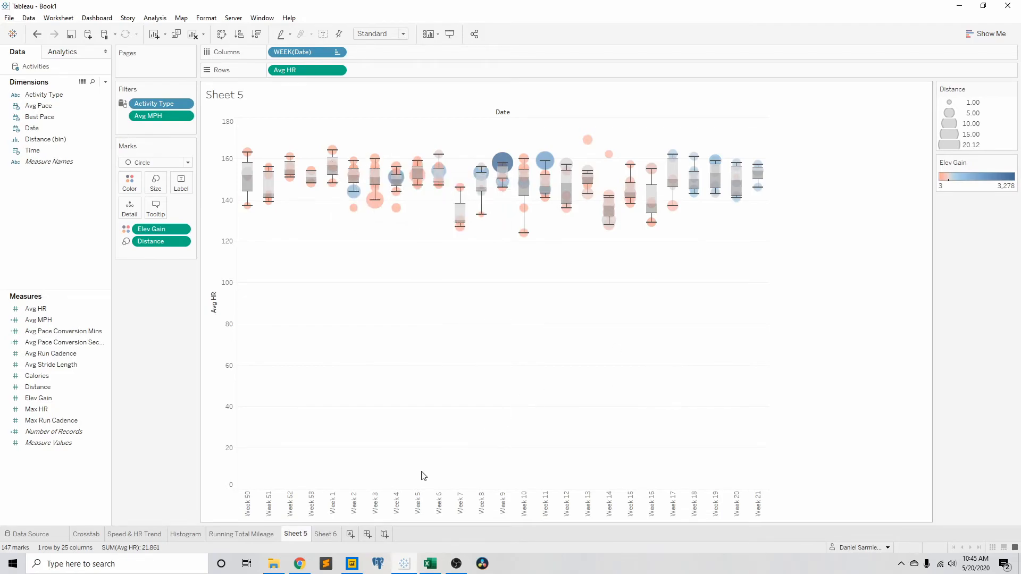
Step: Rename Sheet 5 as "HR with context"
double_click(296, 534)
text(HR with context)
key(Return)
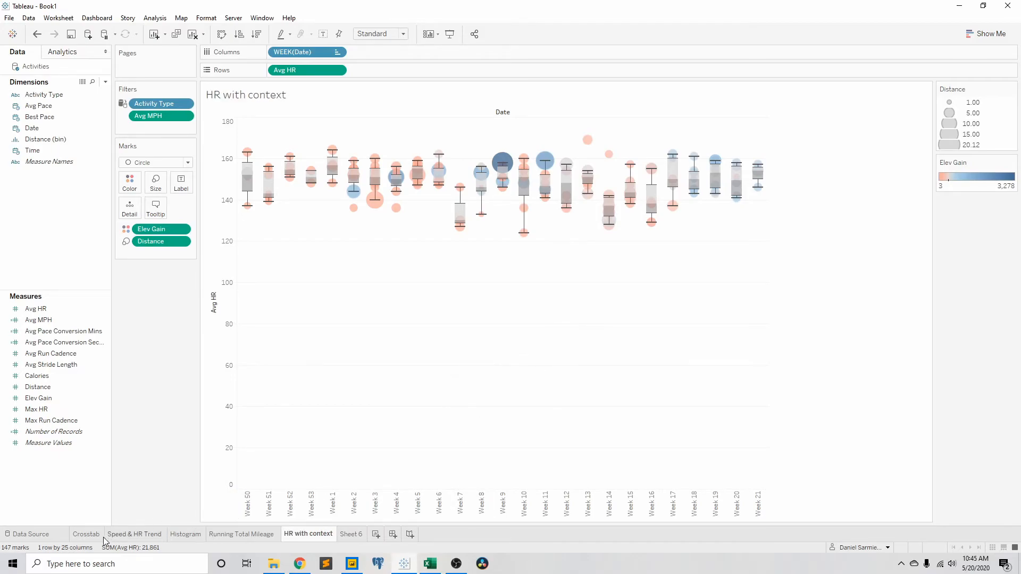
Step: Look through the finished chart sheets and remove the median Elev Gain field from Sheet 6
click(125, 535)
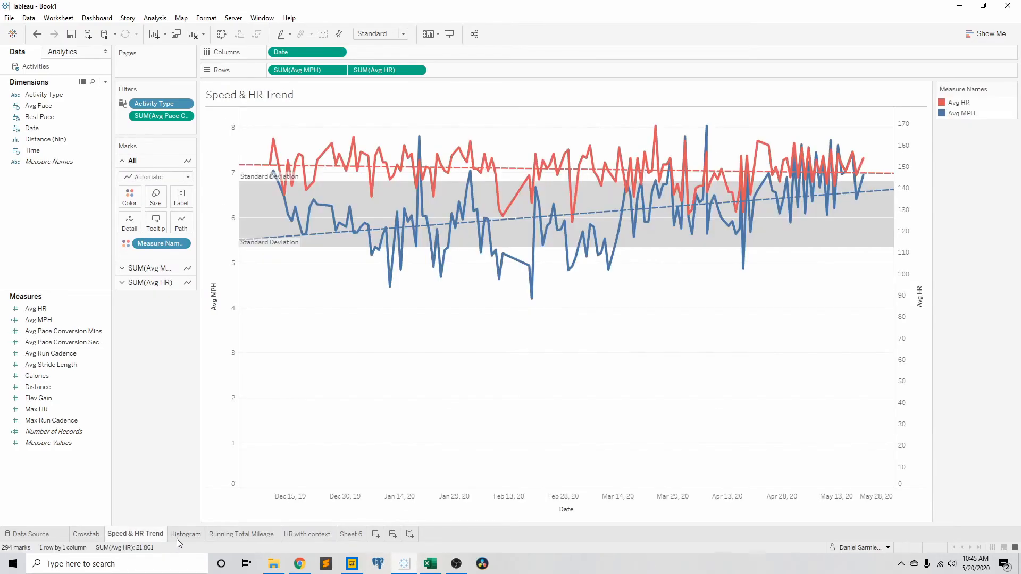
click(184, 535)
click(239, 536)
click(308, 535)
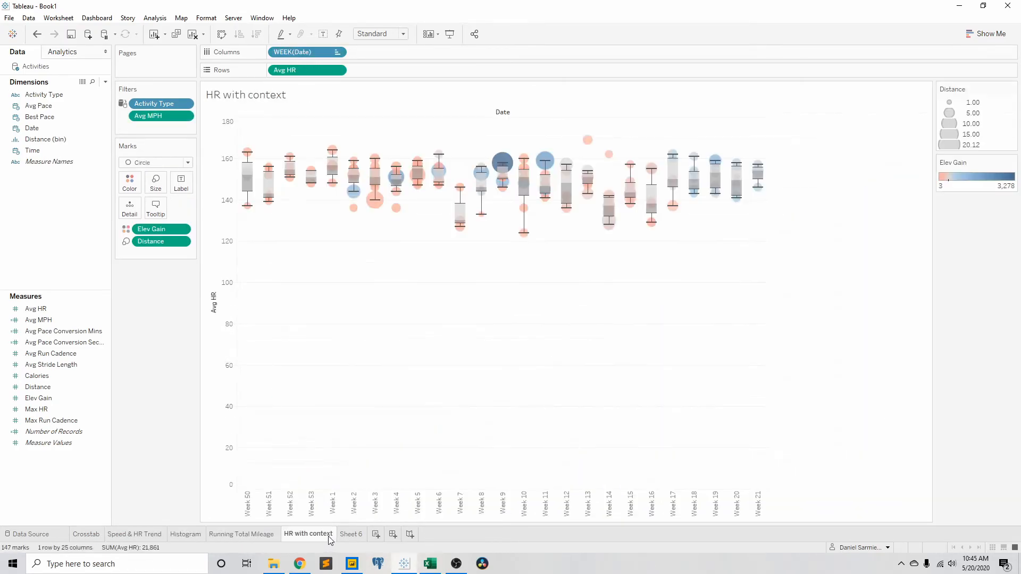
click(345, 536)
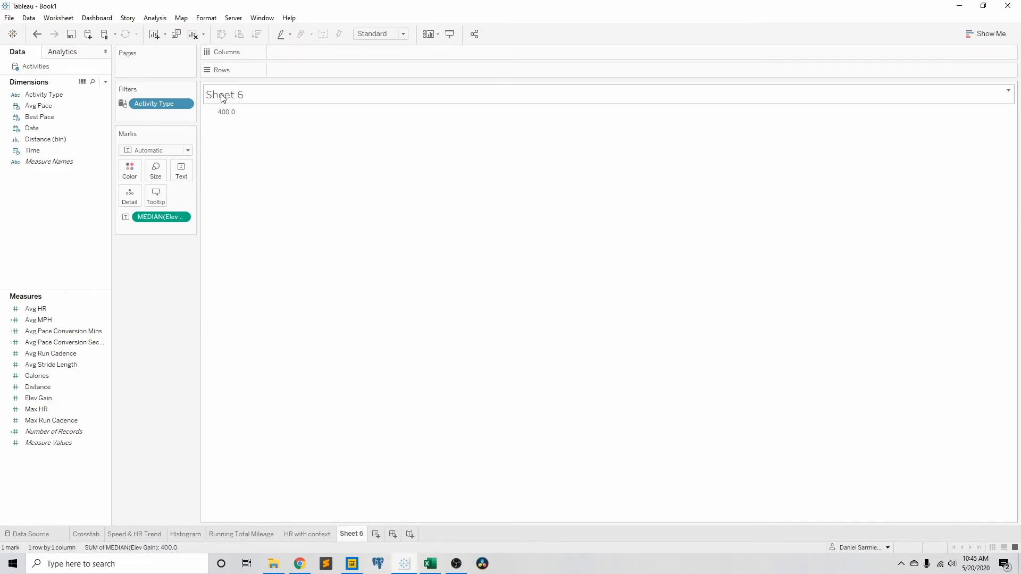
drag(160, 216, 158, 246)
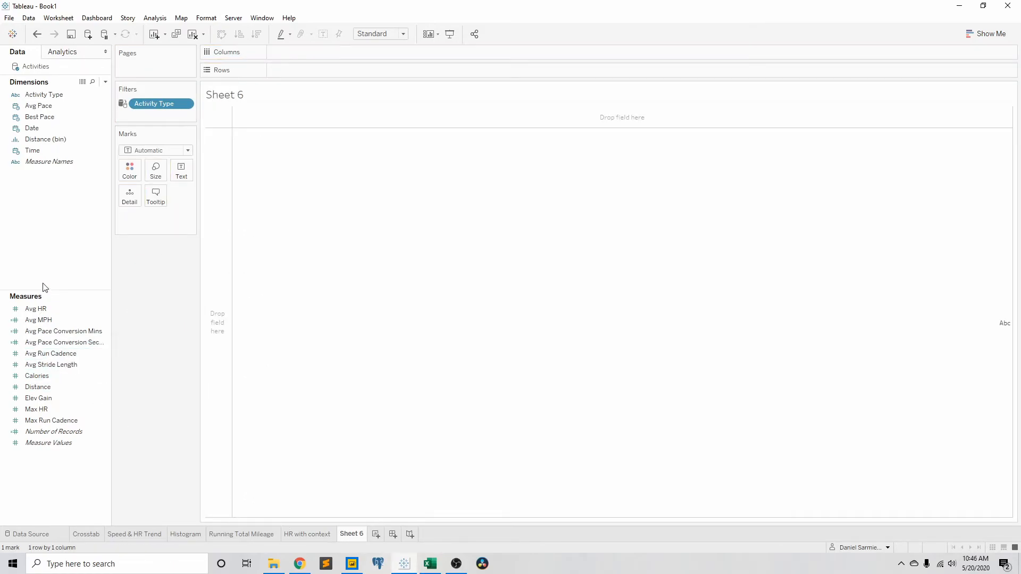
click(48, 365)
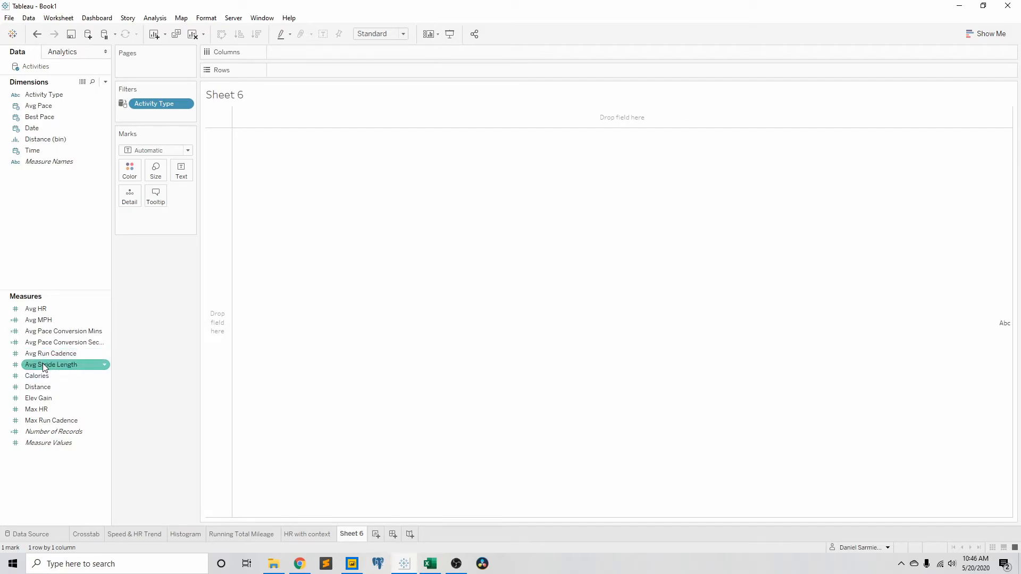
click(53, 243)
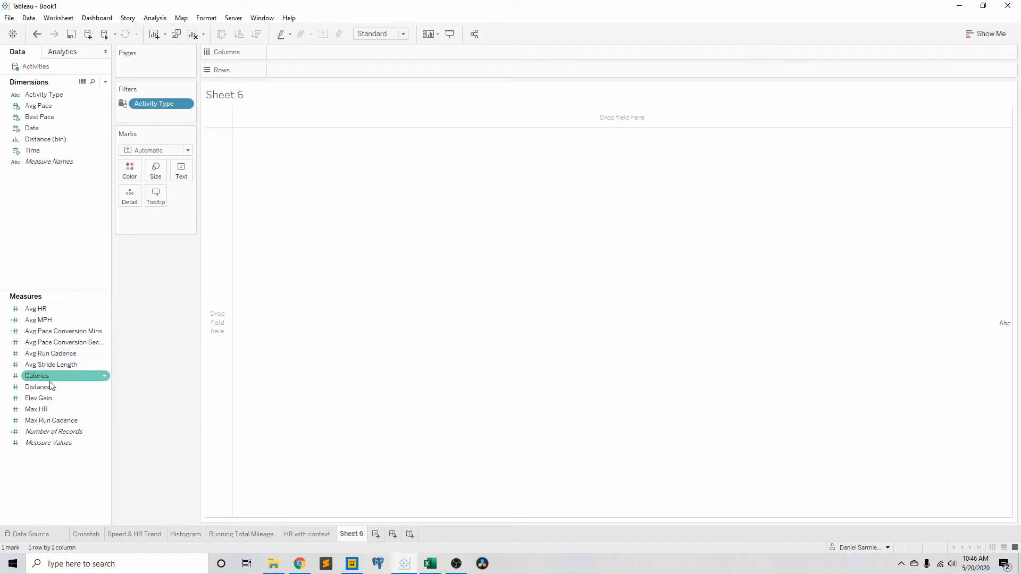
click(61, 410)
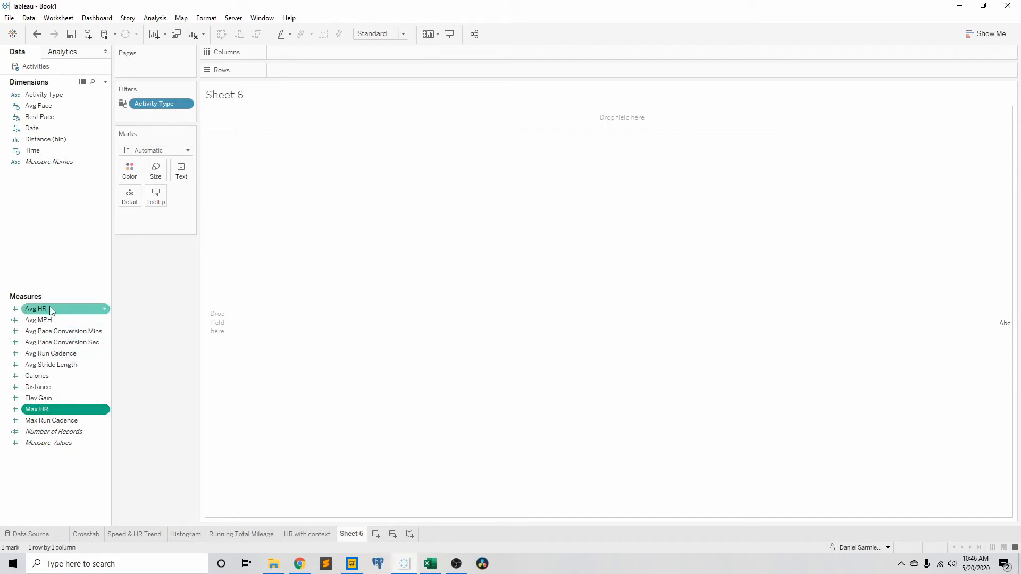
click(55, 364)
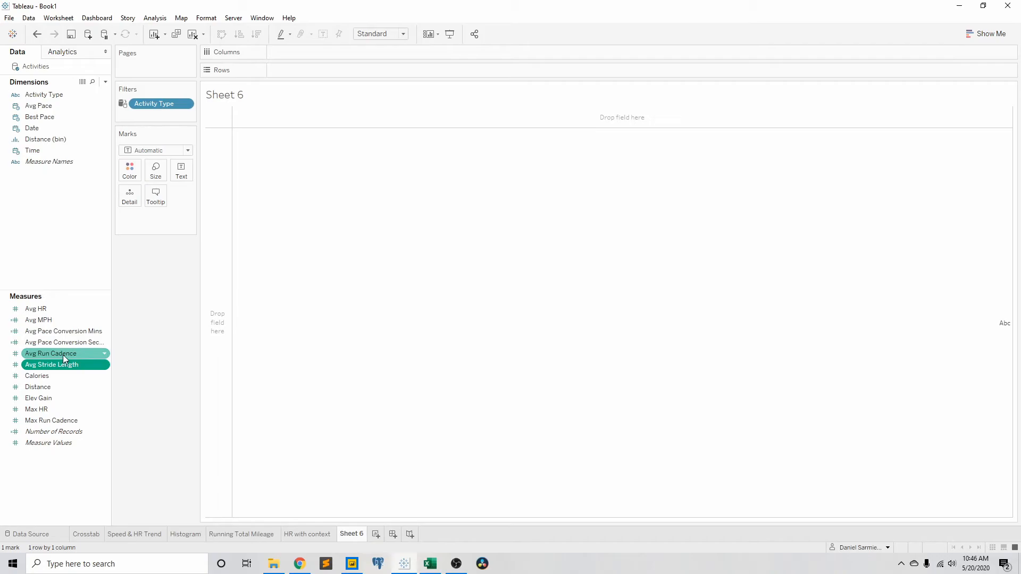
click(64, 355)
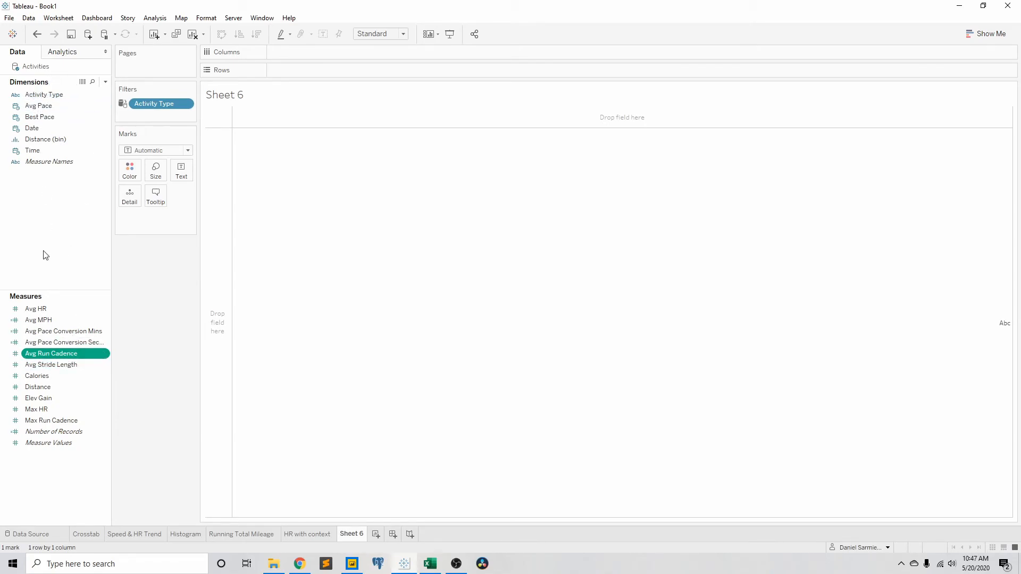
Step: Place continuous Date in the columns of Sheet 6 and filter by the sum of Avg MPH with a minimum of 4.06
drag(37, 127, 304, 50)
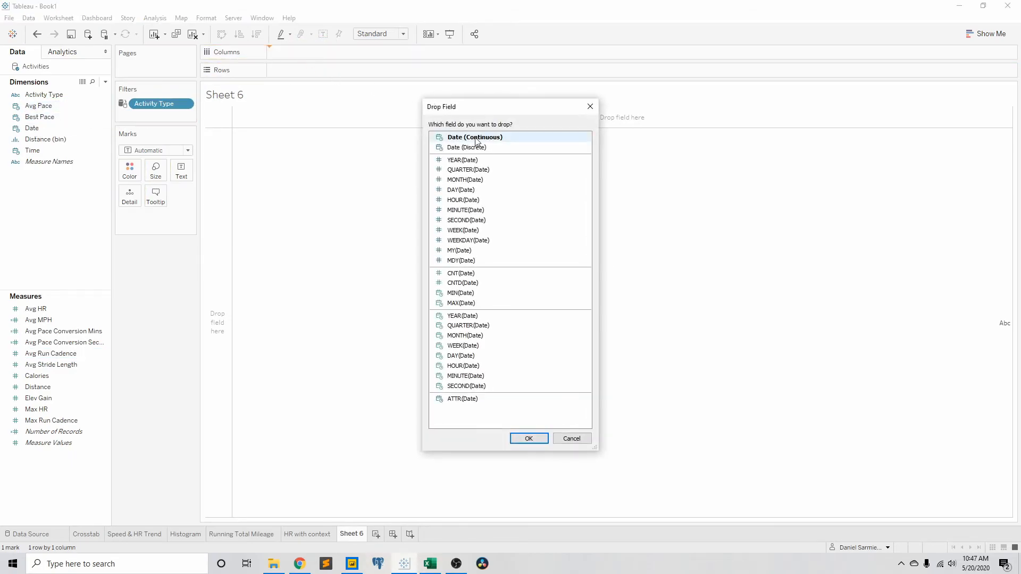
click(534, 440)
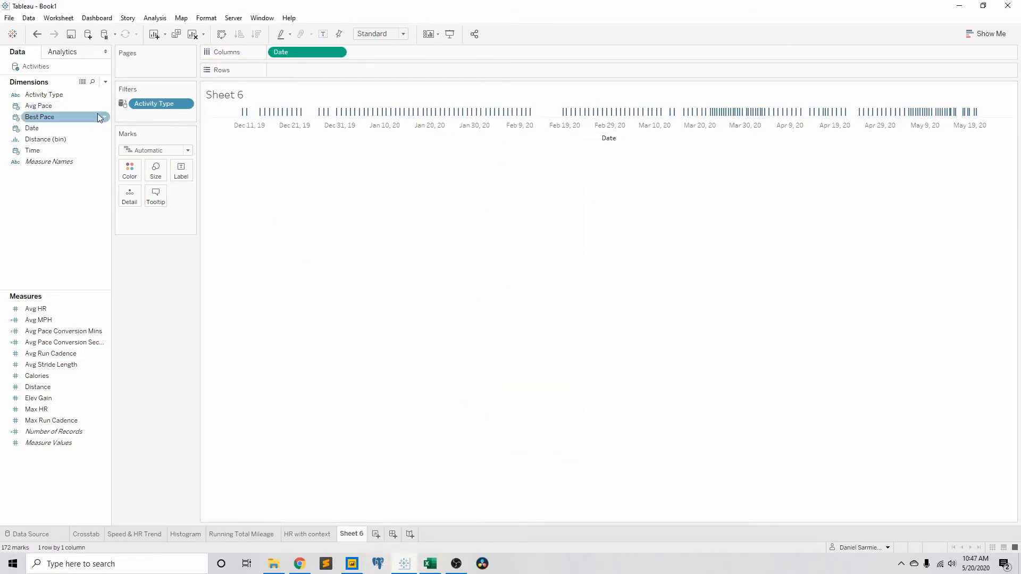
drag(38, 320, 147, 117)
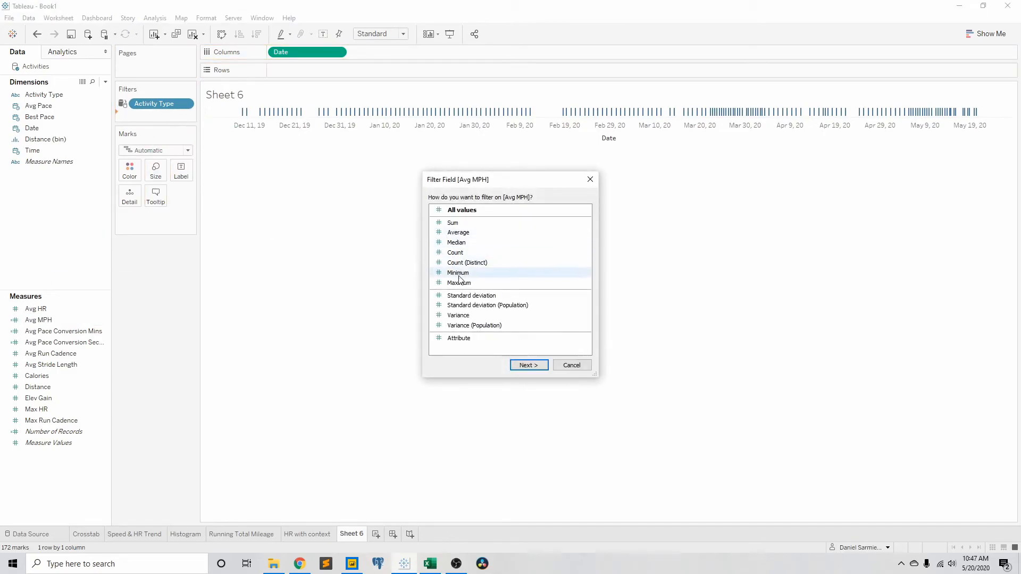
click(455, 224)
click(529, 365)
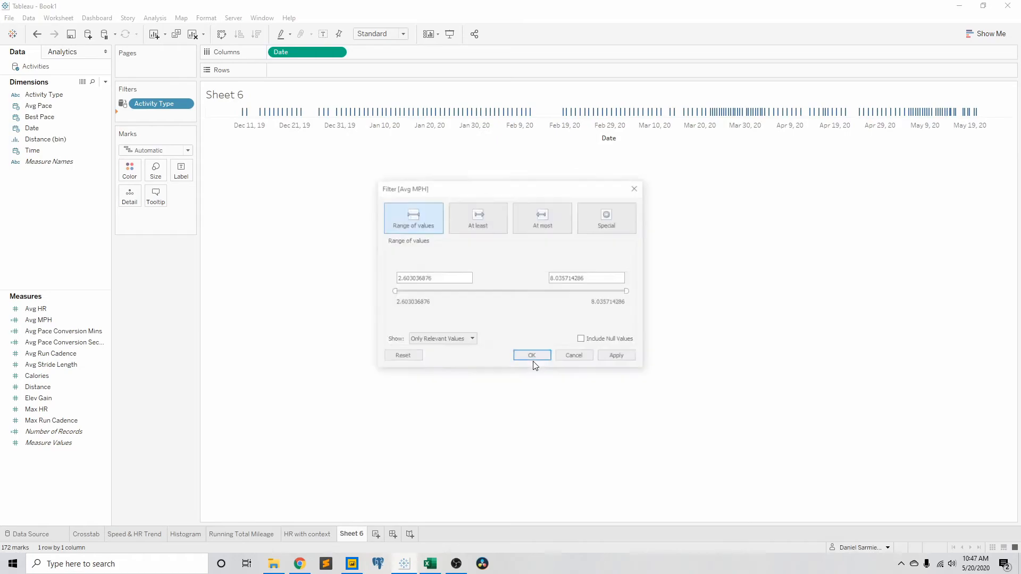
right_click(181, 115)
click(209, 127)
drag(393, 291, 456, 292)
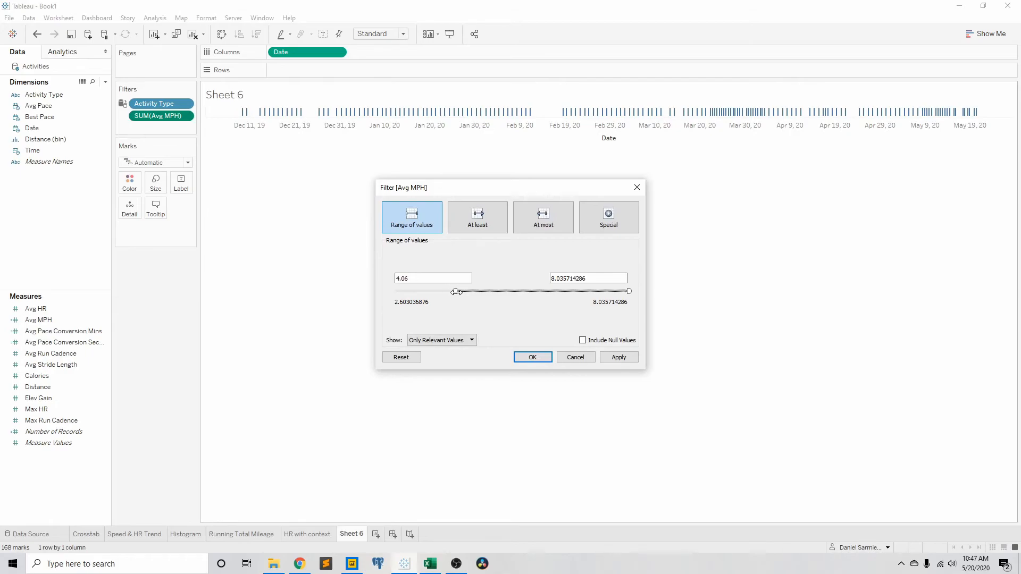
click(531, 358)
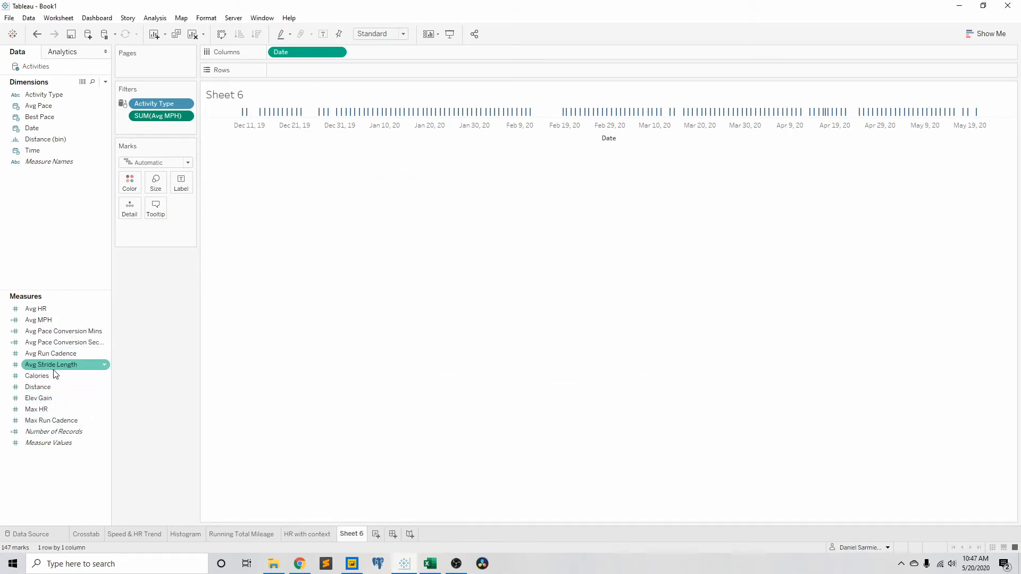
Step: Plot Avg Stride Length in the rows of Sheet 6 against the date
drag(57, 360, 324, 75)
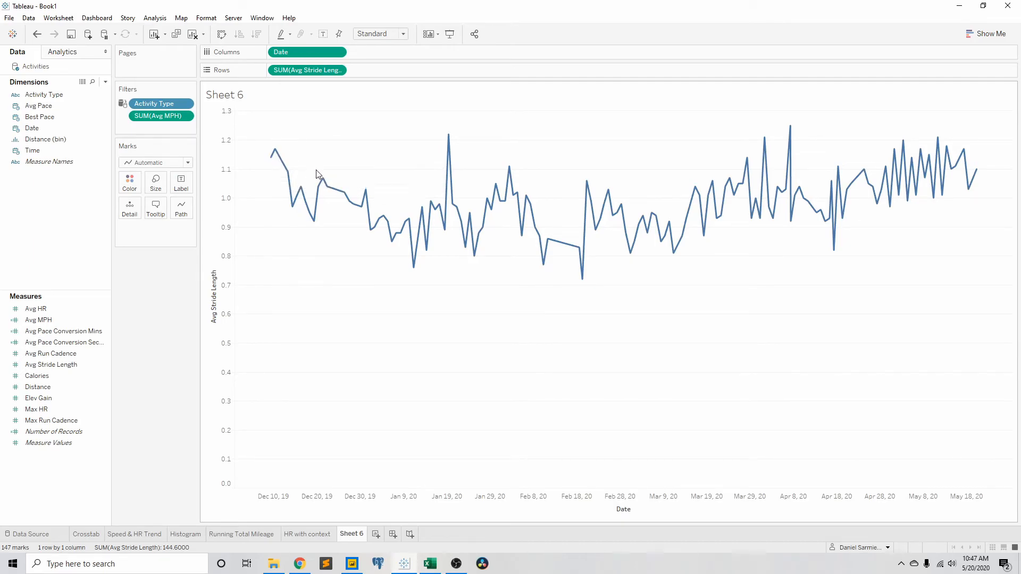
Step: Add a linear trend line to the Avg Stride Length chart on Sheet 6
mouse_move(273, 150)
mouse_move(580, 246)
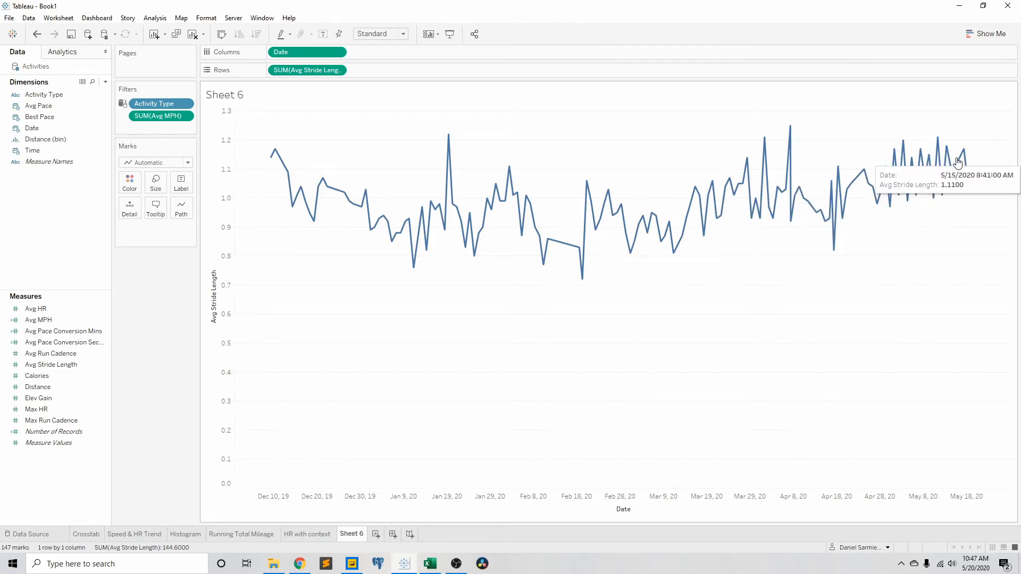
click(62, 52)
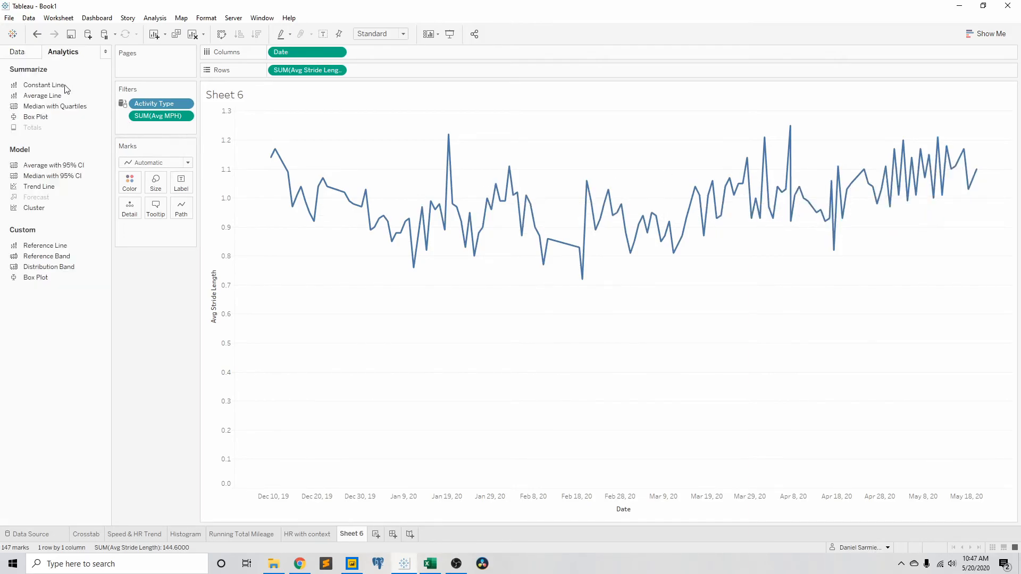
drag(51, 193, 304, 133)
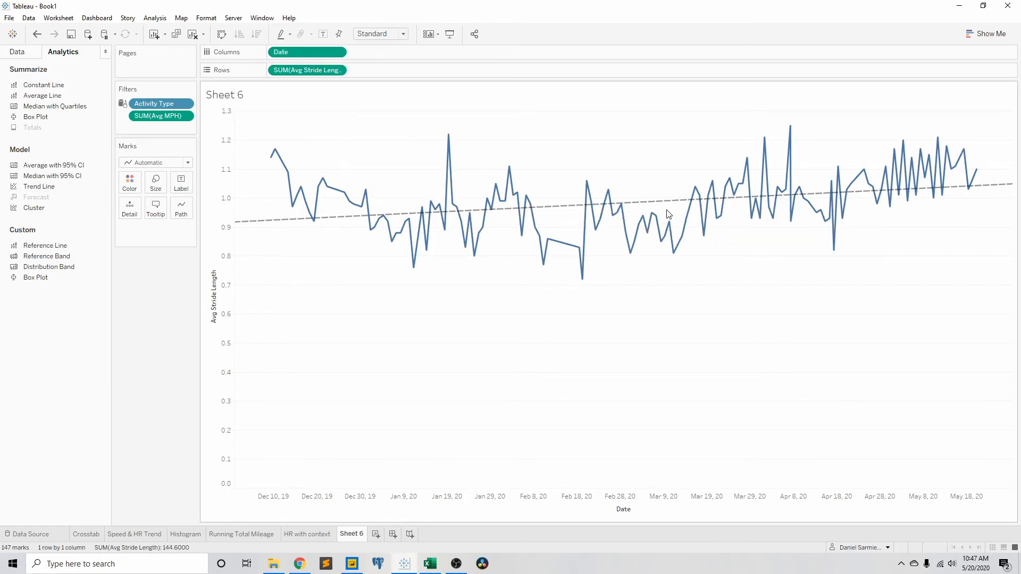
mouse_move(444, 218)
Step: Plot Avg Run Cadence on a secondary axis alongside Avg Stride Length in the same chart
click(24, 55)
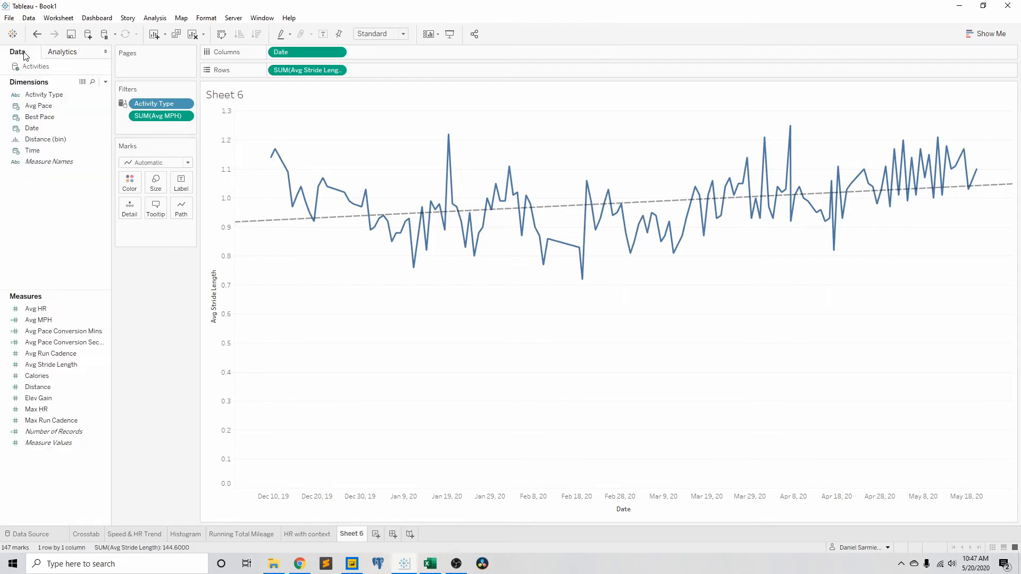
drag(51, 354, 991, 254)
mouse_move(586, 169)
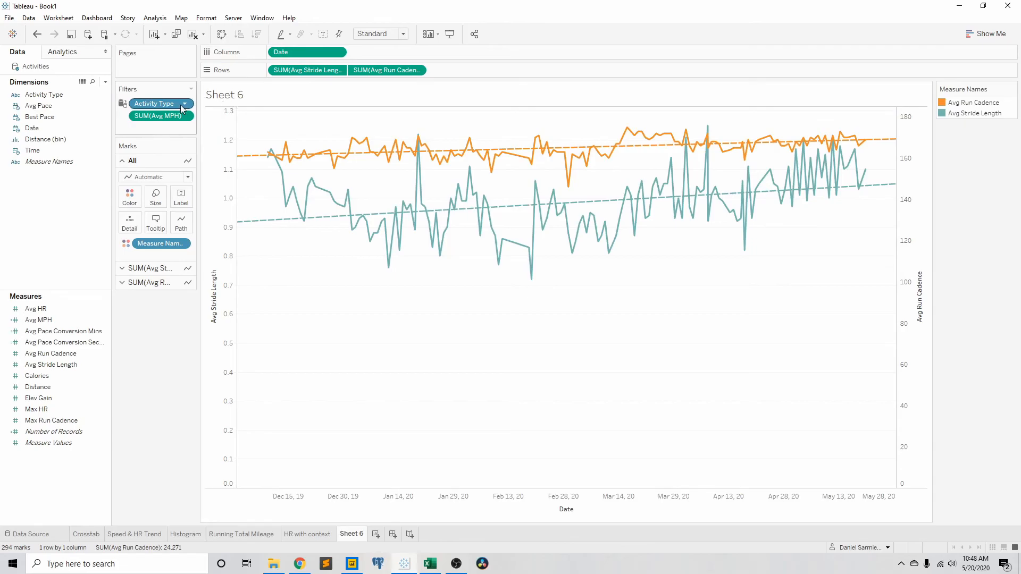
Step: Color Avg Run Cadence green and Avg Stride Length purple, and make the lines thicker
click(130, 197)
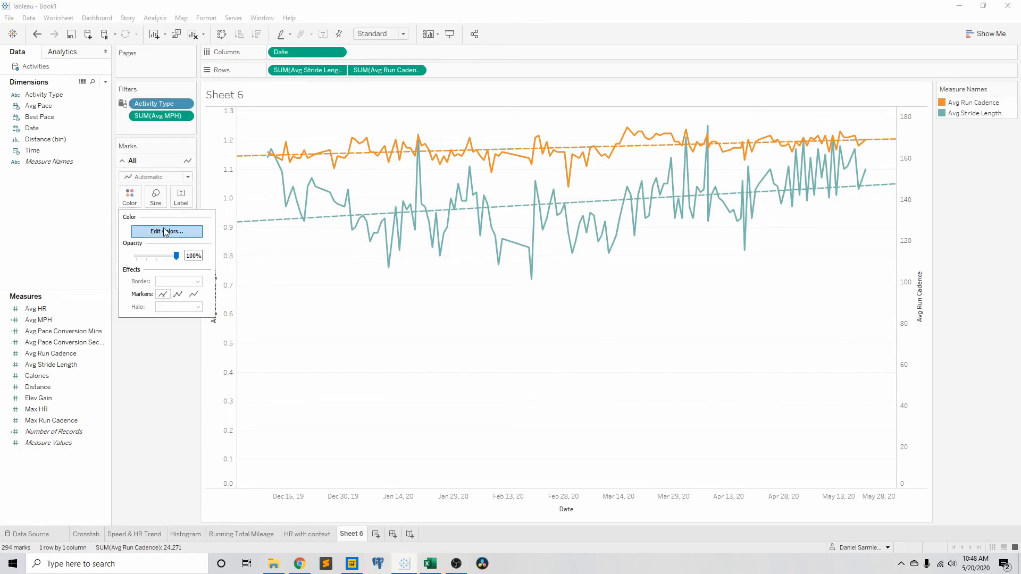
click(165, 232)
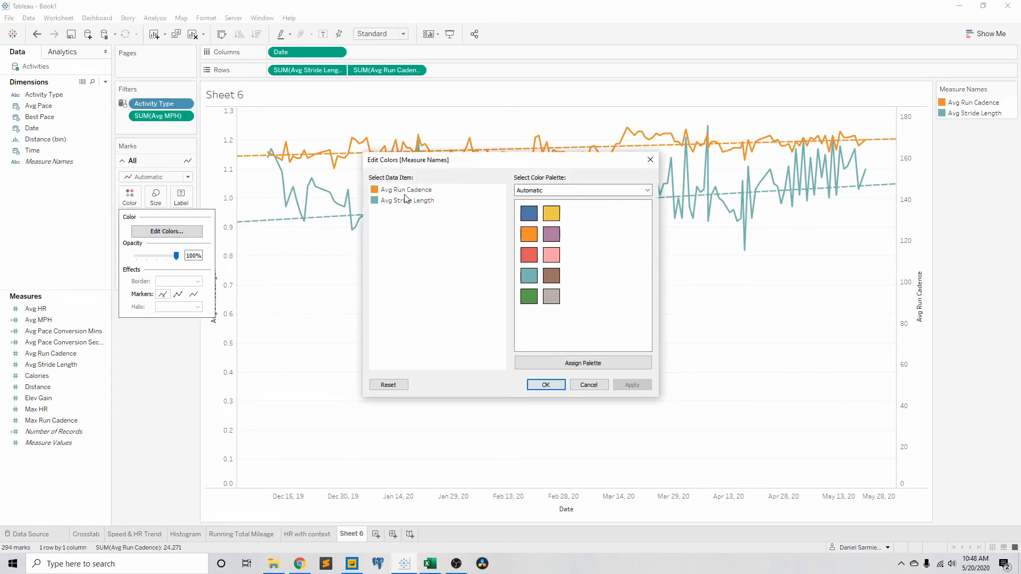
click(415, 204)
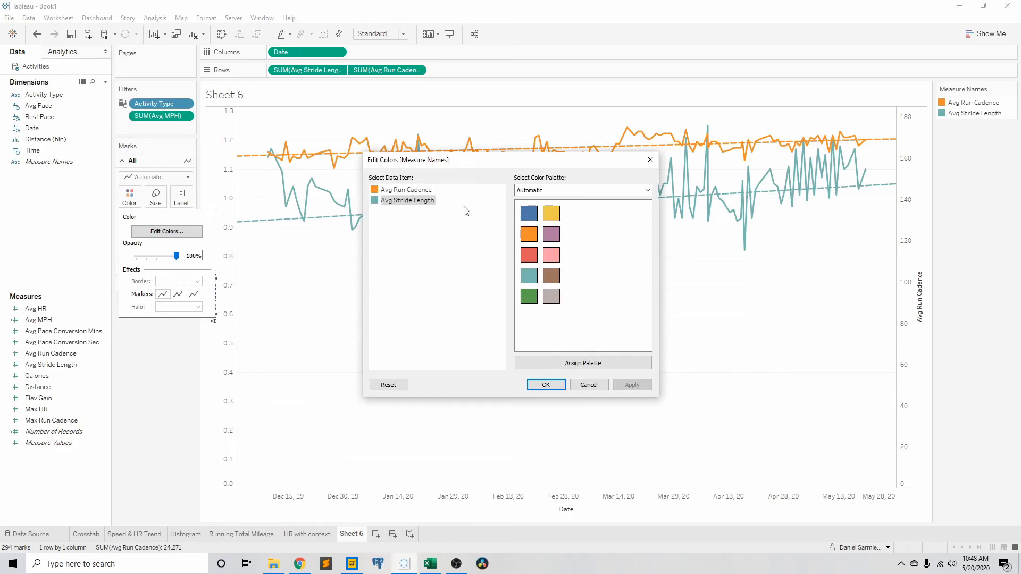
click(529, 213)
click(404, 190)
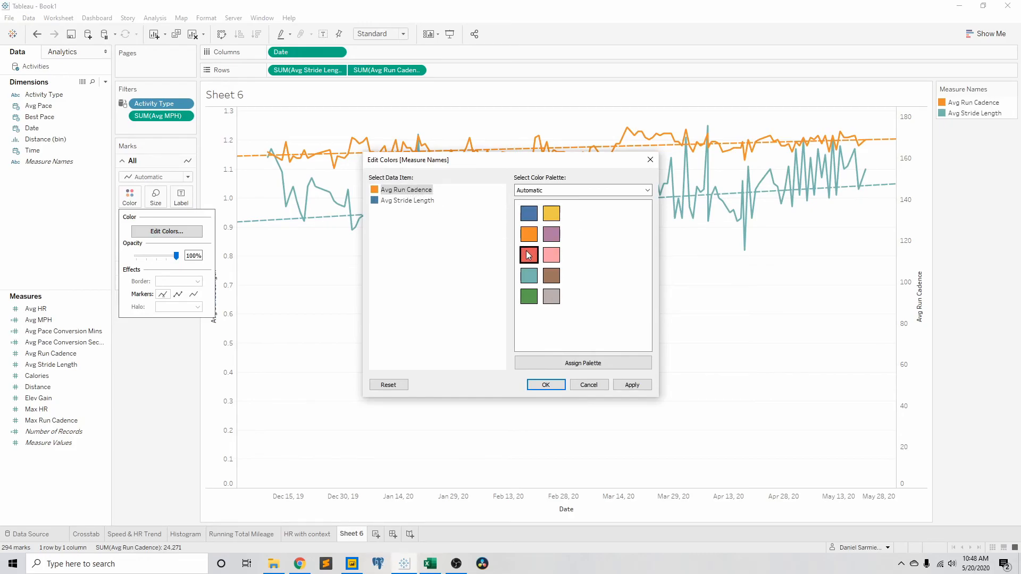
click(529, 296)
click(400, 204)
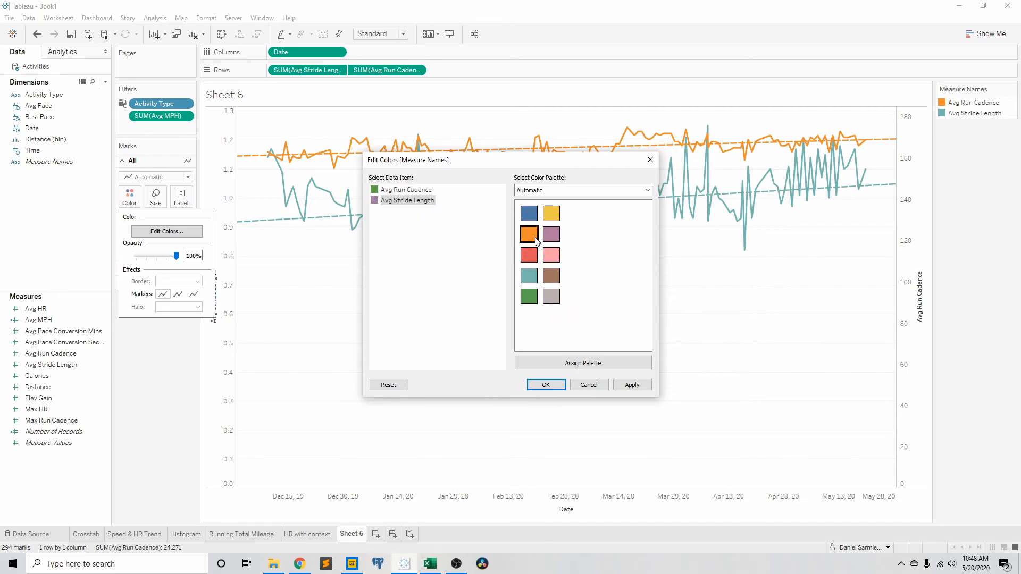
click(551, 387)
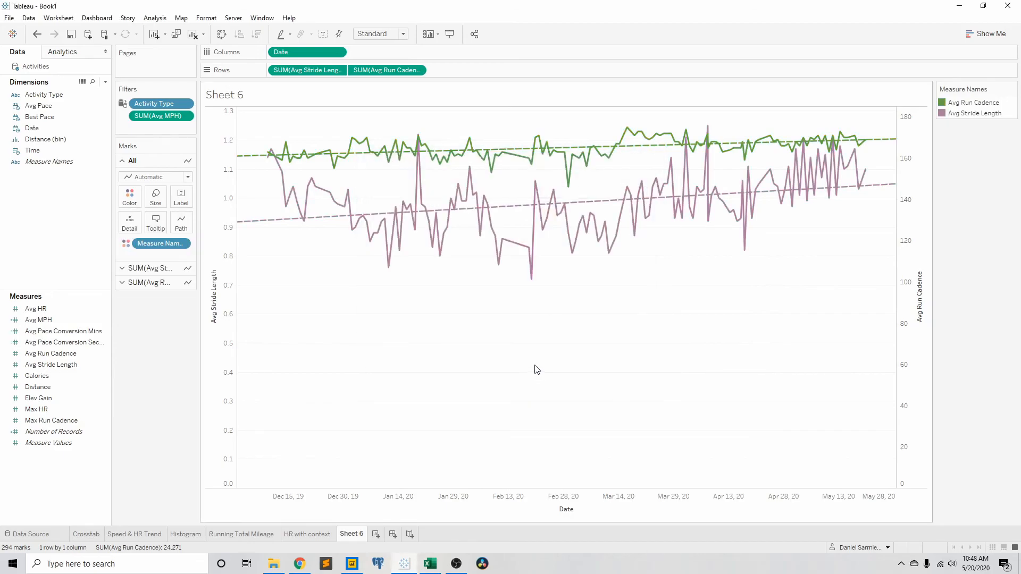
click(155, 198)
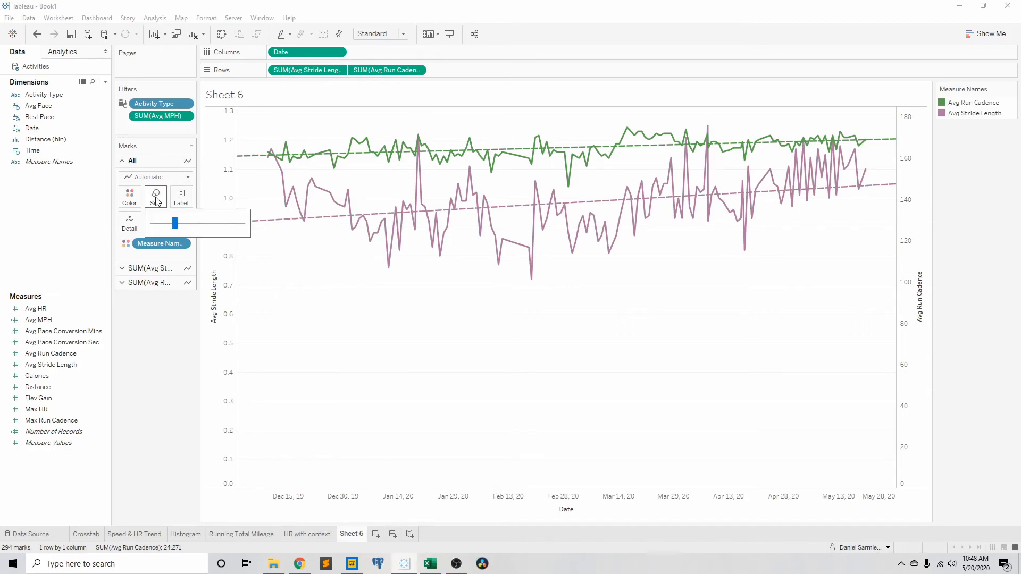
click(197, 224)
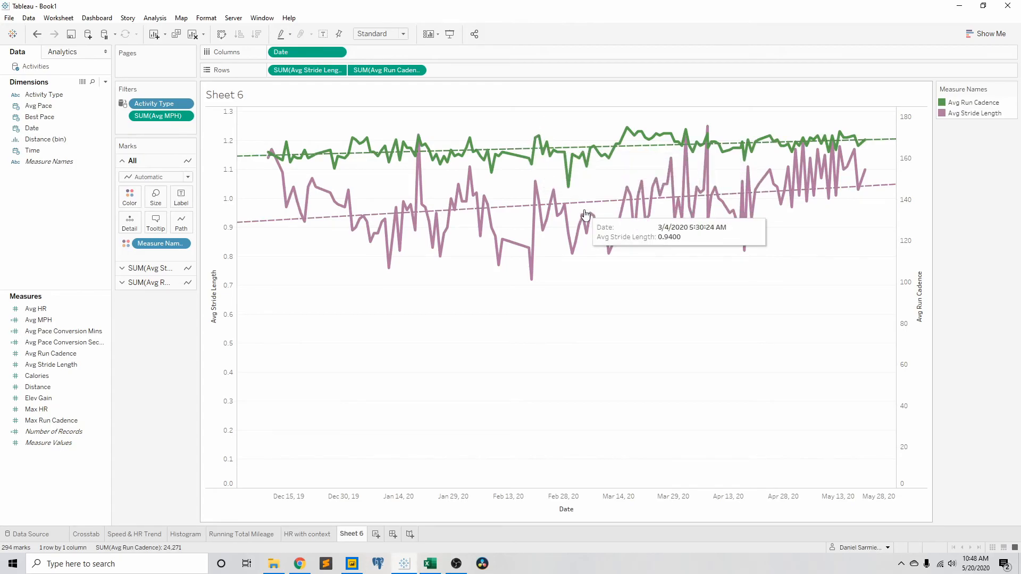
Step: Add a distribution band of -1,1 Standard Deviation to Avg Run Cadence across the entire table
click(61, 52)
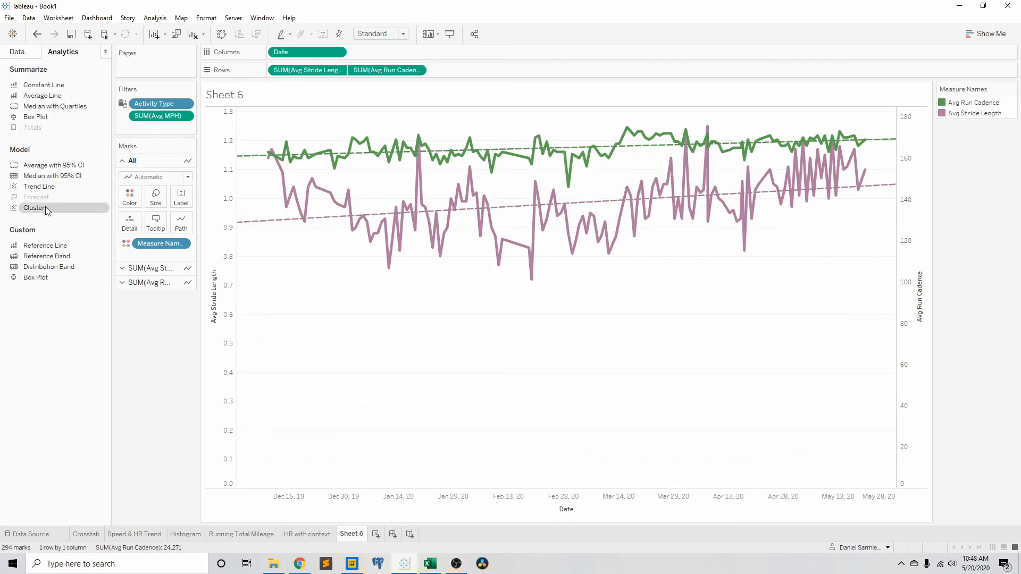
mouse_move(48, 266)
mouse_down()
mouse_move(286, 202)
mouse_move(295, 174)
mouse_move(308, 181)
mouse_move(299, 132)
mouse_move(304, 175)
mouse_up()
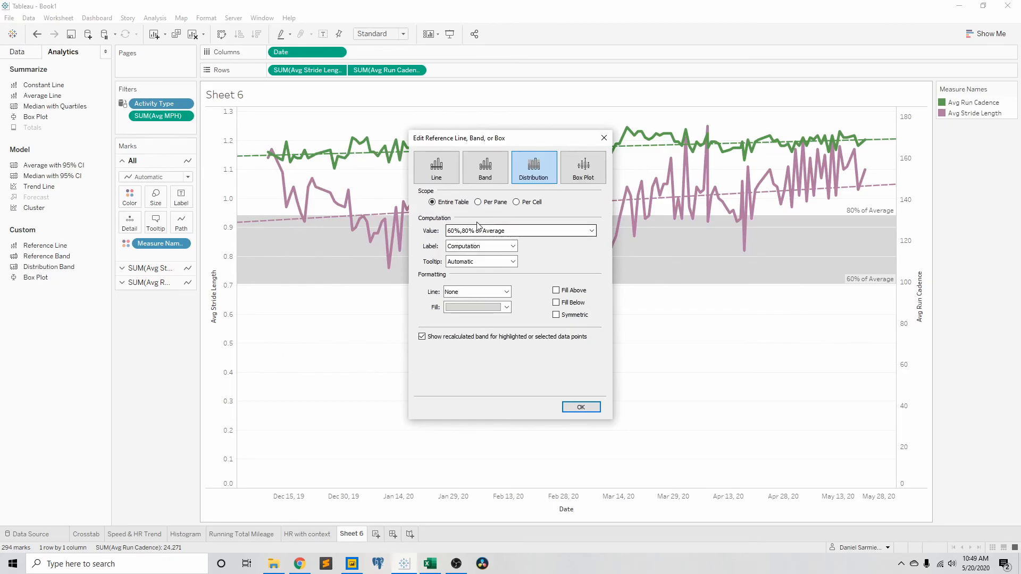
click(482, 231)
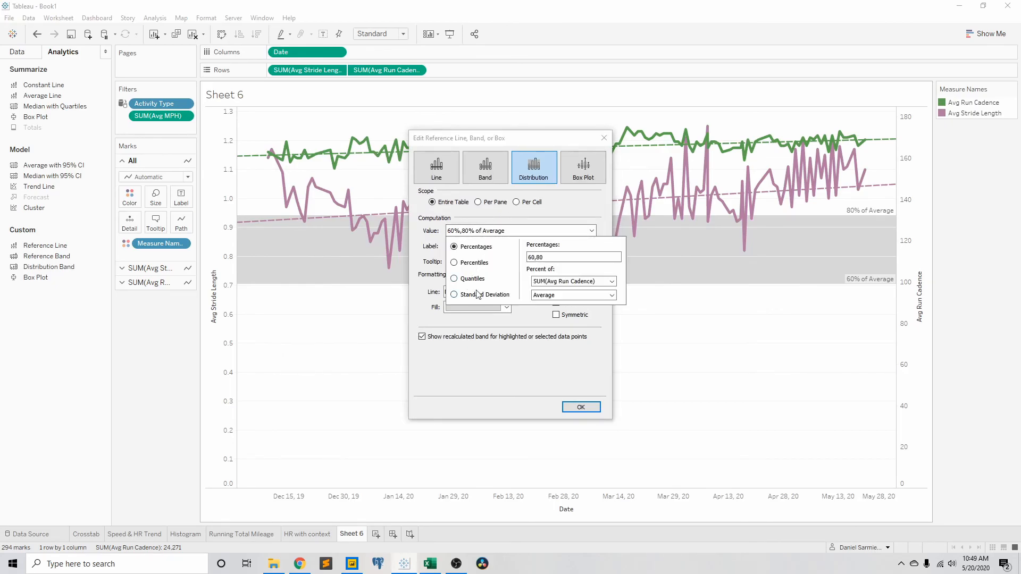
click(454, 295)
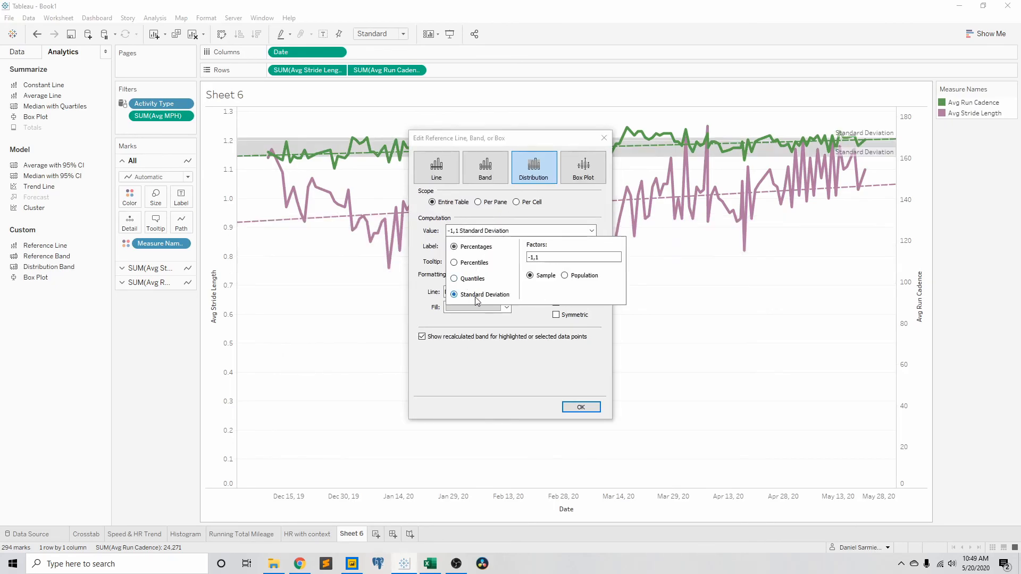
click(581, 407)
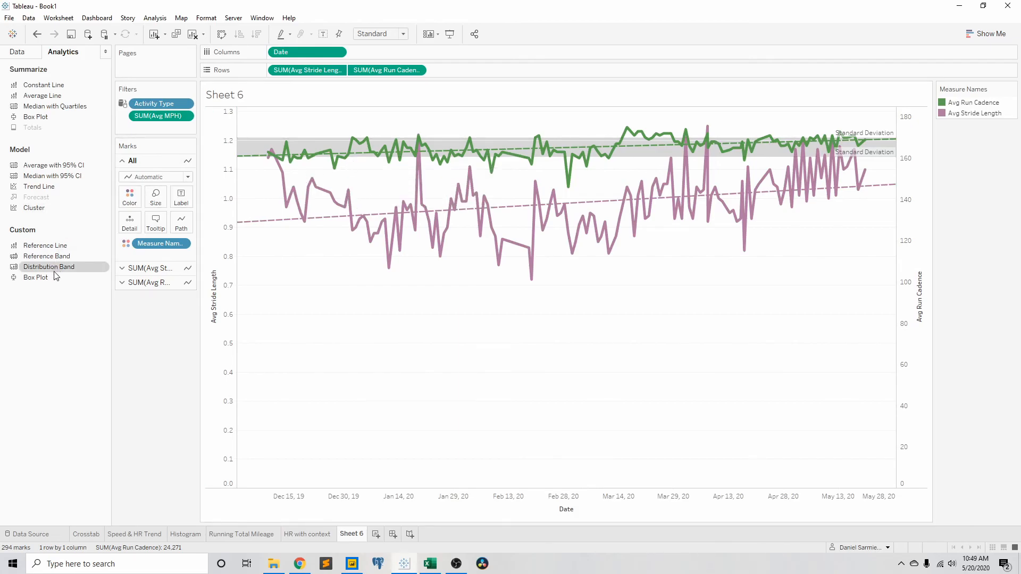
Step: Add a distribution band of -1,1 Standard Deviation to Avg Stride Length across the entire table
drag(56, 271, 307, 163)
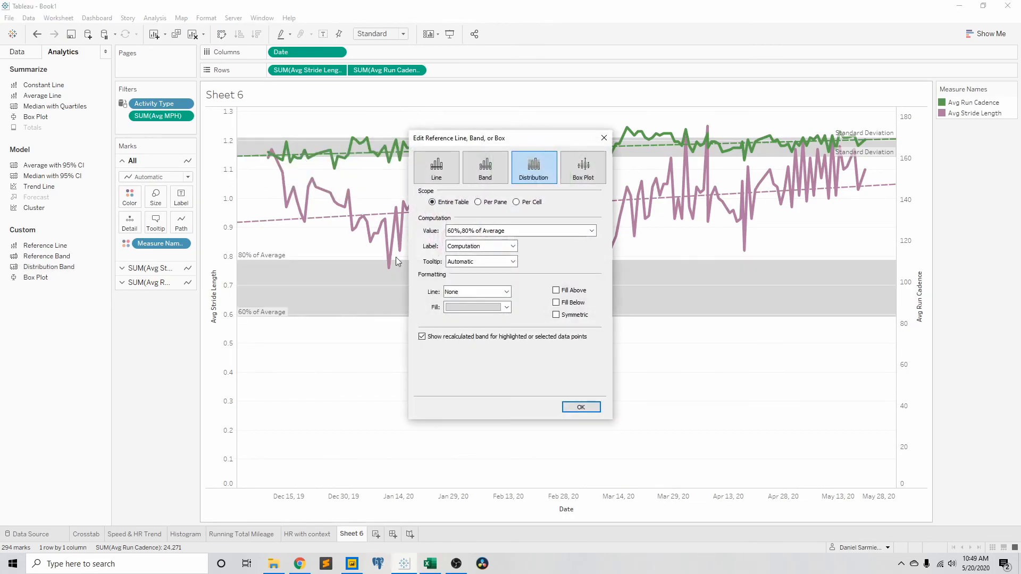
click(493, 230)
click(481, 296)
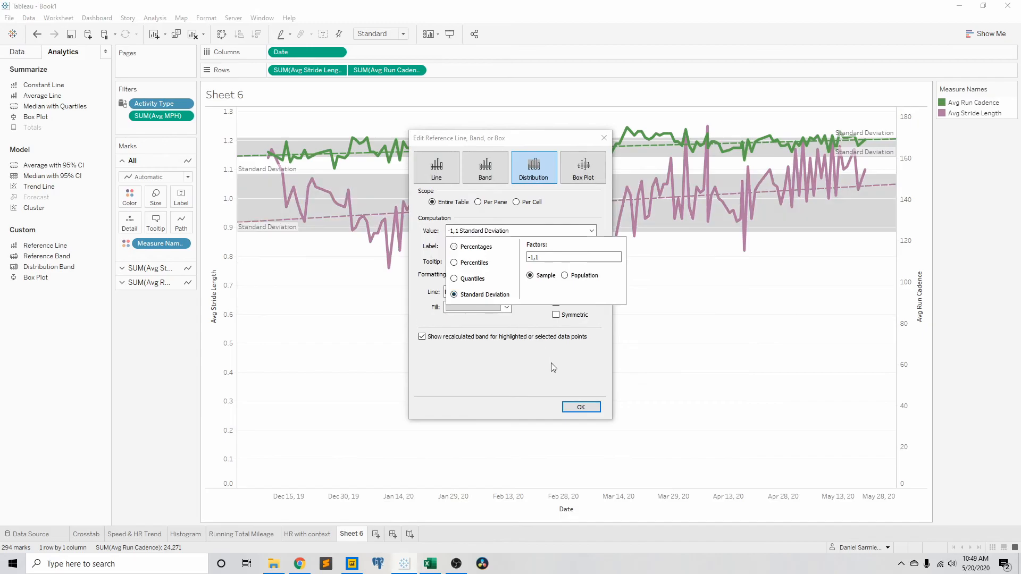
click(580, 407)
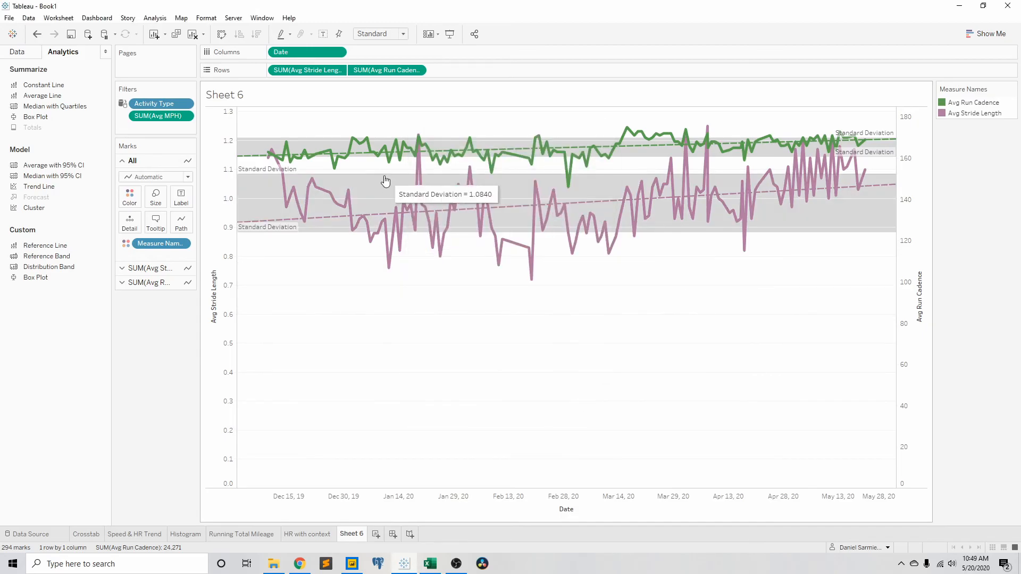
mouse_move(324, 237)
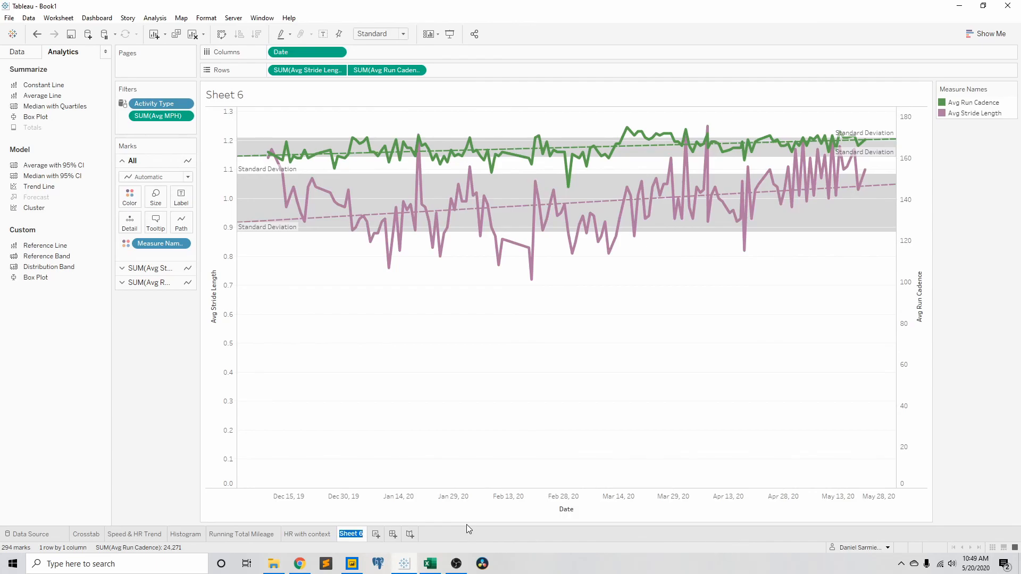
Step: Rename Sheet 6 as "Stride & Cadence" and create a new dashboard
text(Stride &)
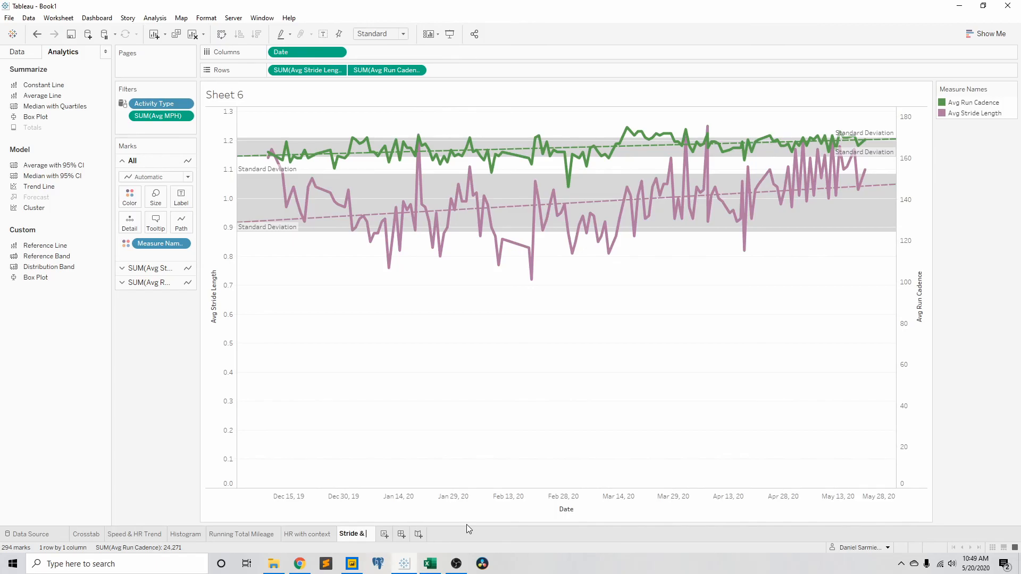
text( Cadence)
key(Return)
click(423, 534)
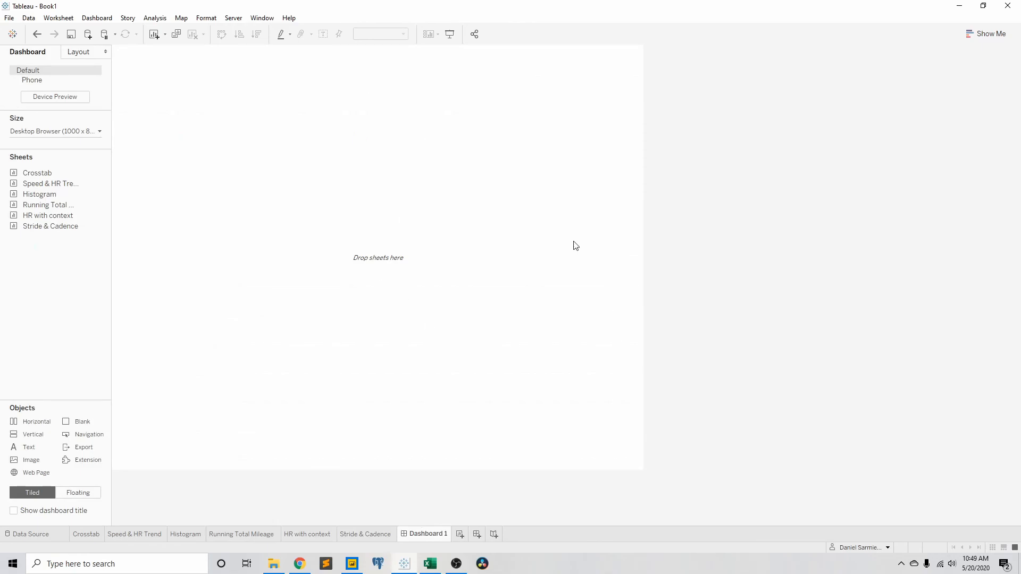
Step: Set the Stride & Cadence and HR with context sheets to fit Entire View
click(366, 535)
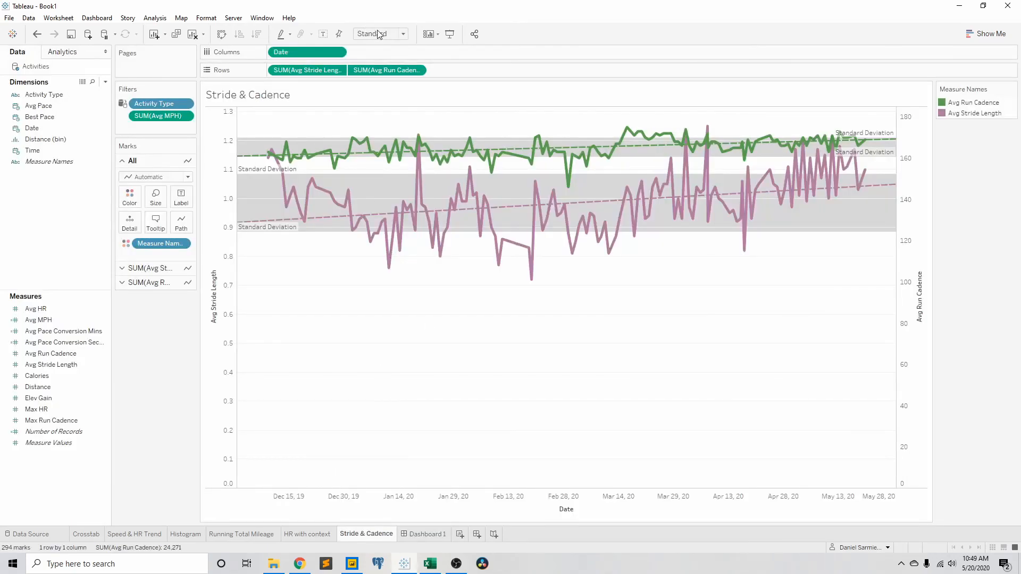
click(403, 34)
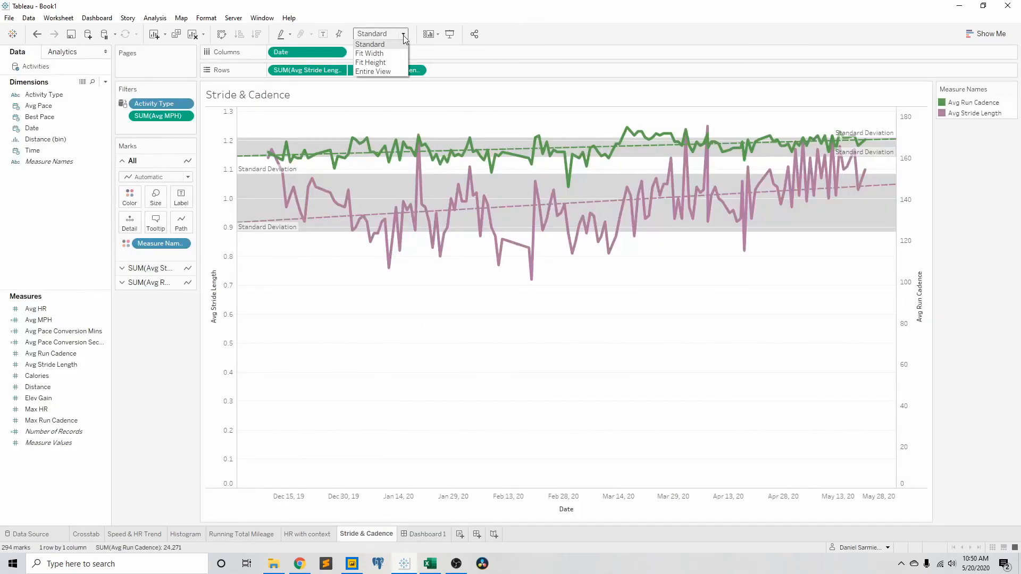
click(383, 71)
click(318, 534)
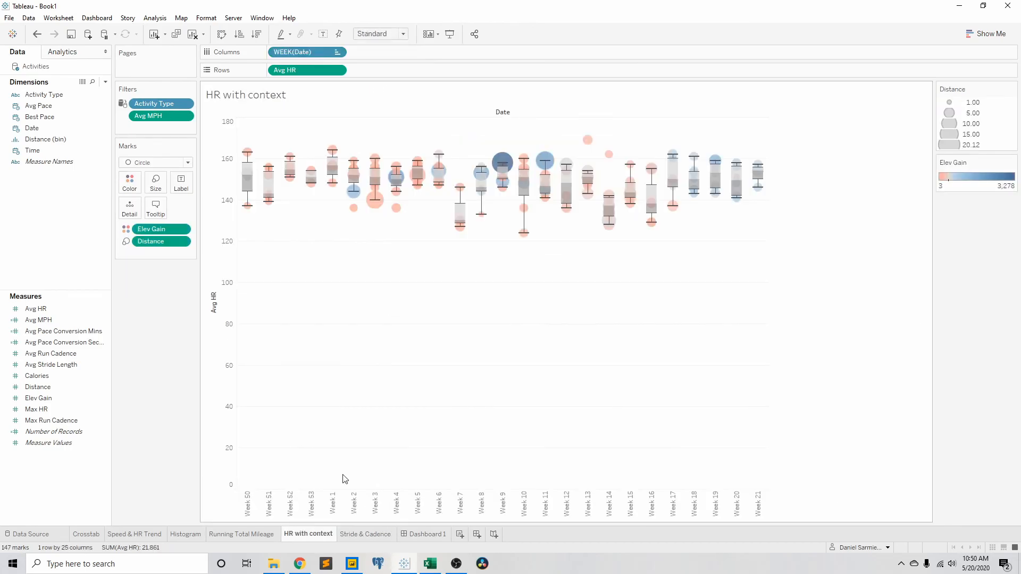
click(402, 34)
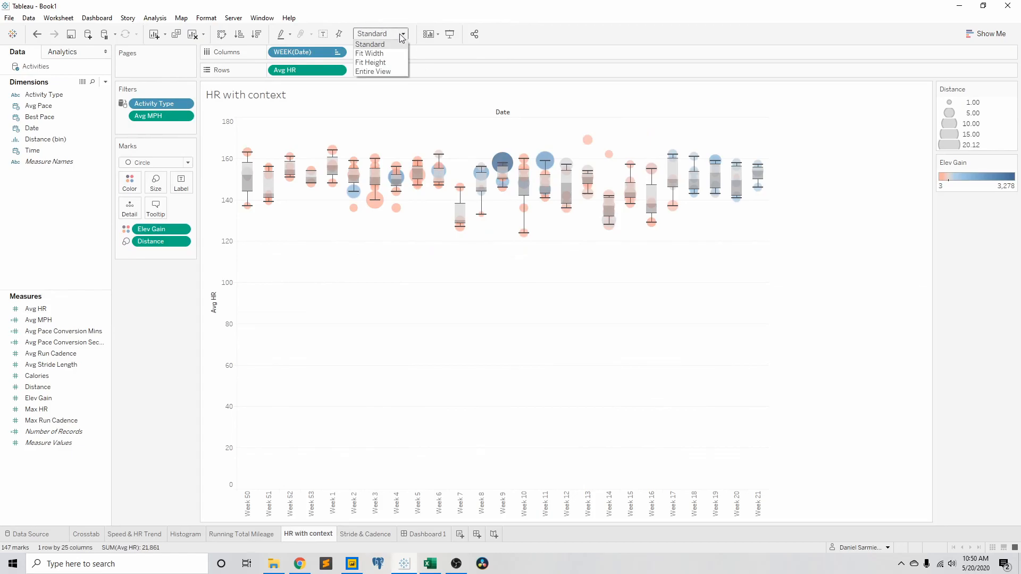
click(385, 72)
Step: Set the Running Total Mileage, Histogram and Speed & HR Trend sheets to fit Entire View
click(250, 534)
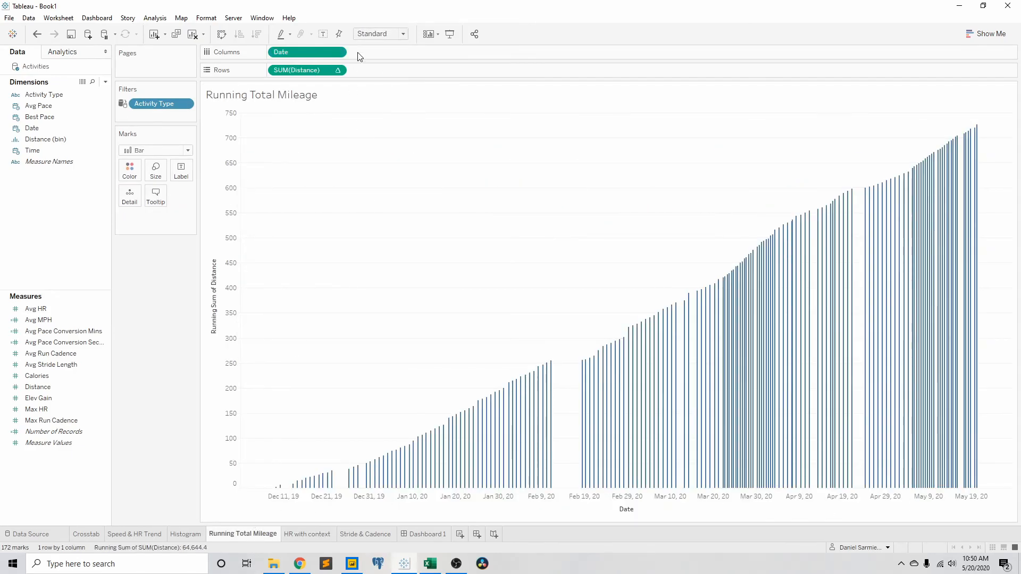
click(380, 34)
click(381, 44)
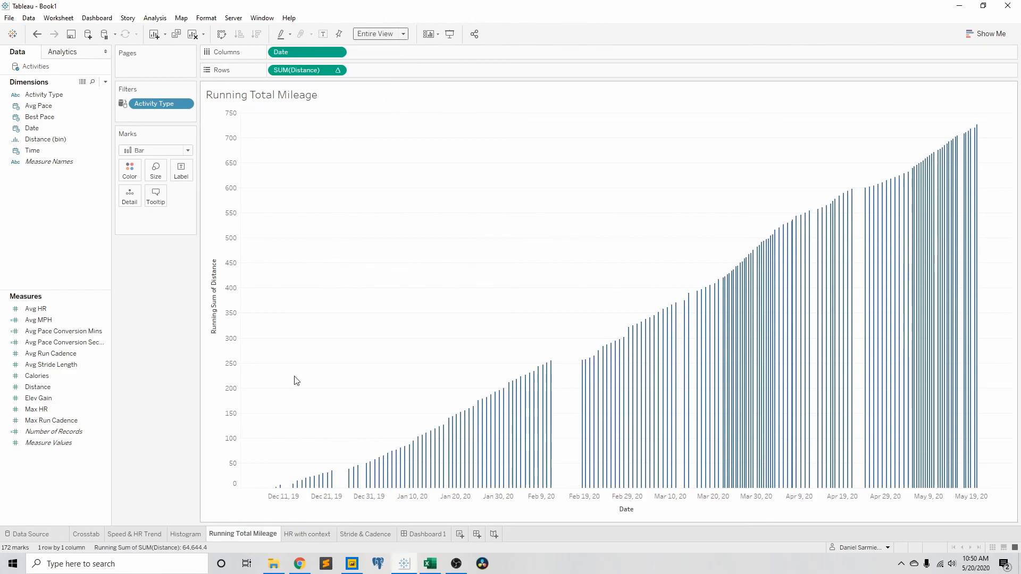
click(184, 534)
click(398, 35)
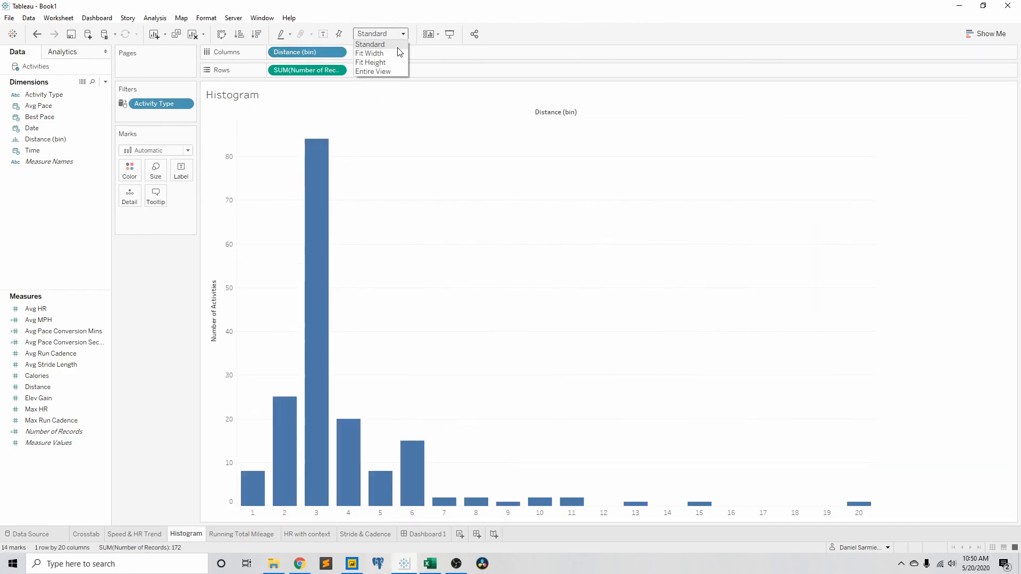
click(388, 73)
click(150, 535)
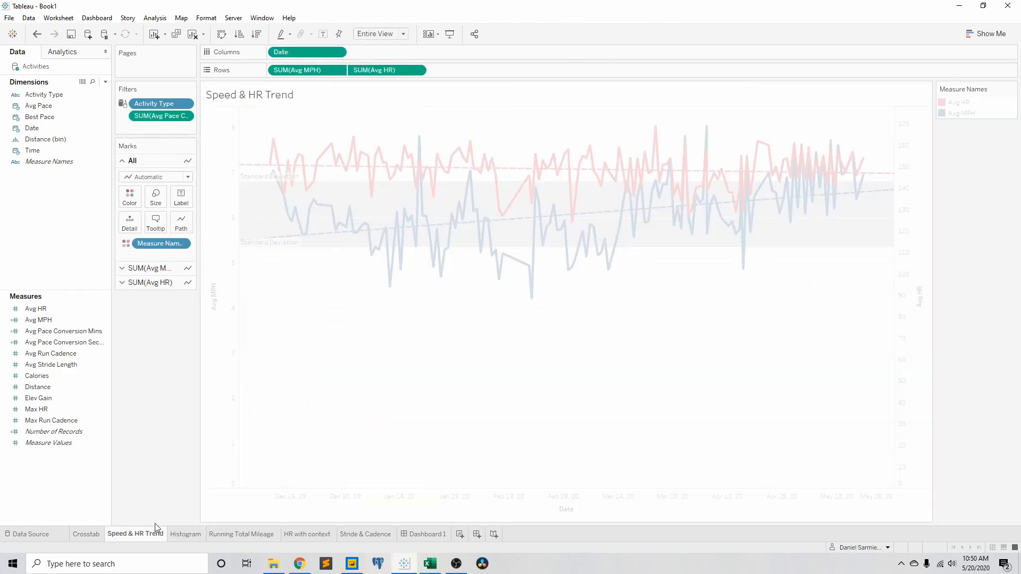
click(403, 34)
click(380, 69)
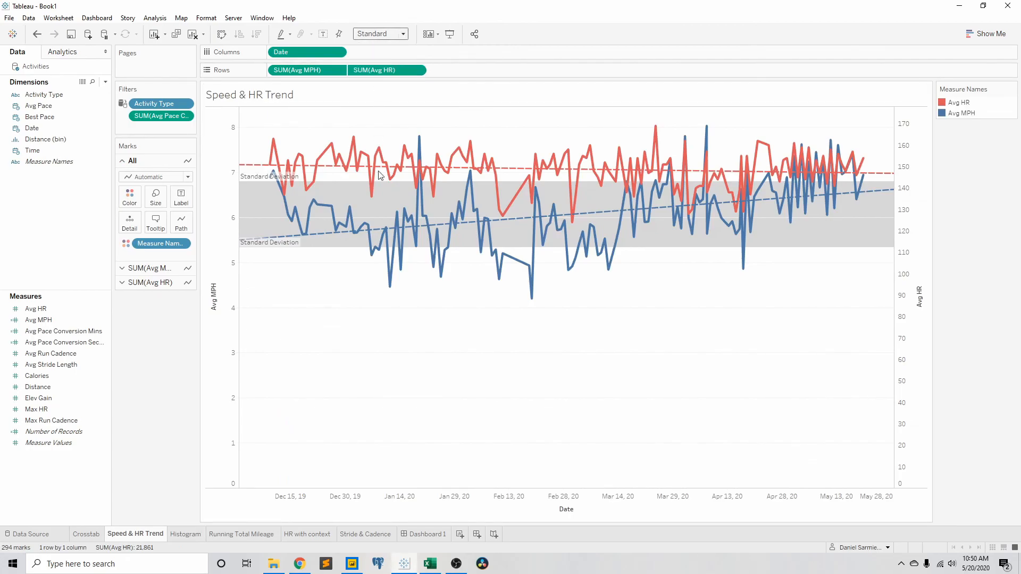
Step: Place the Speed & HR Trend sheet on Dashboard 1 and the Histogram sheet below it
click(423, 534)
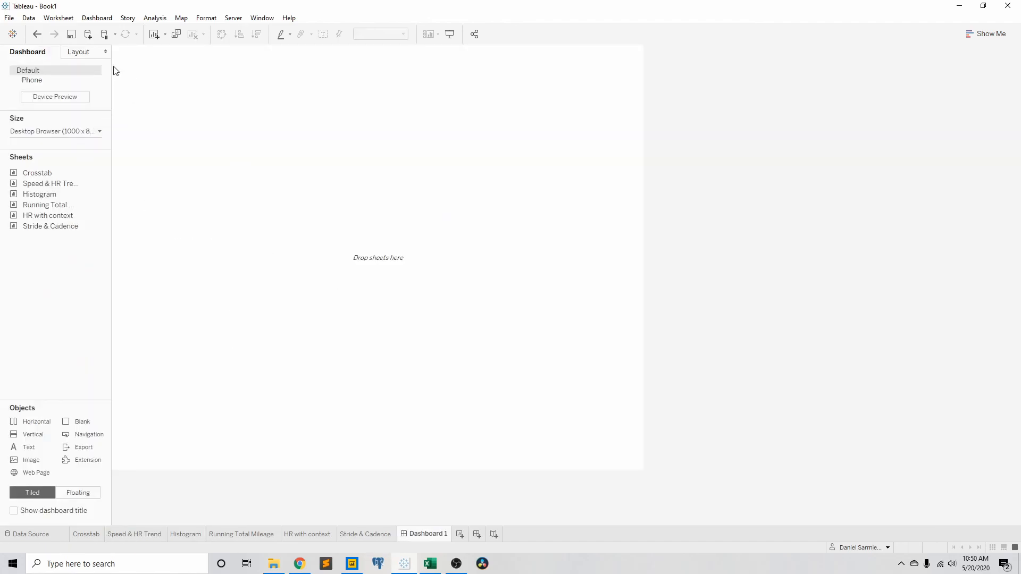
mouse_move(33, 179)
drag(35, 186, 155, 88)
mouse_move(53, 197)
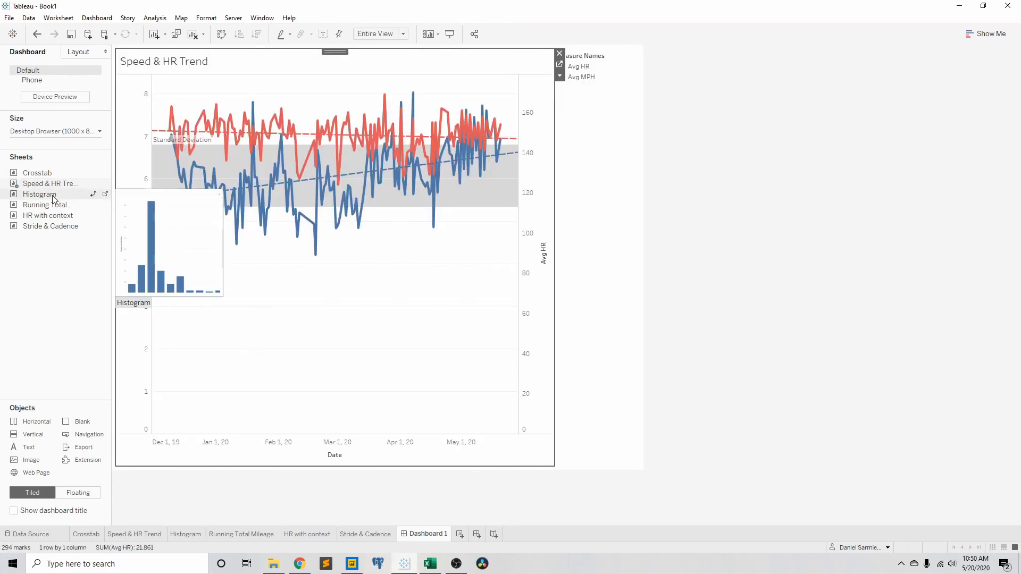
drag(53, 199, 245, 250)
Step: Place Running Total Mileage beside the Histogram and HR with context beside Speed & HR Trend on the dashboard
mouse_move(50, 209)
drag(42, 209, 423, 343)
mouse_move(85, 221)
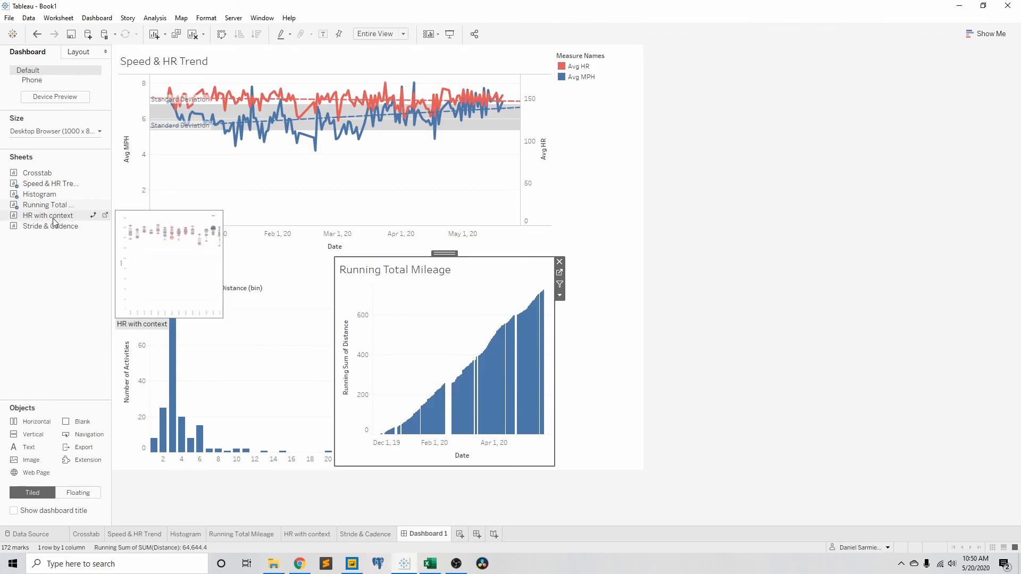
drag(55, 222, 425, 164)
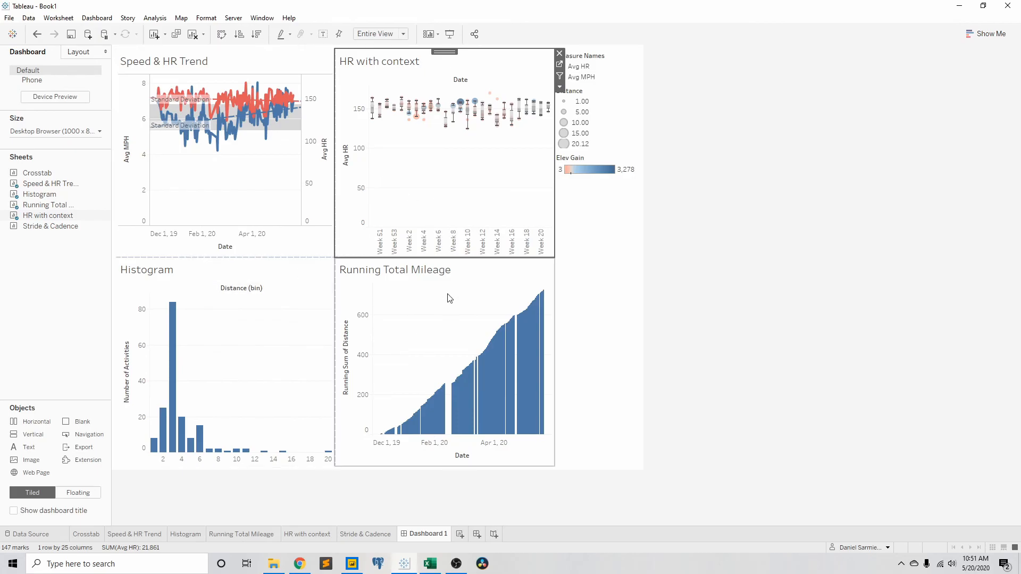
mouse_move(424, 405)
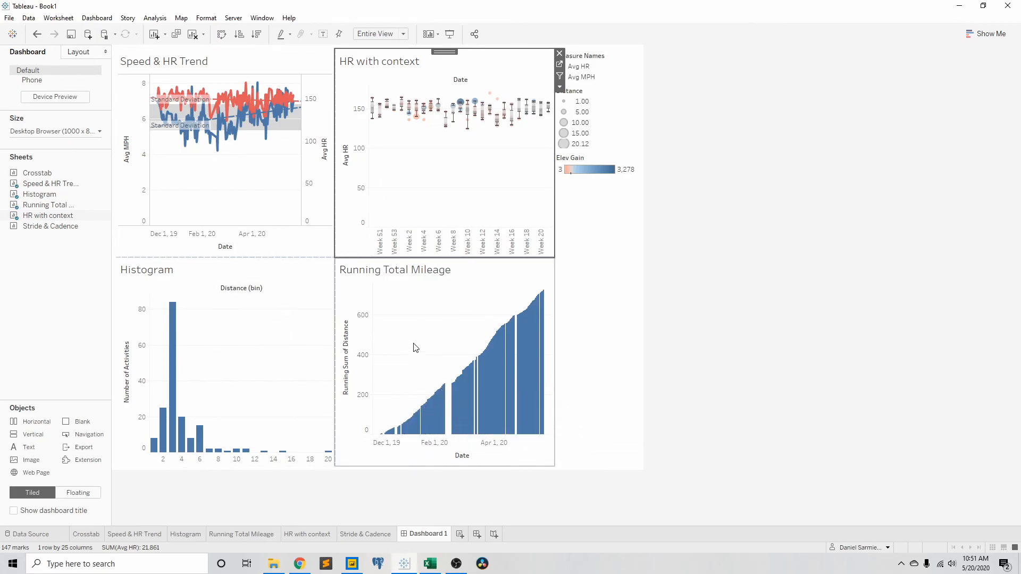